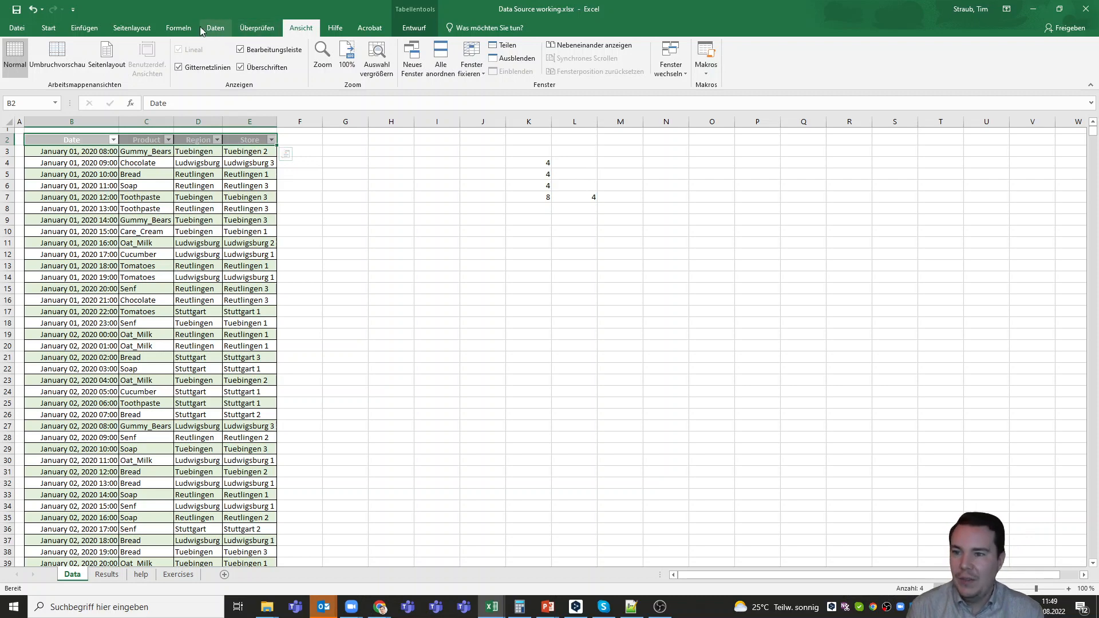
Remove the filter buttons from the header row of the data table in B2:E2
click(178, 28)
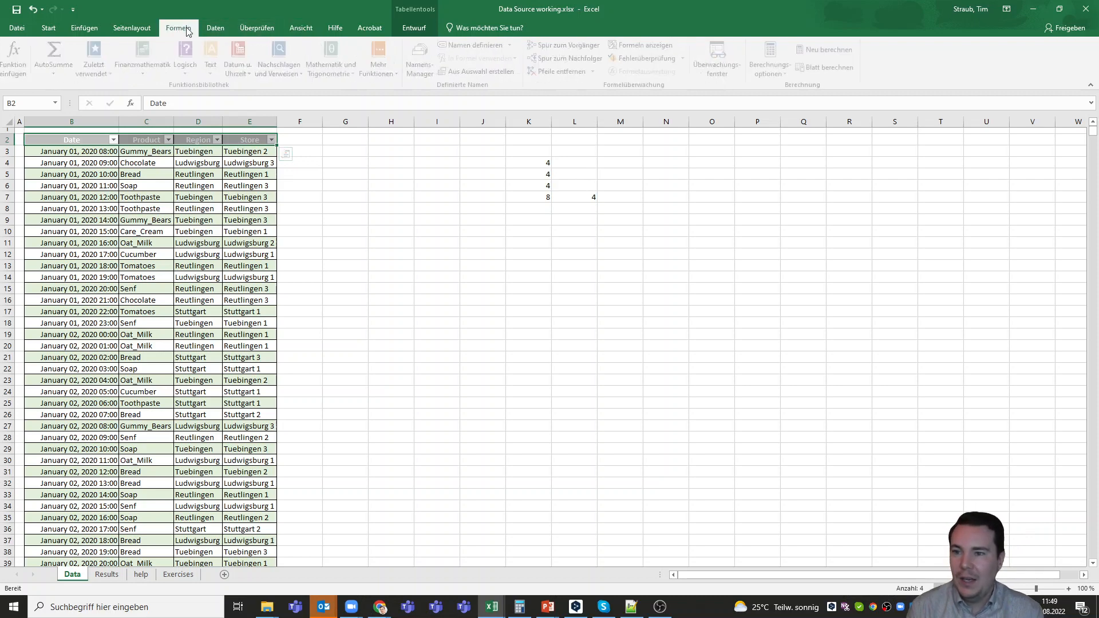
click(301, 27)
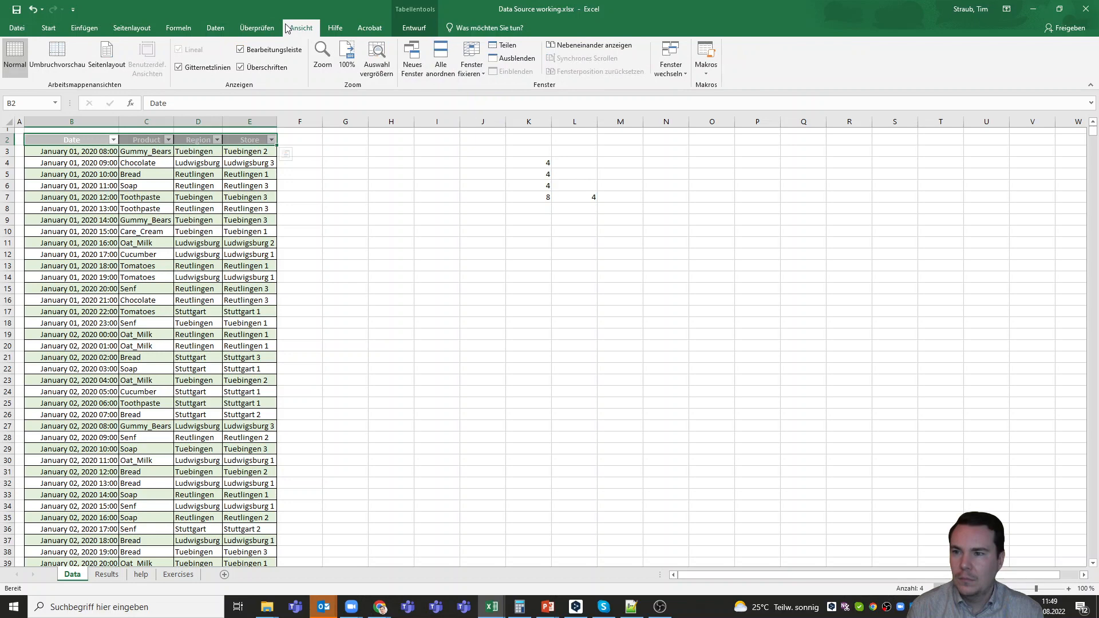
click(215, 27)
click(459, 54)
click(440, 196)
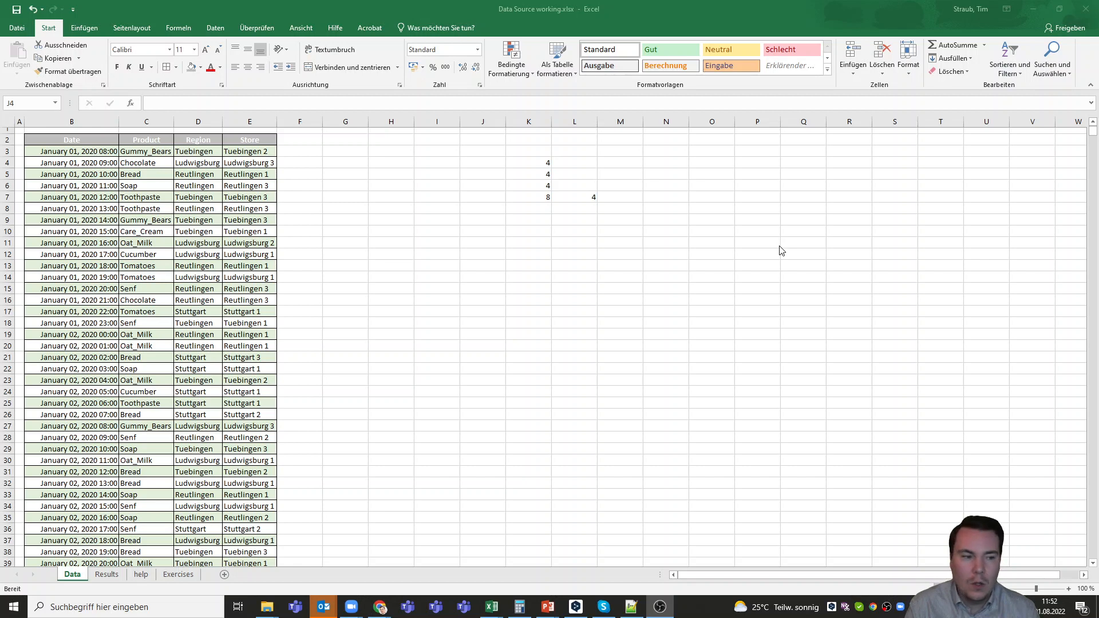
Enter the formula =WENN(1=1;"THEN";"ELSE") in cell J4
click(485, 166)
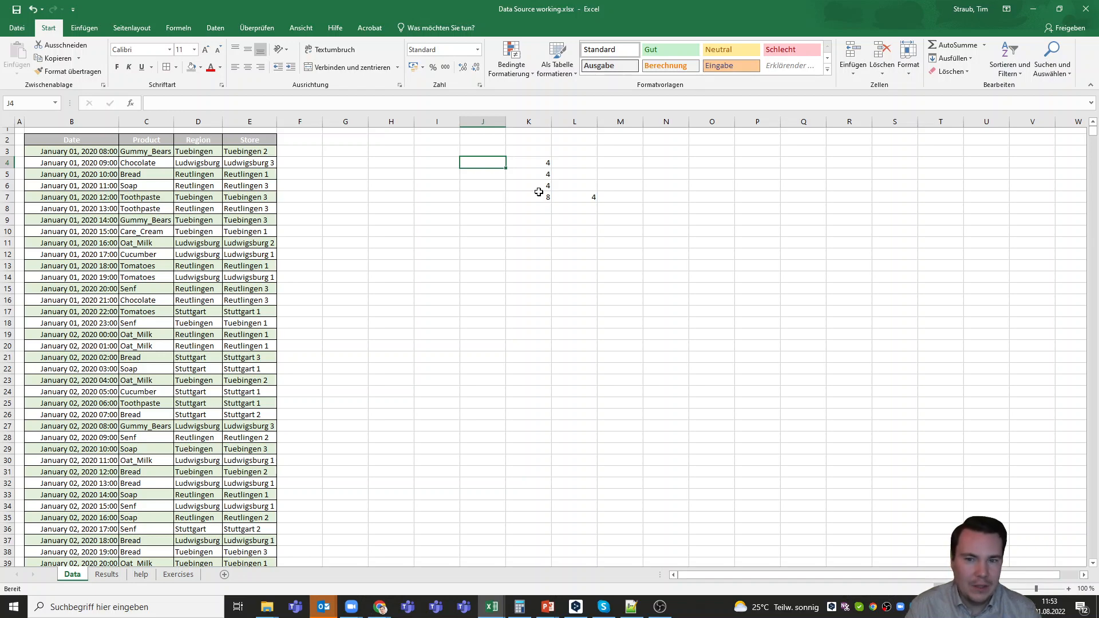
text(=)
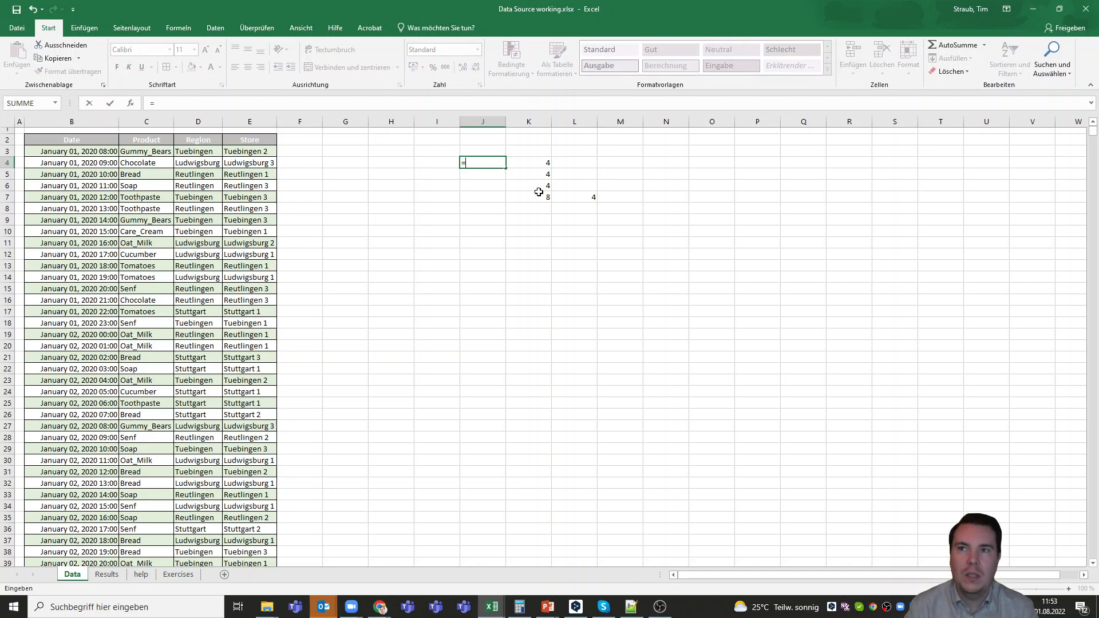
text(WEN)
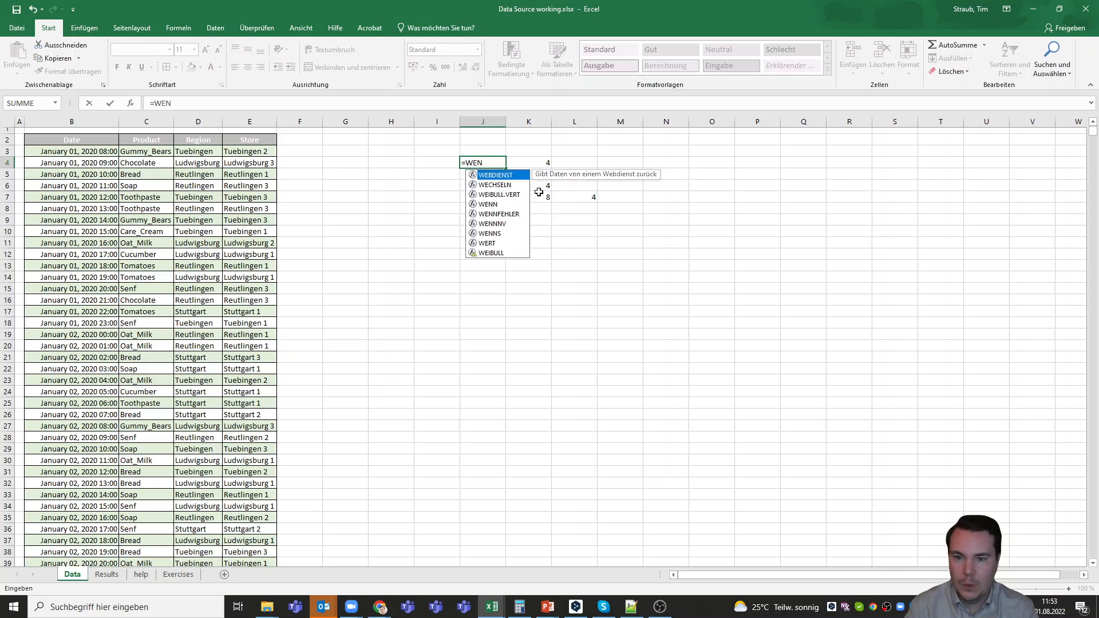
text(N()
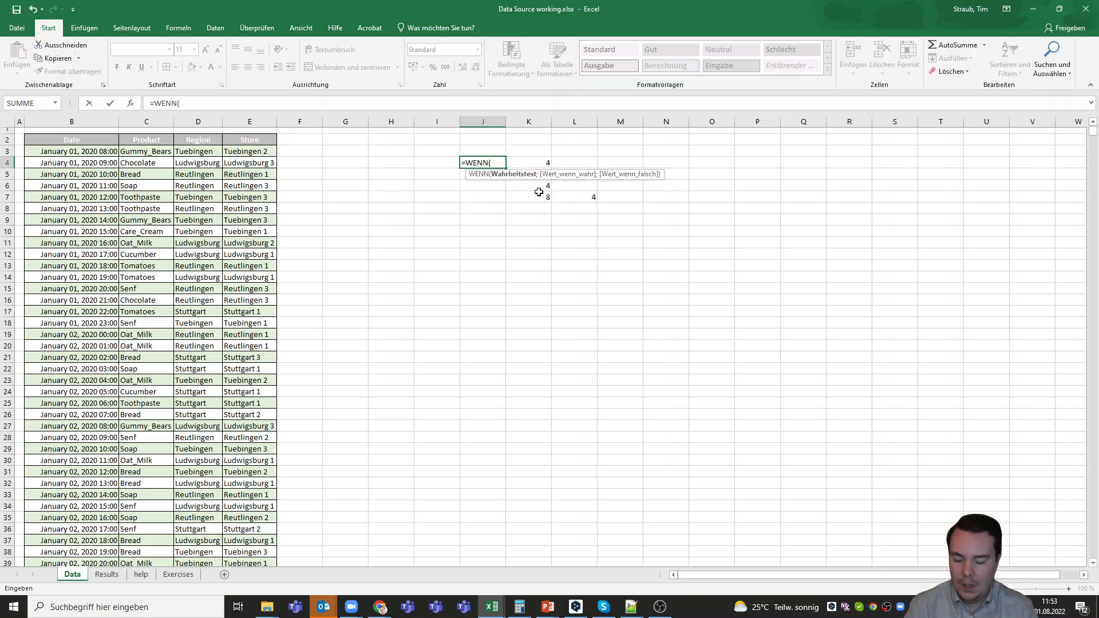
text(1=1)
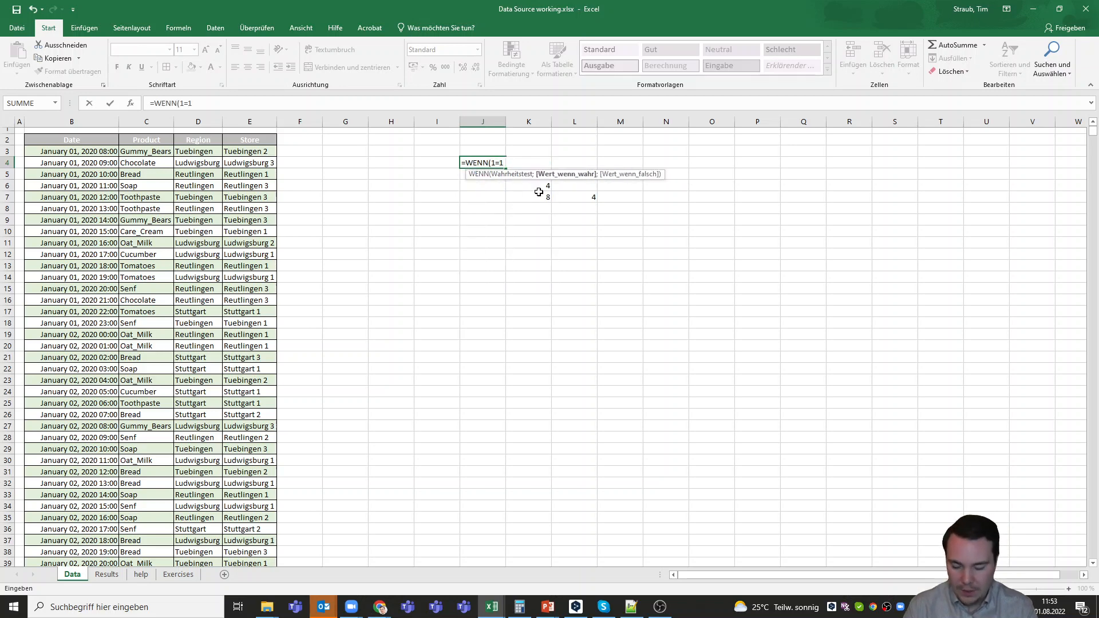
text(;"THEN")
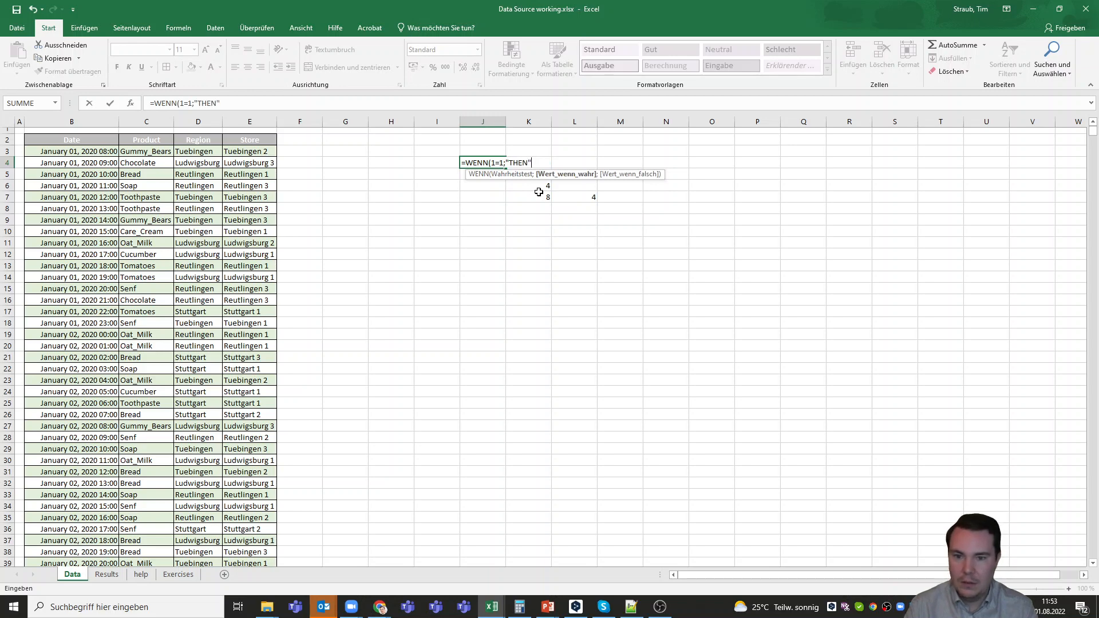
text(;ELSE)
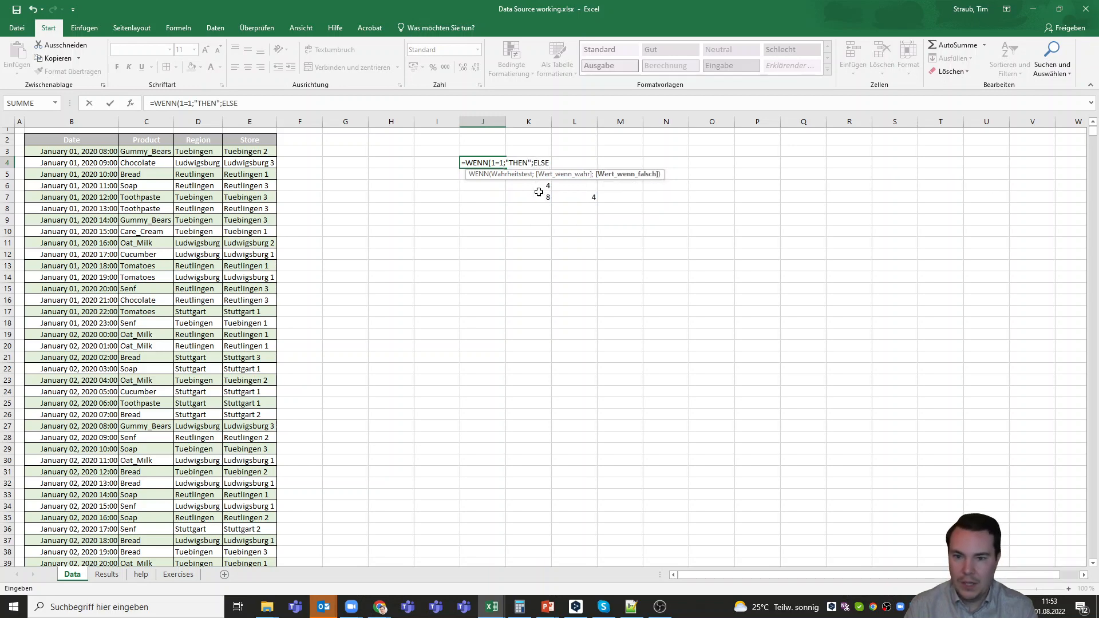
key(BackSpace)
key(BackSpace)
key(BackSpace)
key(BackSpace)
text(")
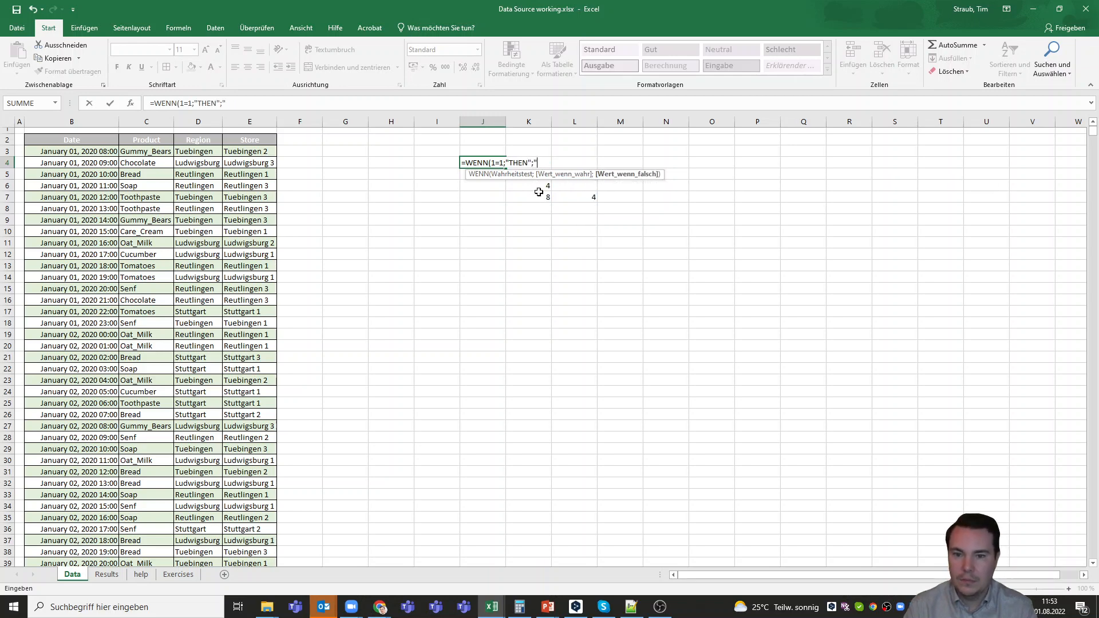
text(ELSE)
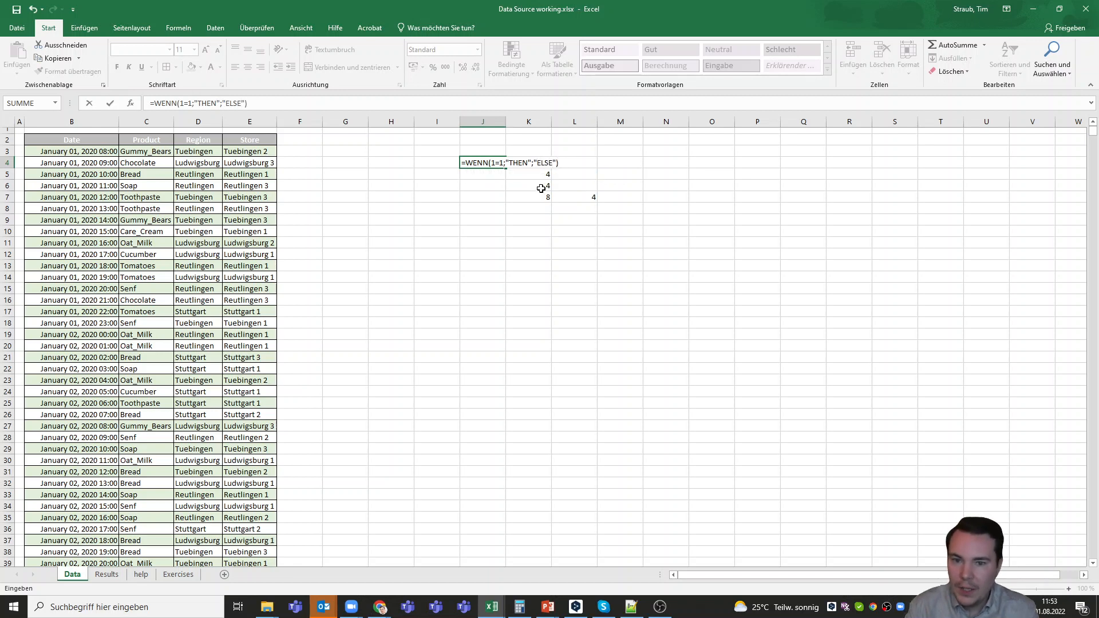
key(BackSpace)
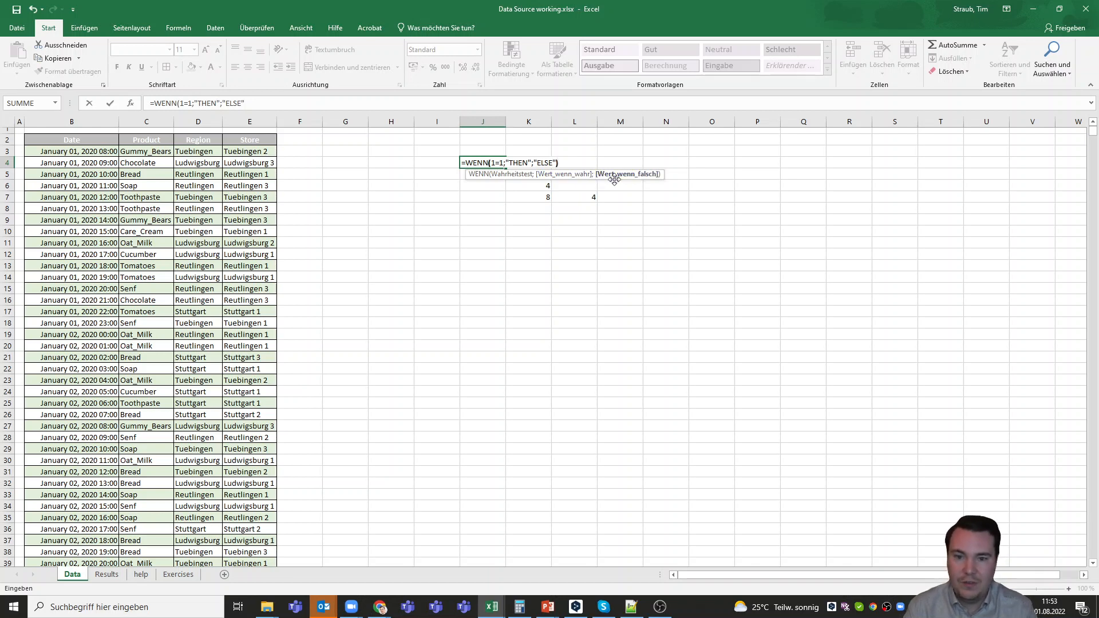
key(Return)
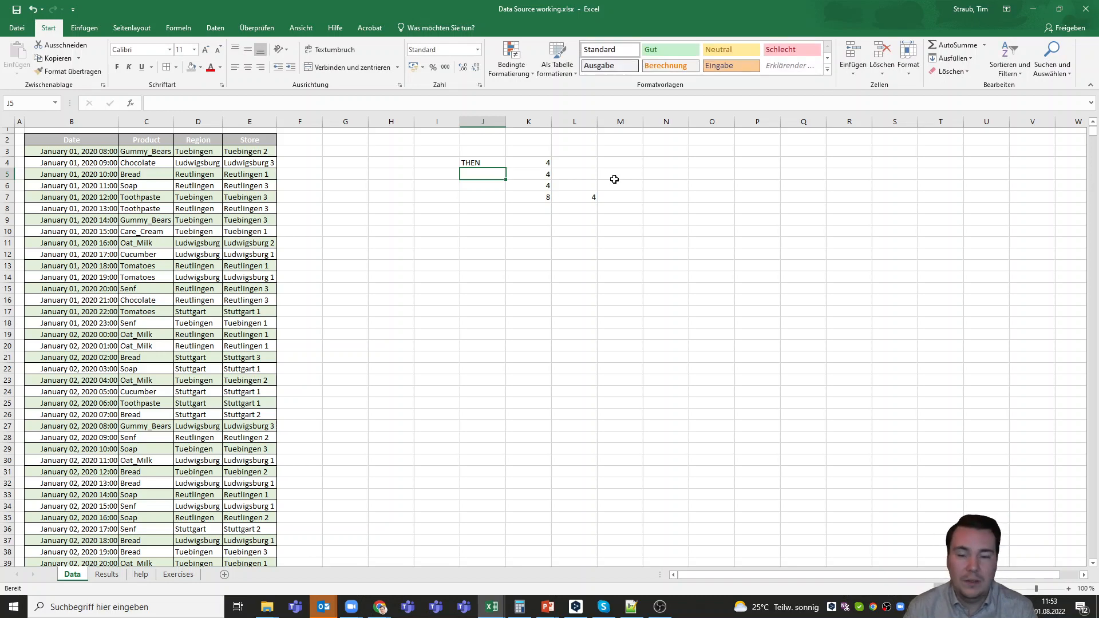
Change the condition of the WENN formula in J4 to 1=2
key(Up)
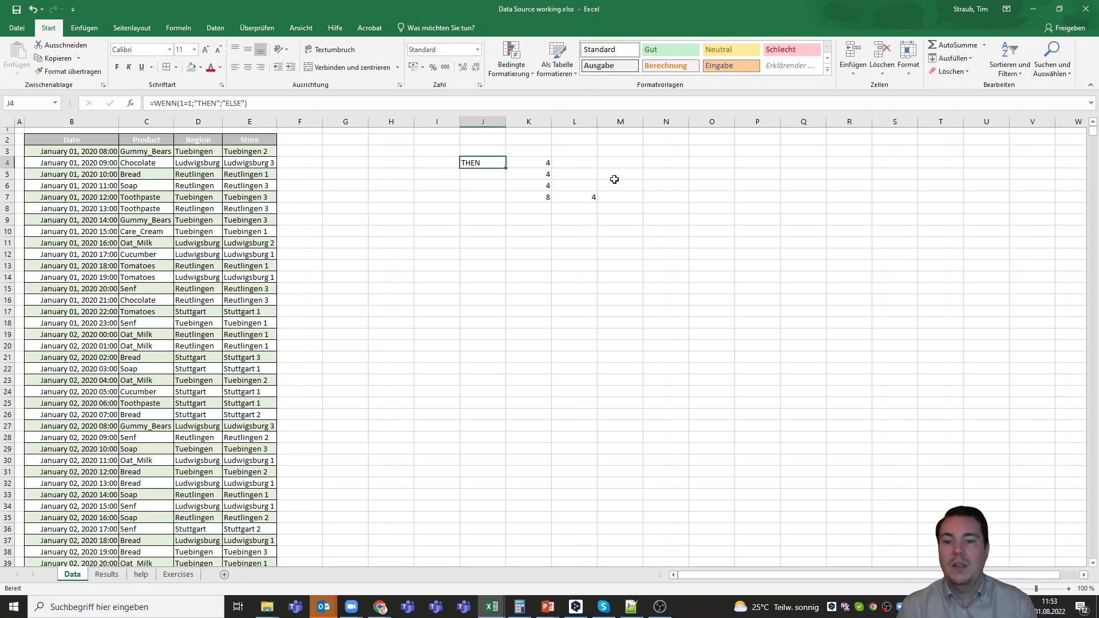
key(F2)
click(193, 103)
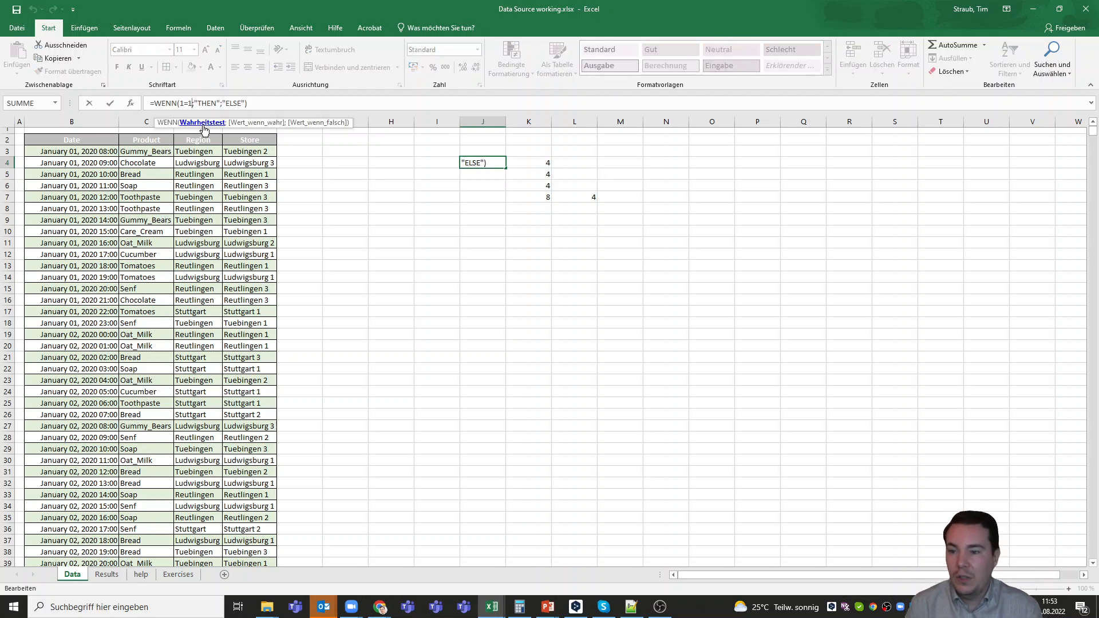
key(BackSpace)
key(Return)
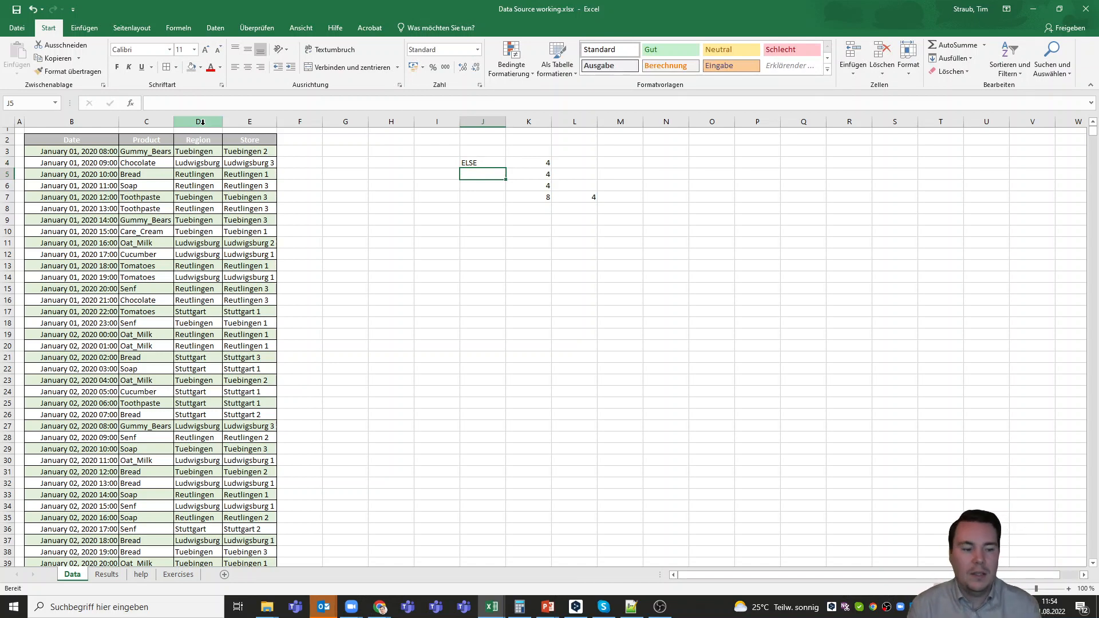
key(alt+Tab)
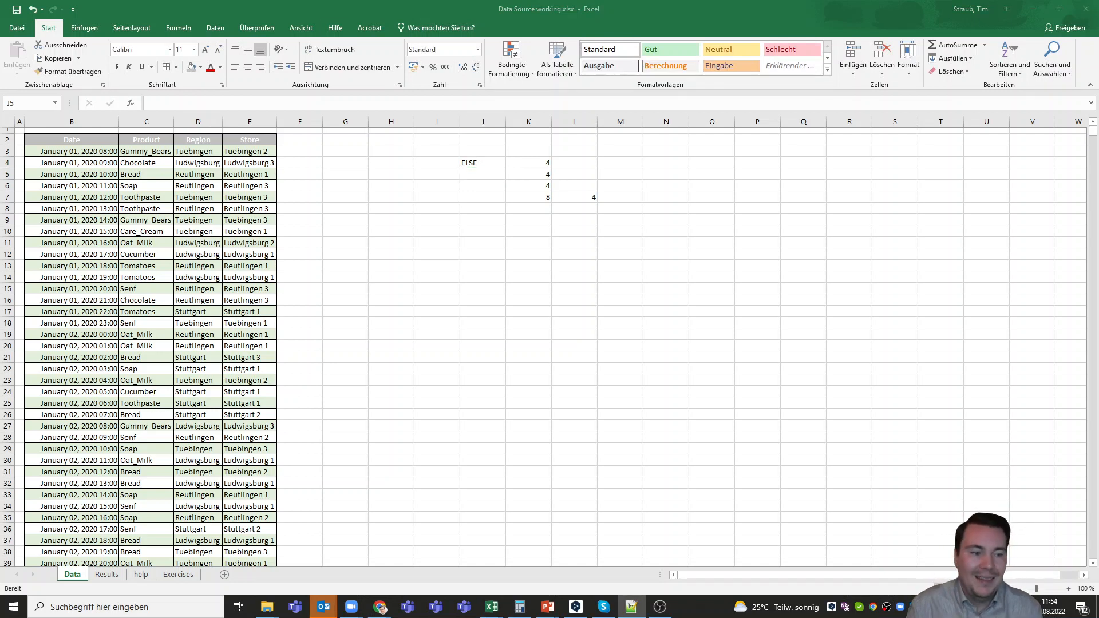
Replace the condition of the WENN formula in J4 with K4>3
click(495, 166)
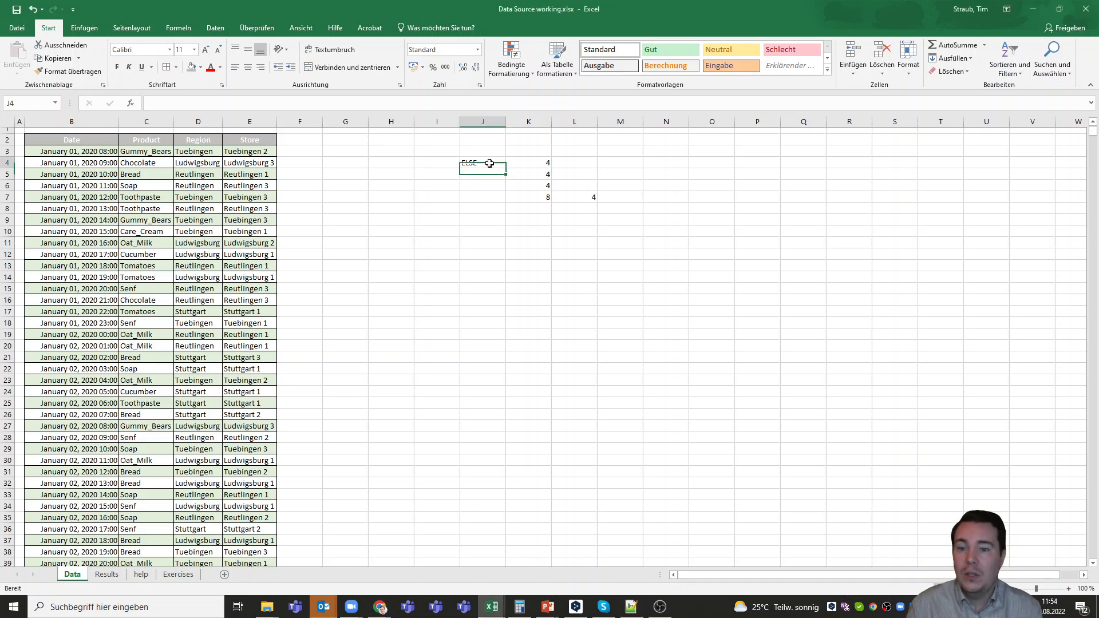
click(259, 103)
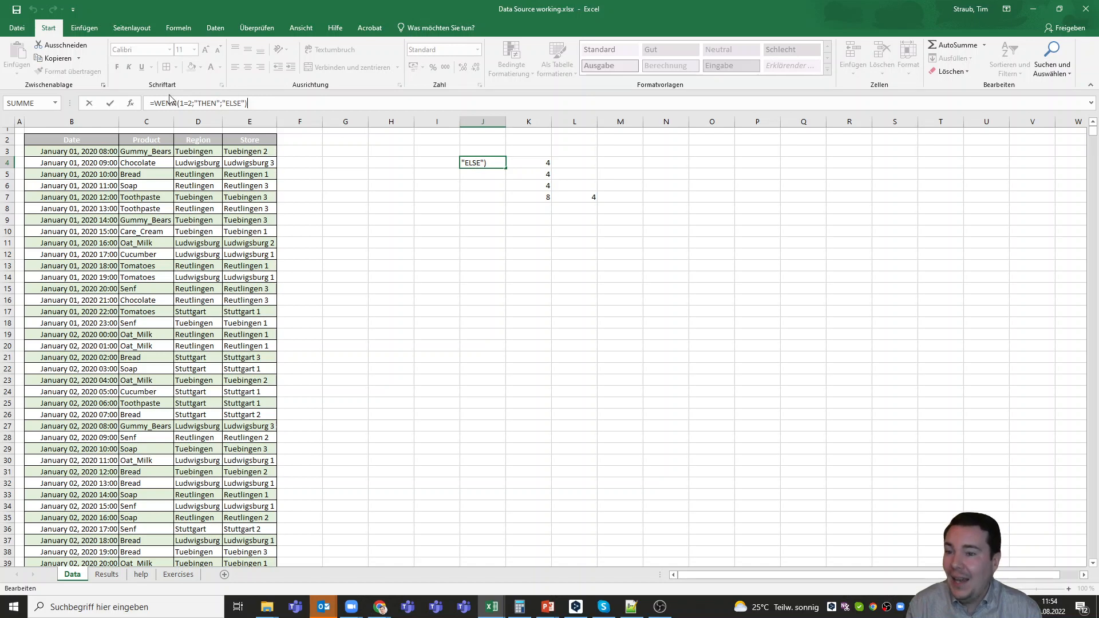
click(193, 104)
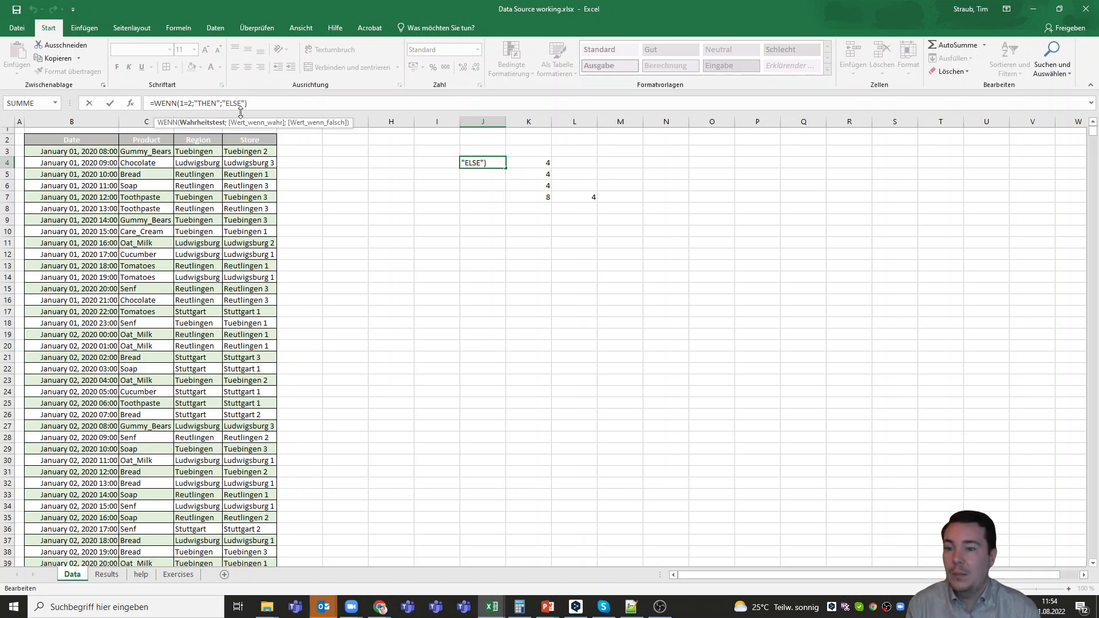
key(shift+Left)
key(shift+Left)
key(shift+Left)
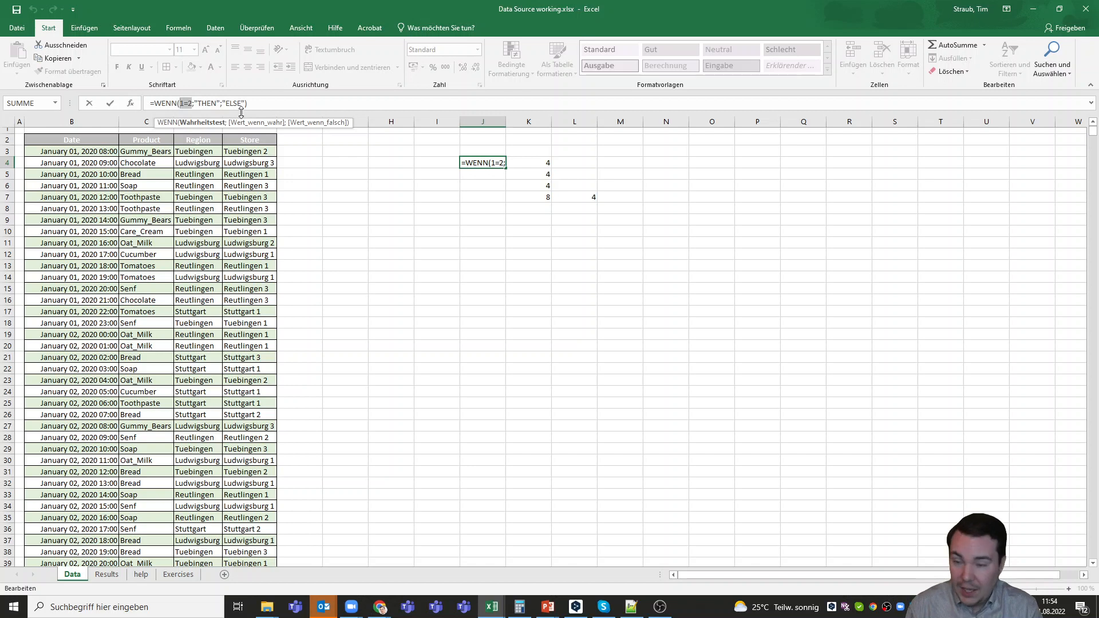
click(535, 163)
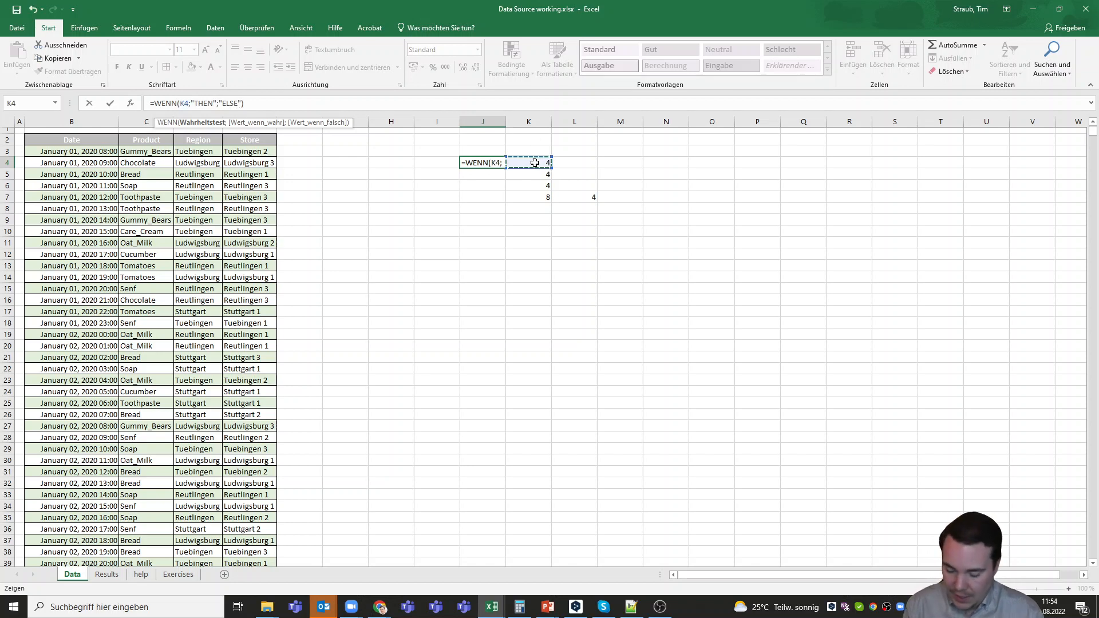
text(>)
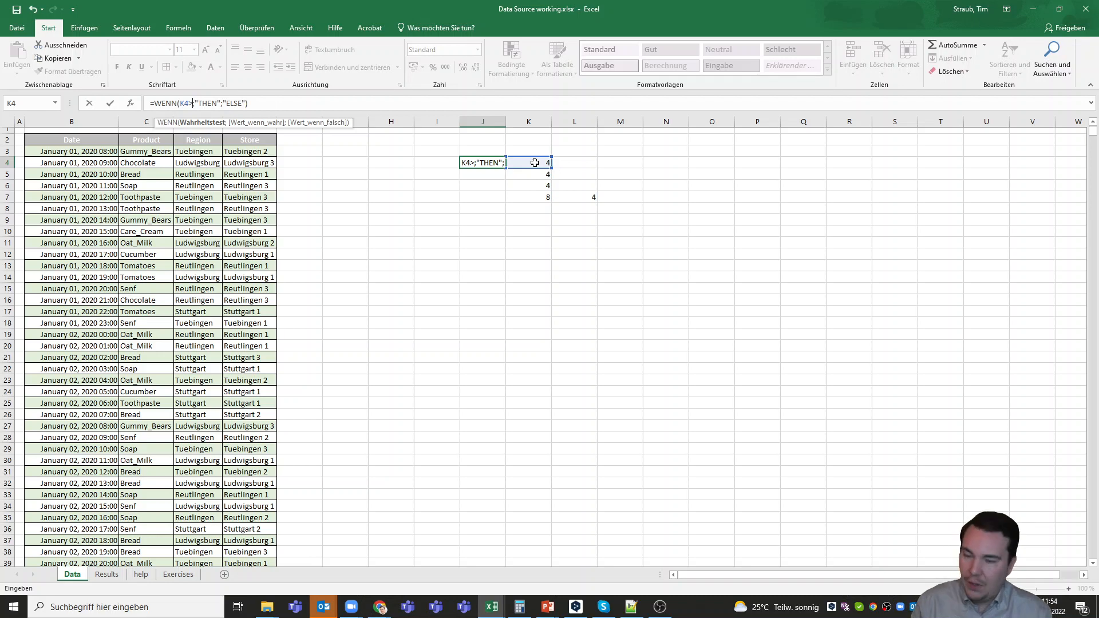
text(3)
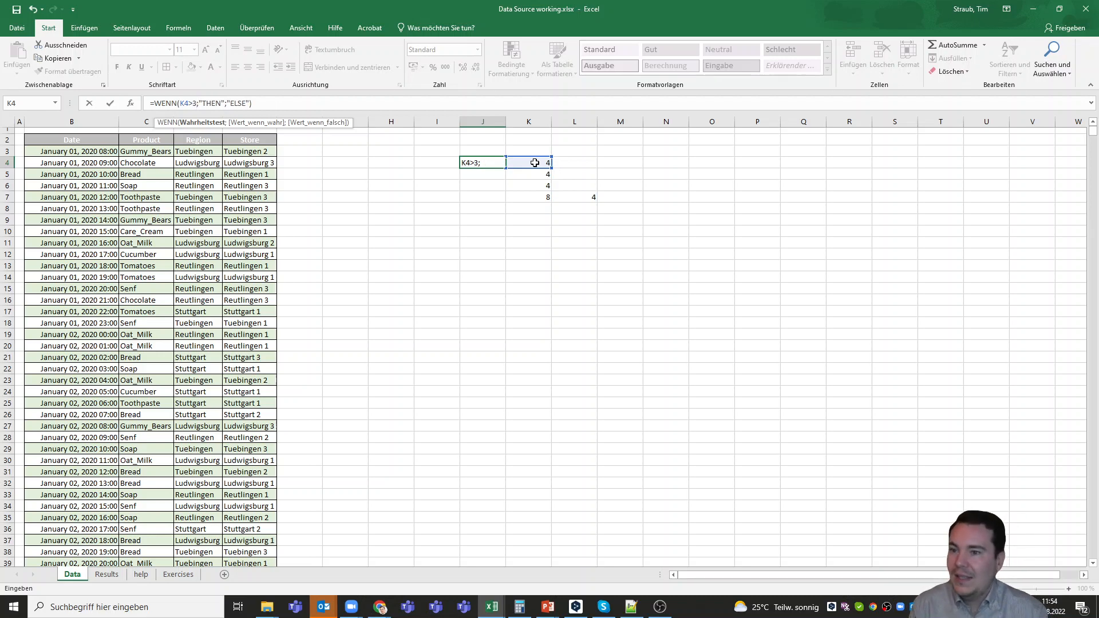
key(Left)
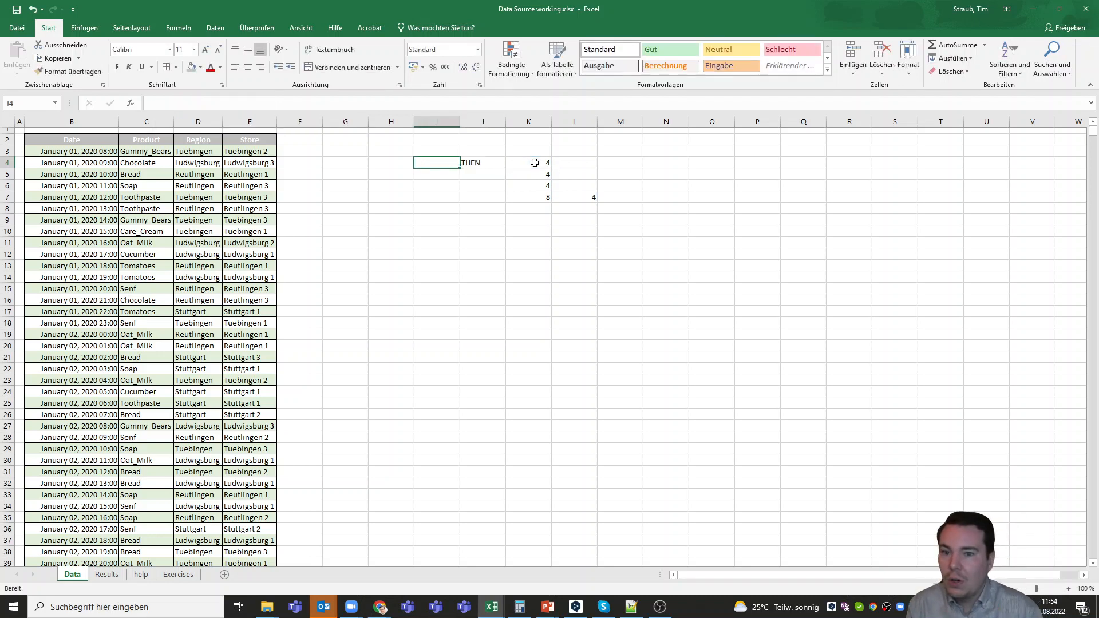
Change the comparison in J4's WENN formula to greater than or equal, making the condition K4>=3
click(496, 162)
click(193, 105)
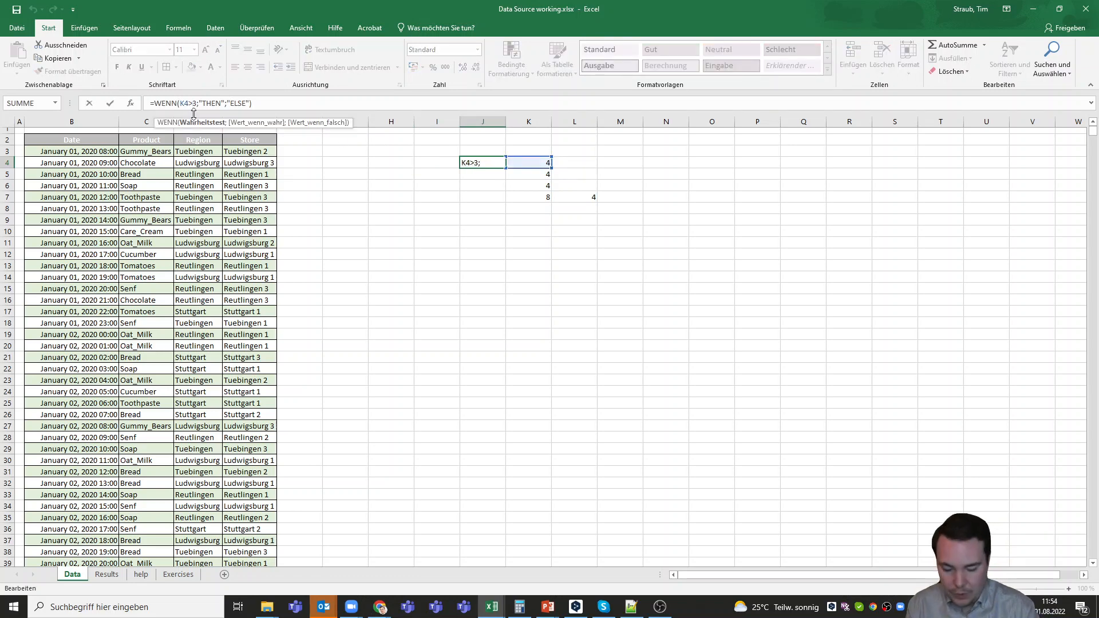
text(=)
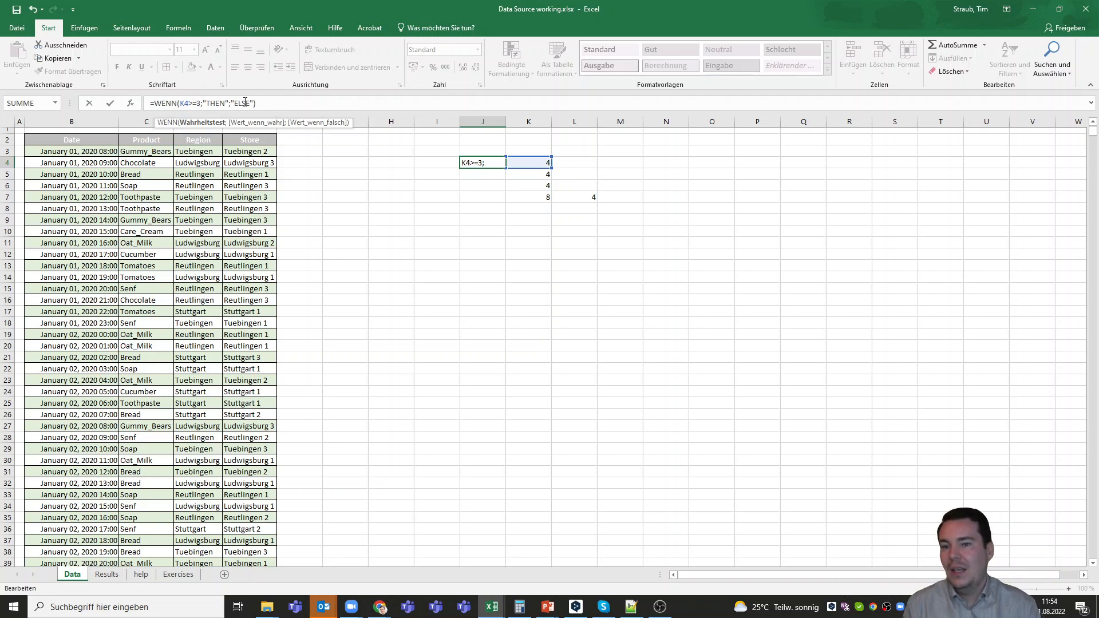
key(Return)
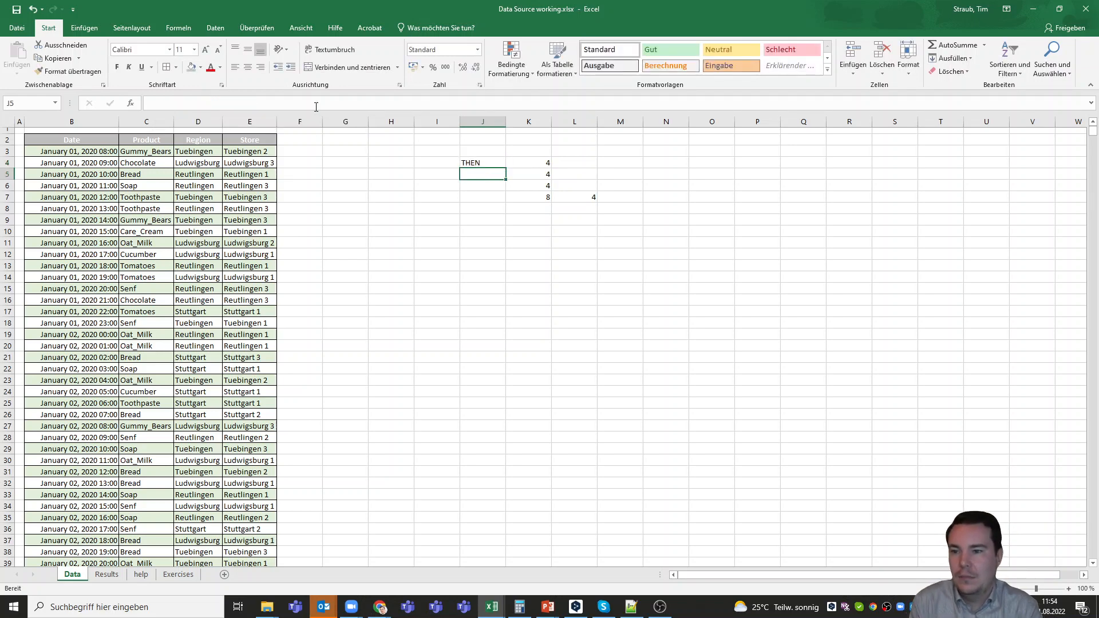
click(480, 162)
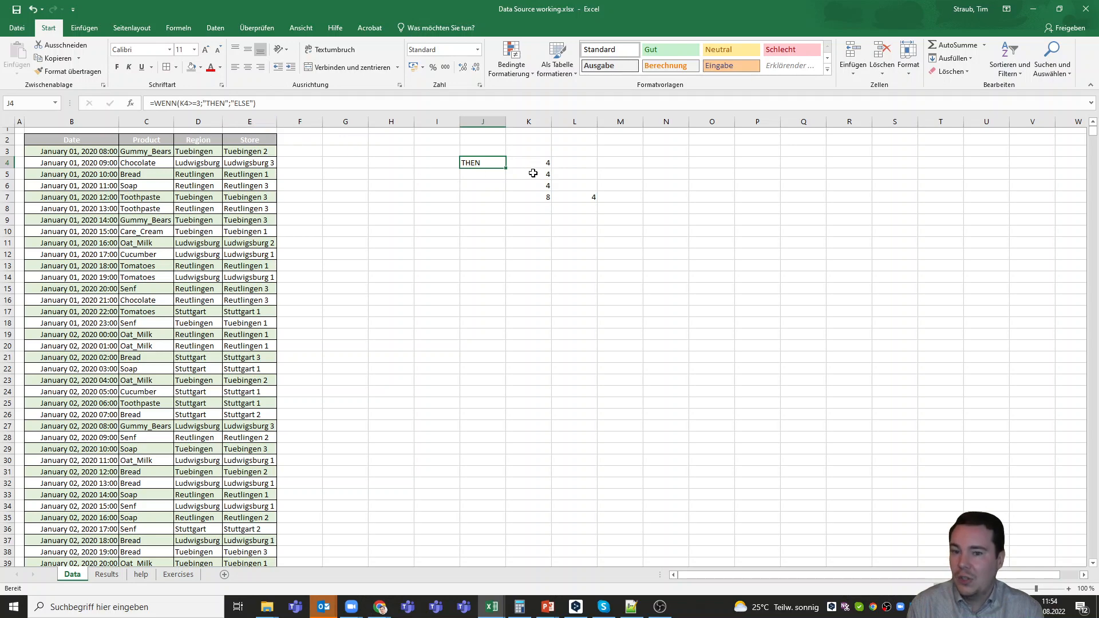
click(483, 178)
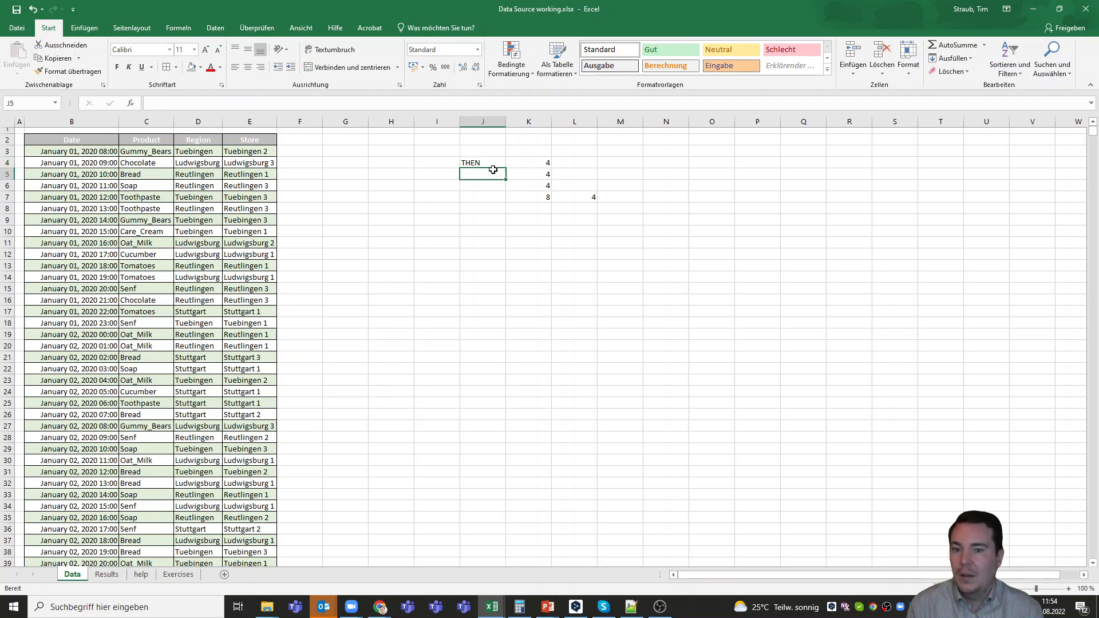
Test the condition in J4 by setting K4 first to 3 and finally to 2
click(534, 164)
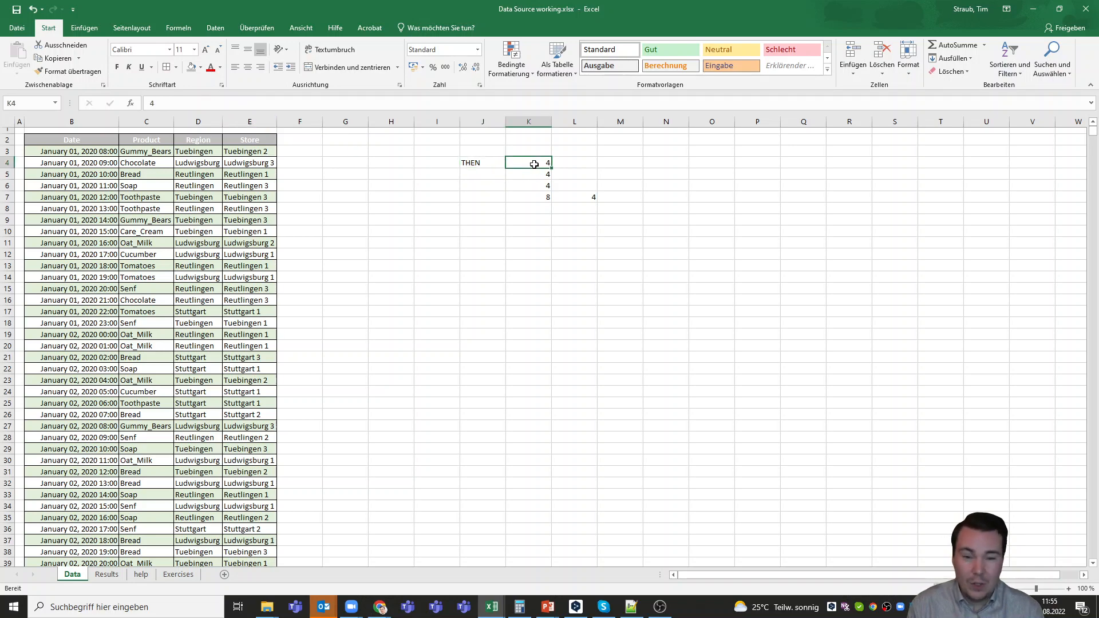
text(3)
key(Return)
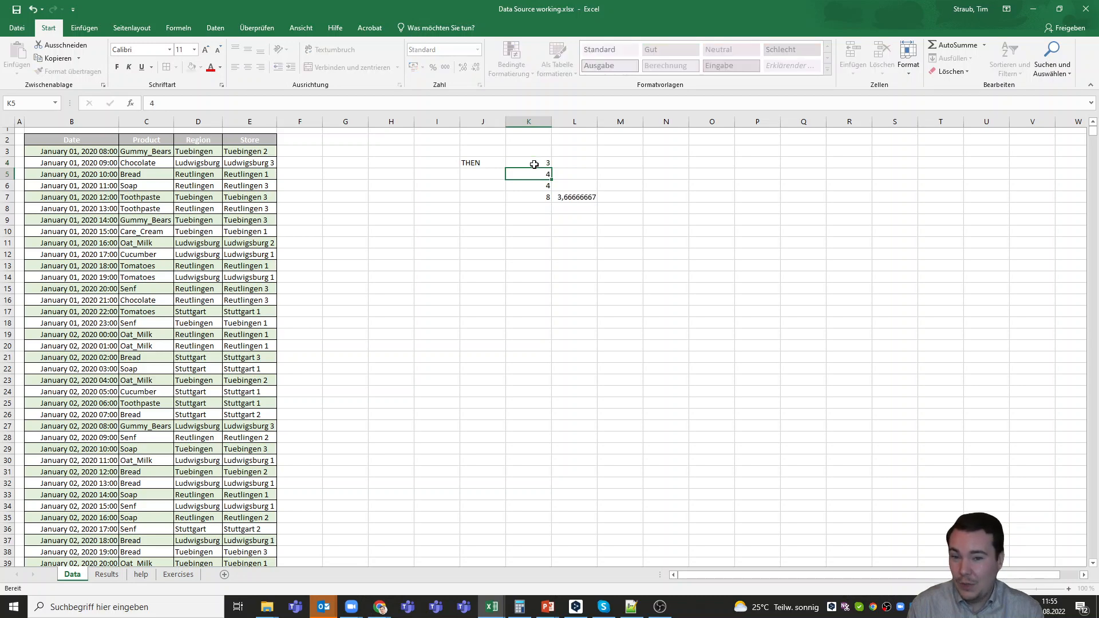
click(534, 164)
text(2)
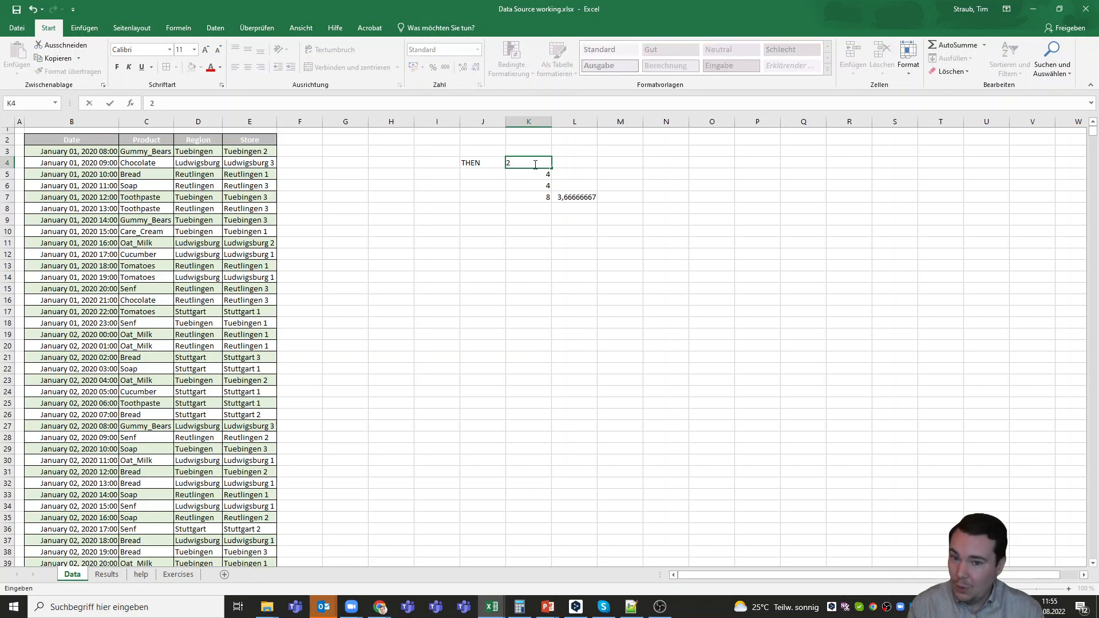
key(Return)
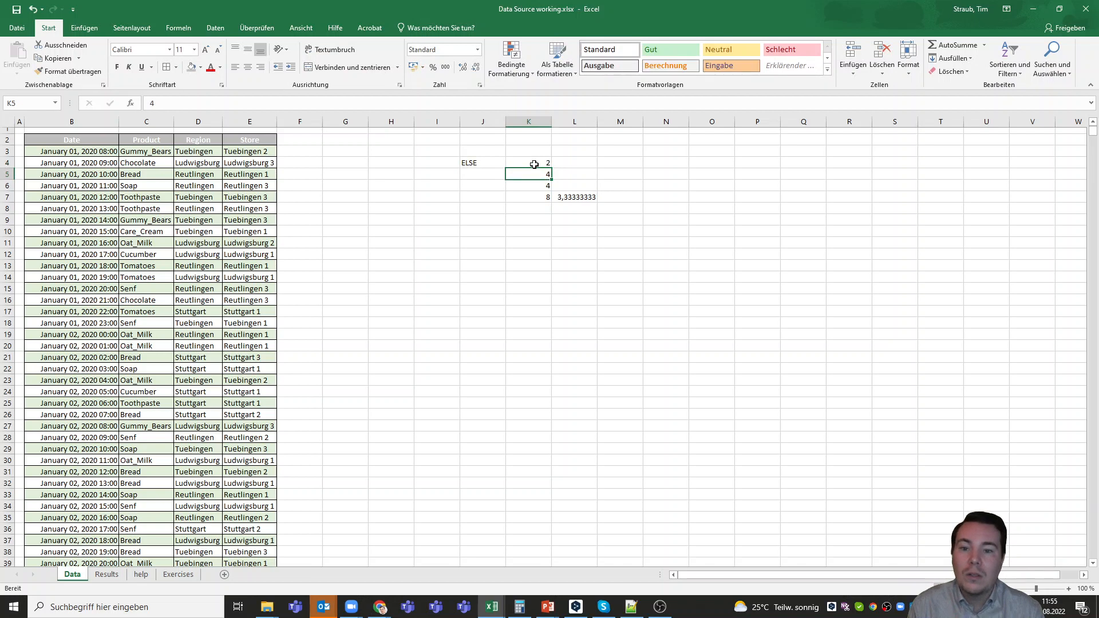
Copy the WENN formula from J4 down into J5
key(Up)
key(Left)
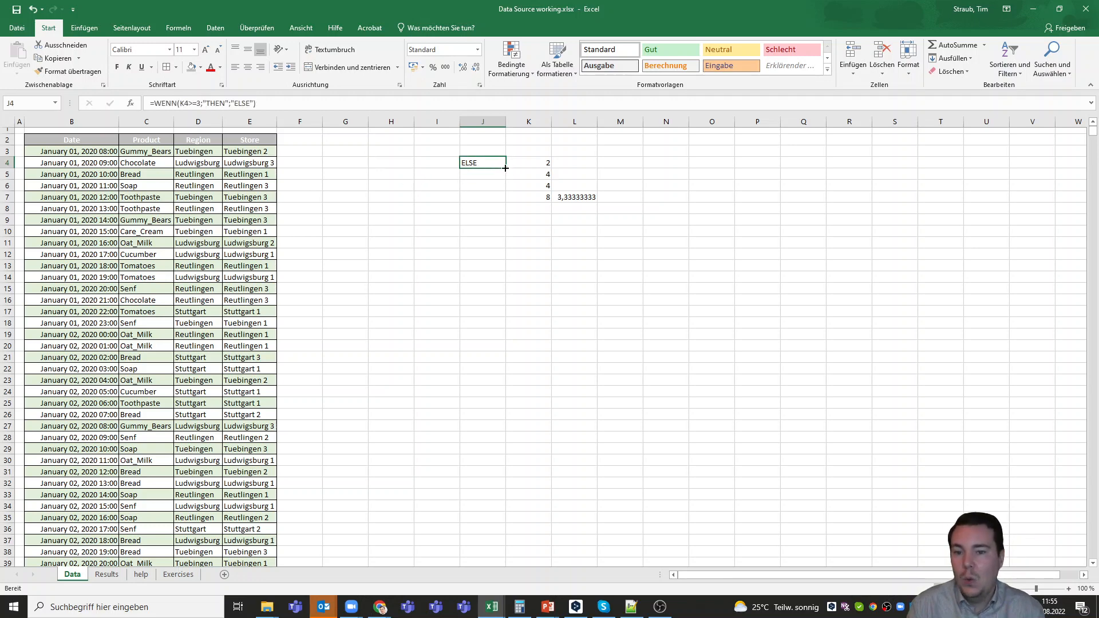
drag(505, 168, 503, 178)
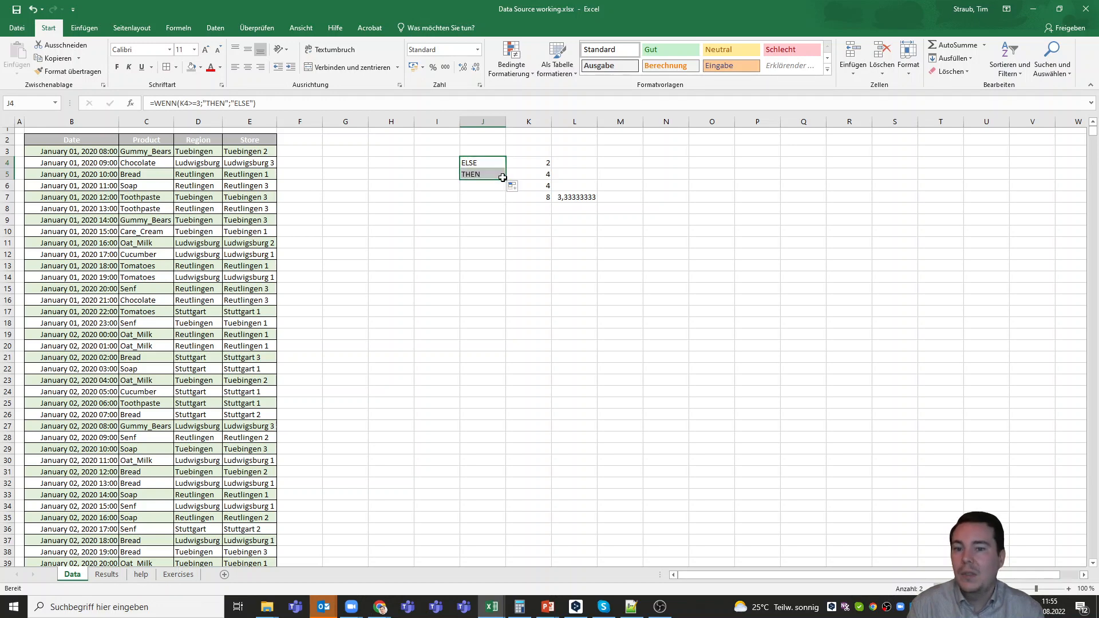
Compare the WENN formulas in J4 and J5 with the cells they reference in column K
click(477, 163)
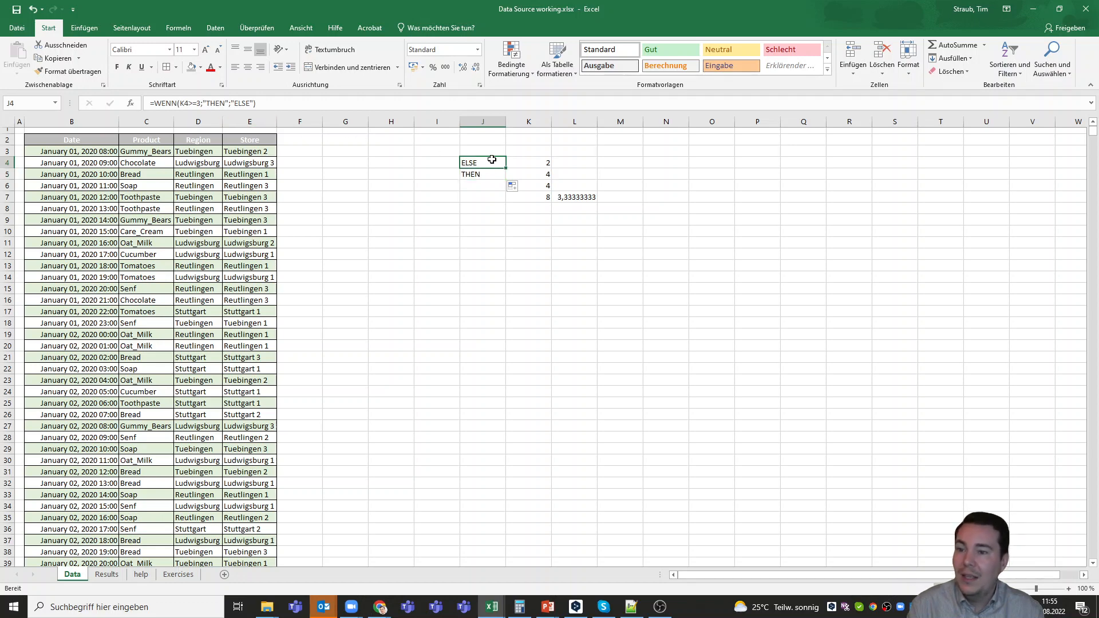
click(536, 163)
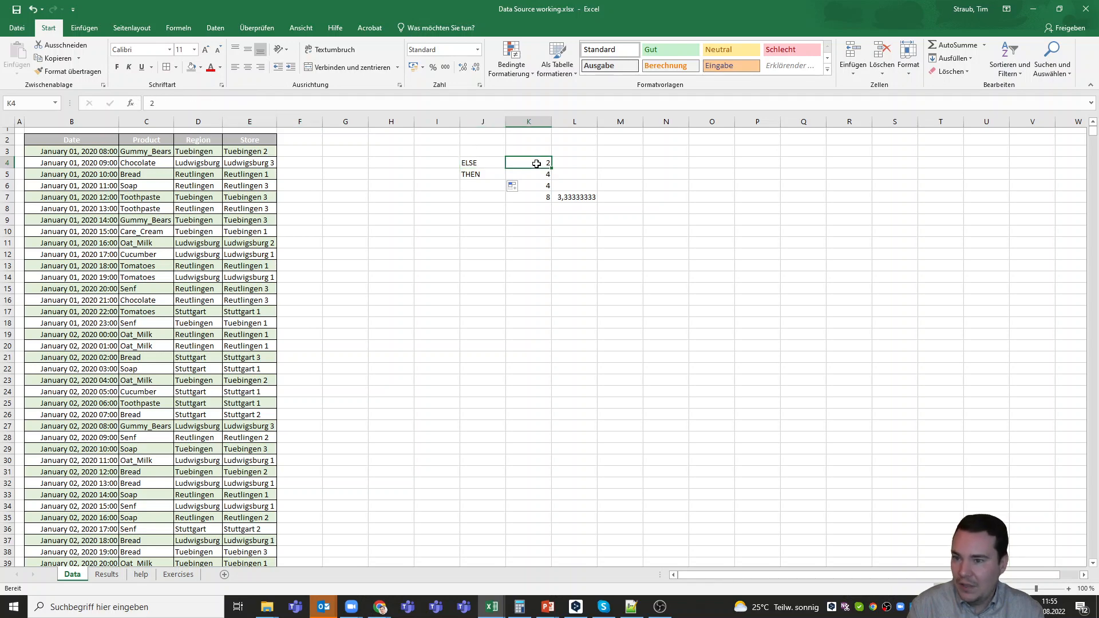
click(476, 161)
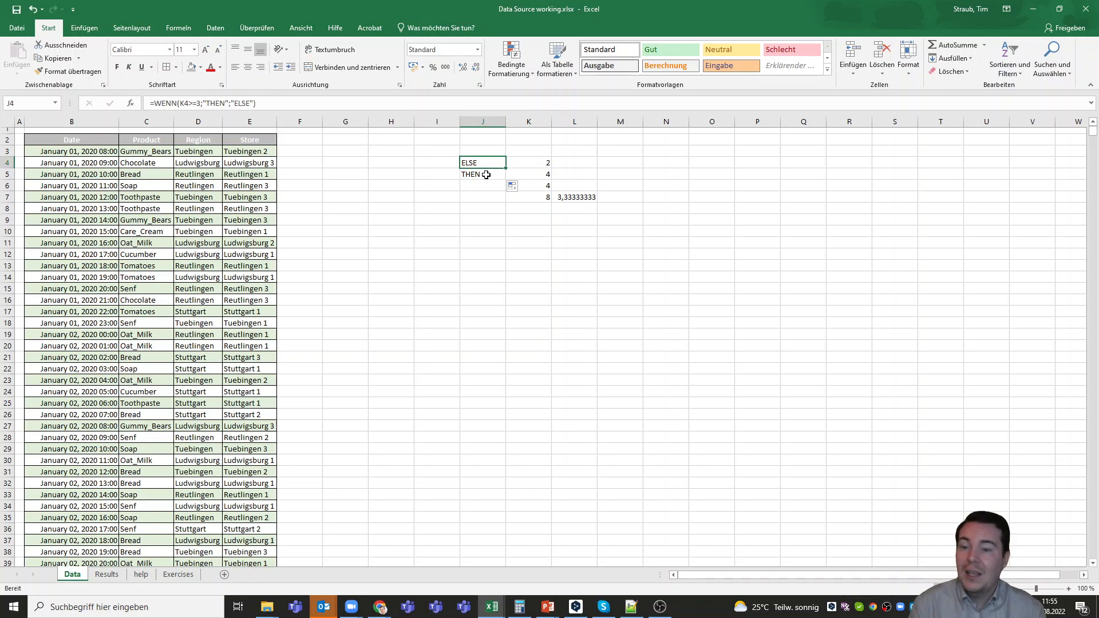
click(485, 174)
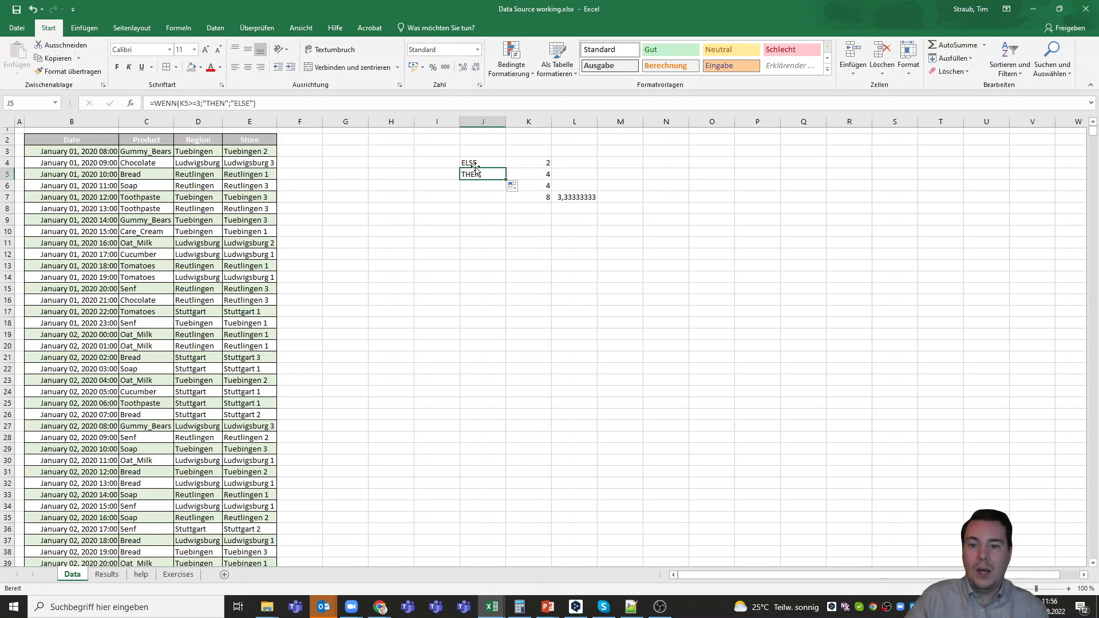
click(472, 163)
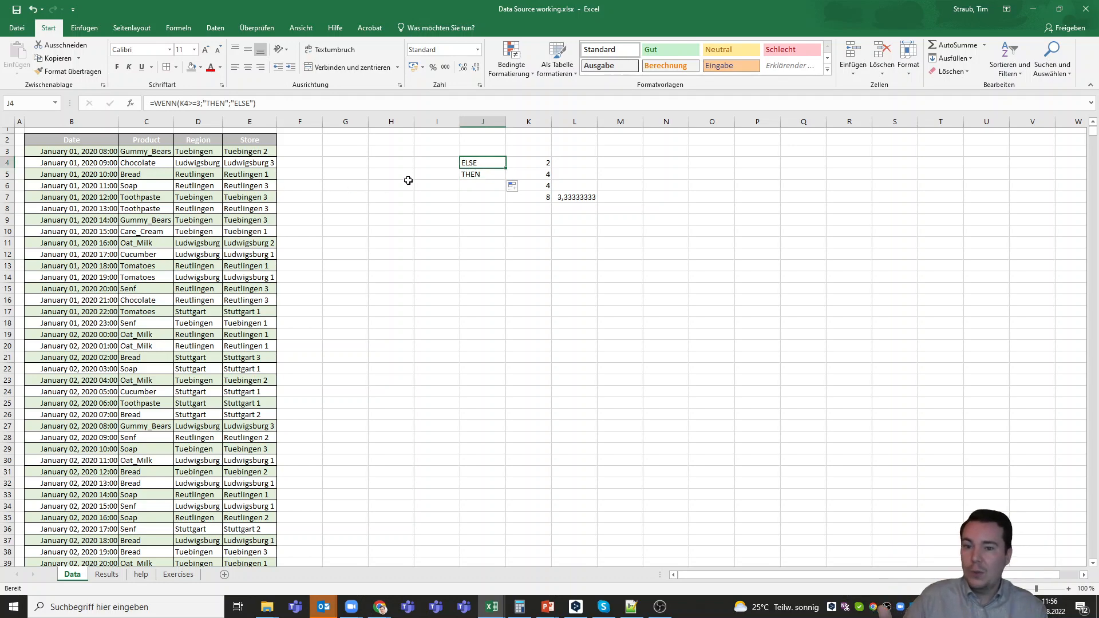
click(484, 174)
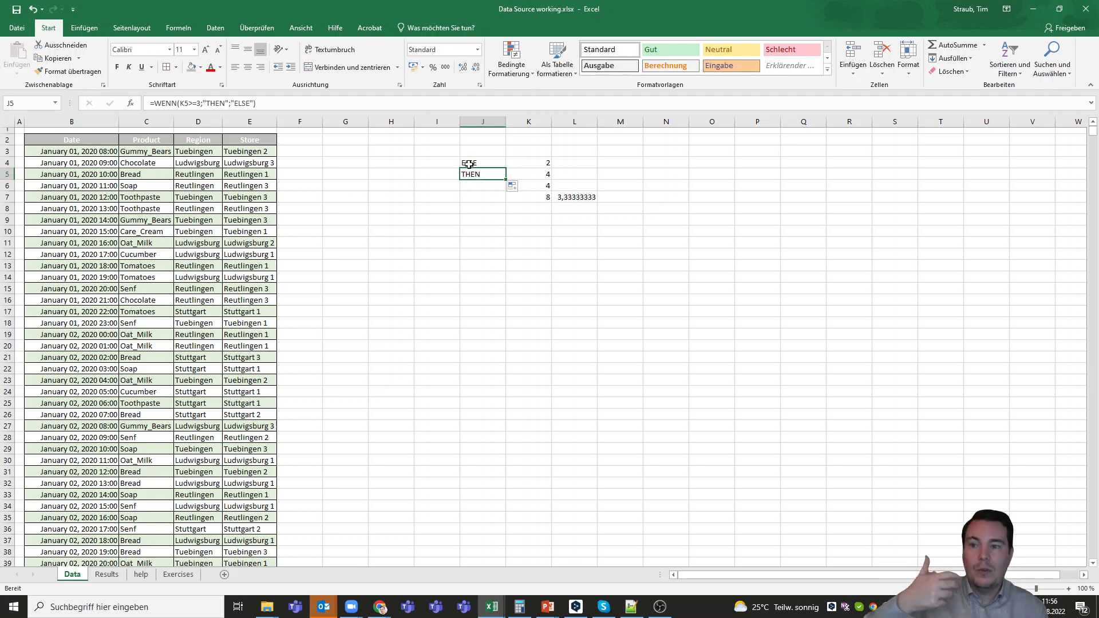
click(538, 175)
click(484, 175)
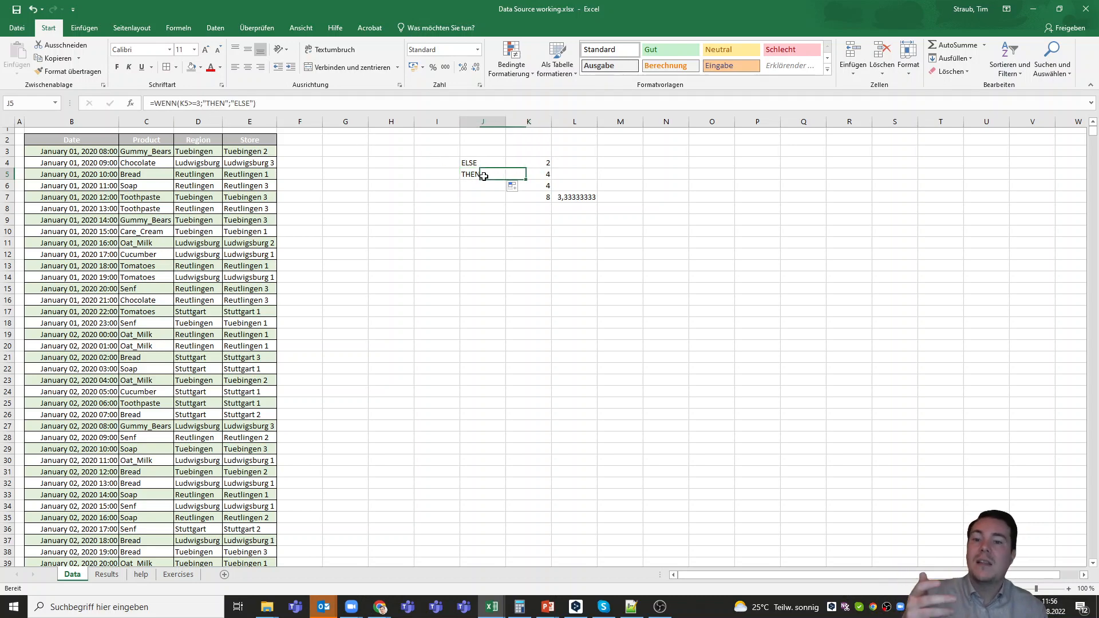
click(525, 176)
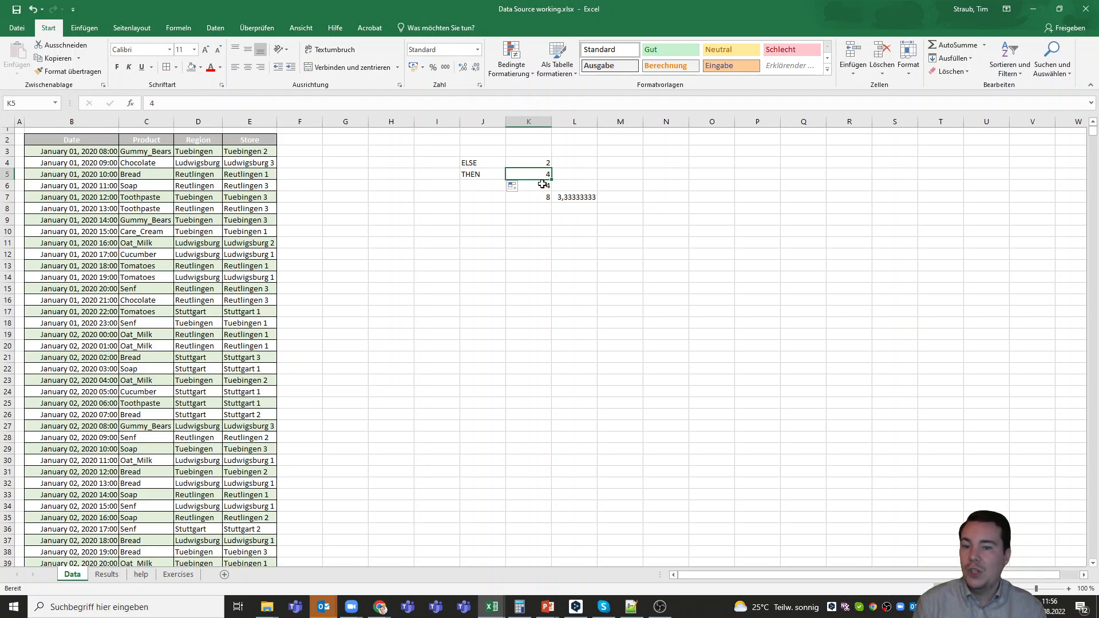
Fill the WENN formula from J5 down to J7 and check the results against the values in column K
click(489, 174)
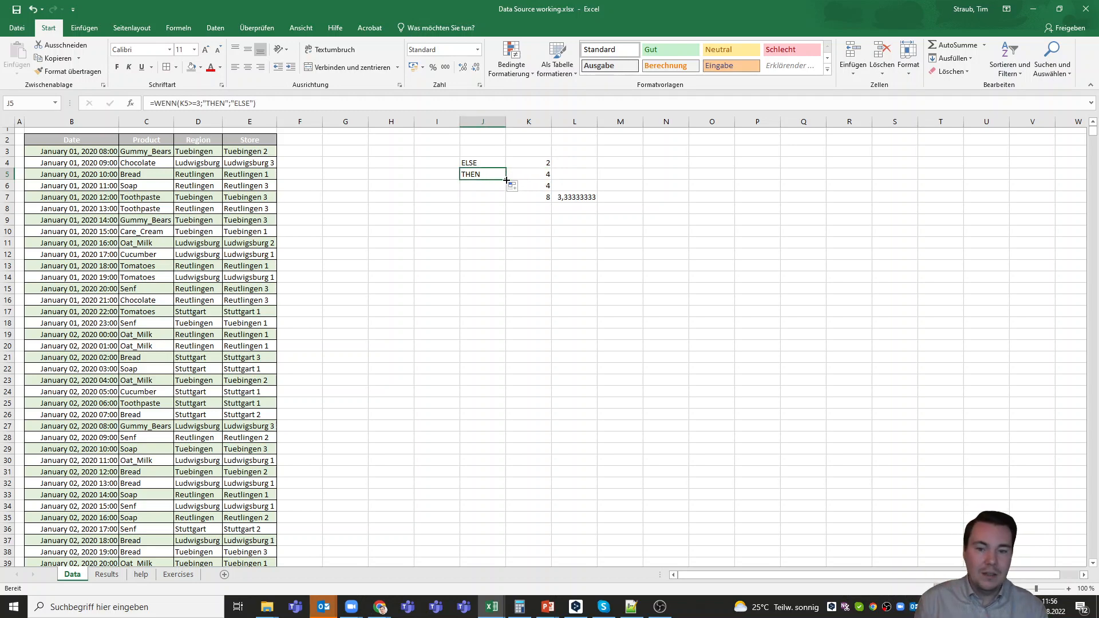
double_click(505, 180)
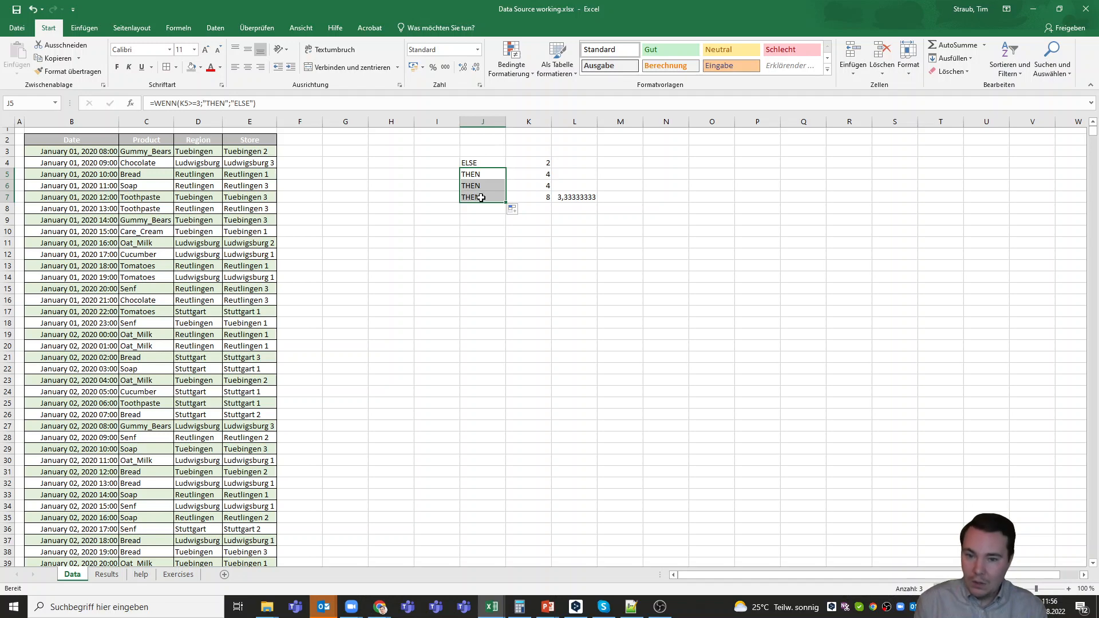
click(534, 197)
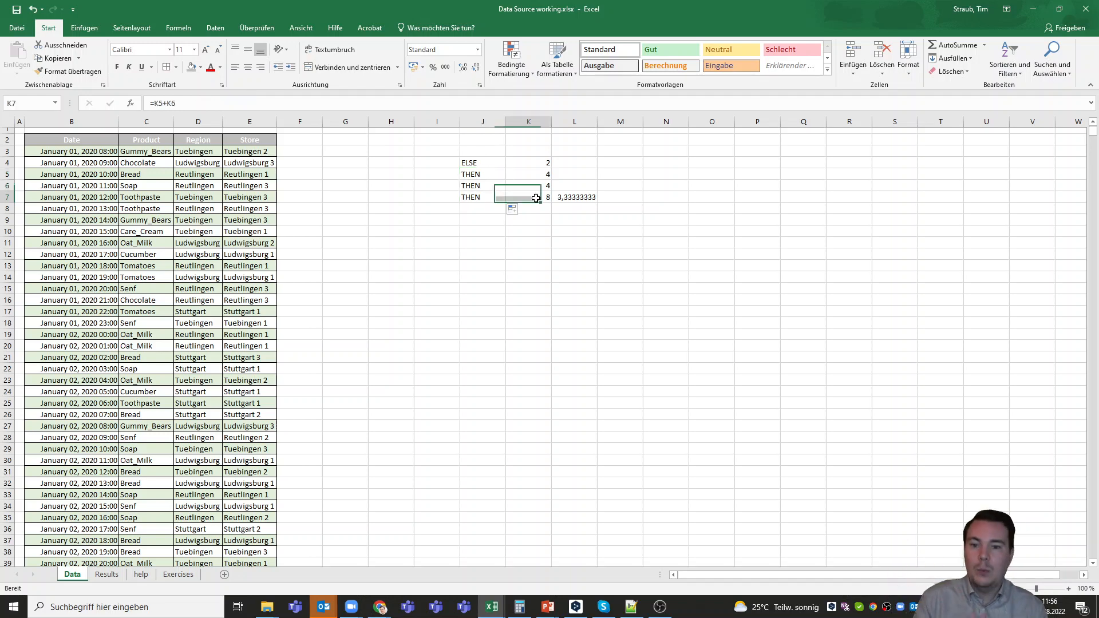
click(494, 163)
click(536, 165)
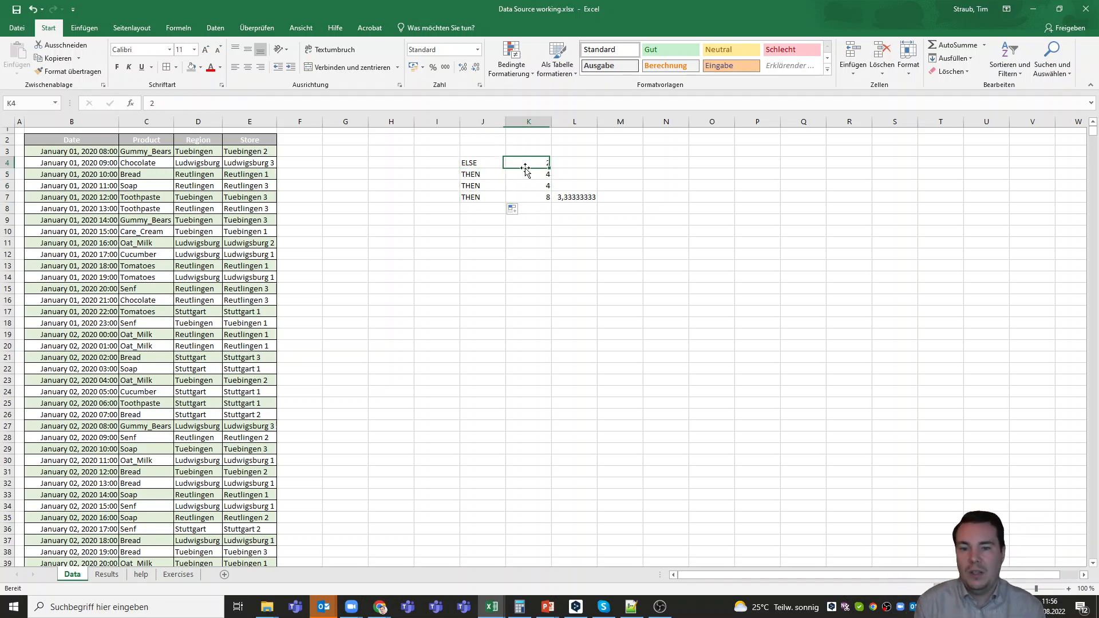
click(499, 176)
click(524, 176)
click(489, 186)
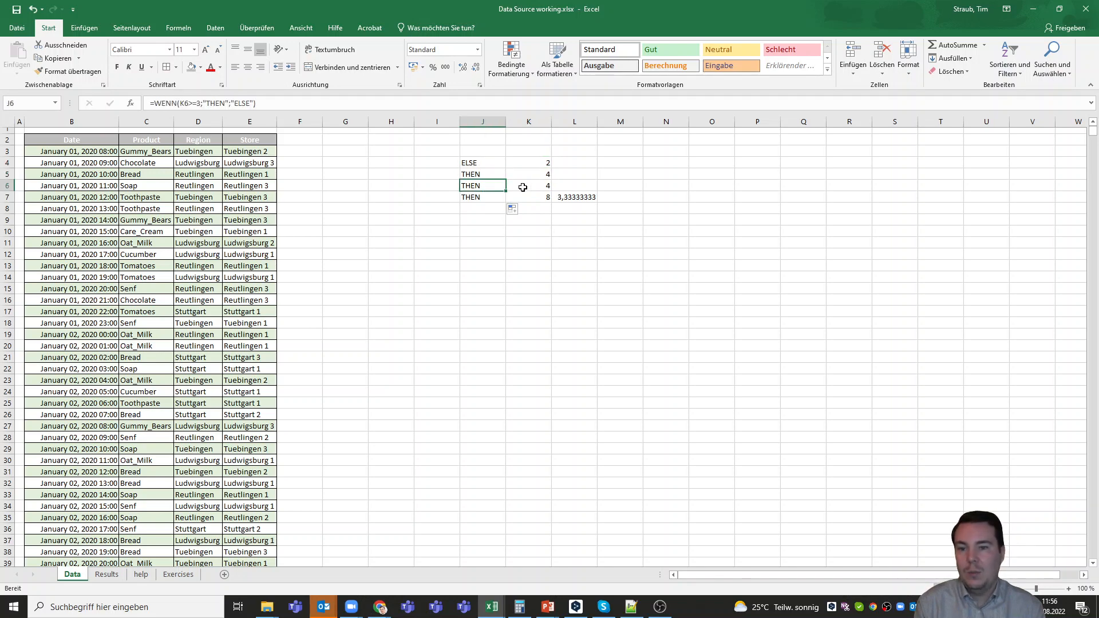
click(525, 186)
Replace the content of K7 with 1 to test the WENN formula in J7
click(527, 197)
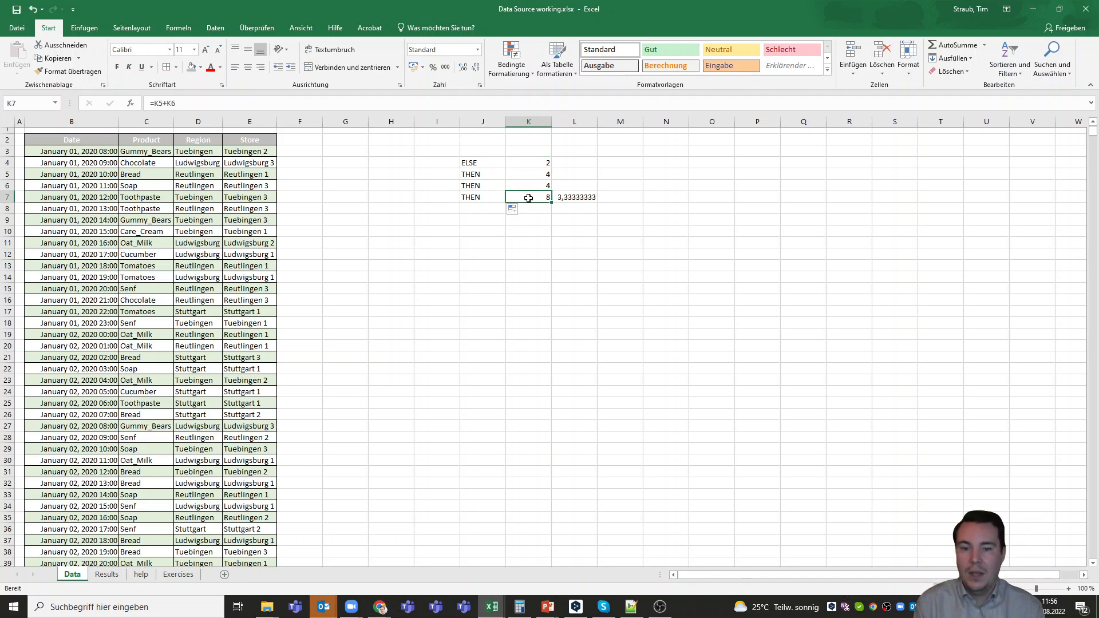
text(1)
key(Return)
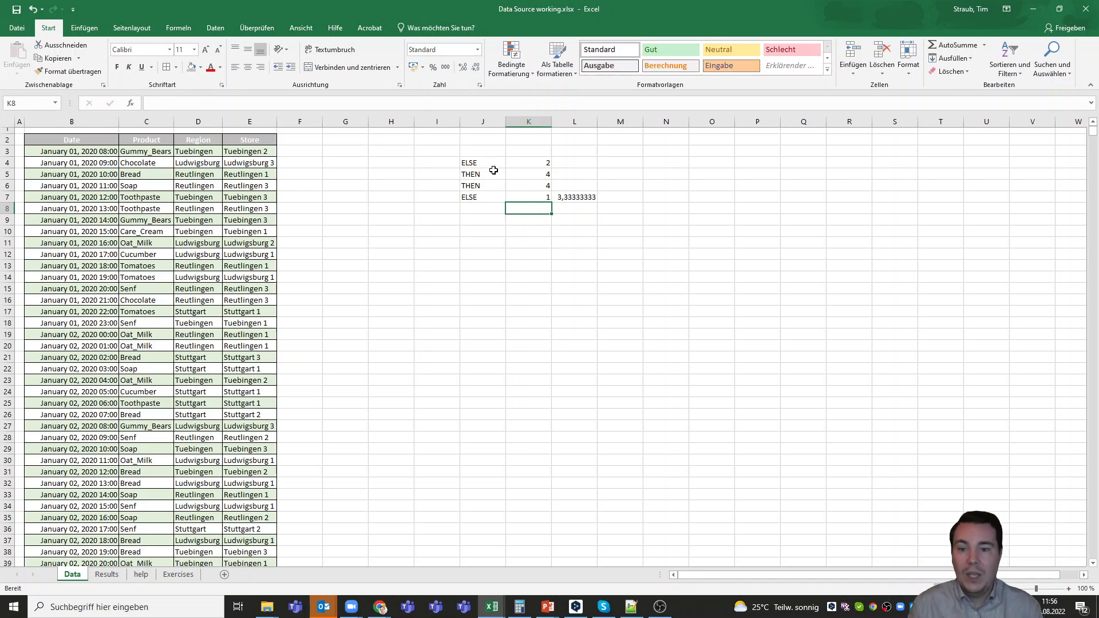
Fill the WENN formulas from J4:J7 across into I4:I7 and compare the cell references in I4 and J4
drag(493, 166, 444, 205)
click(450, 163)
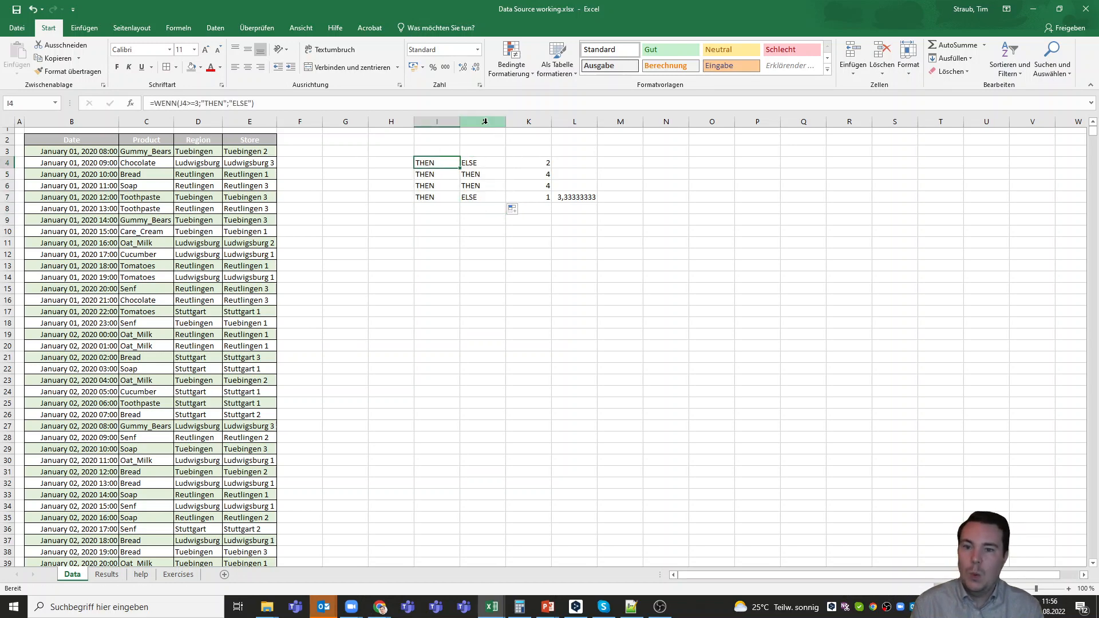
click(490, 165)
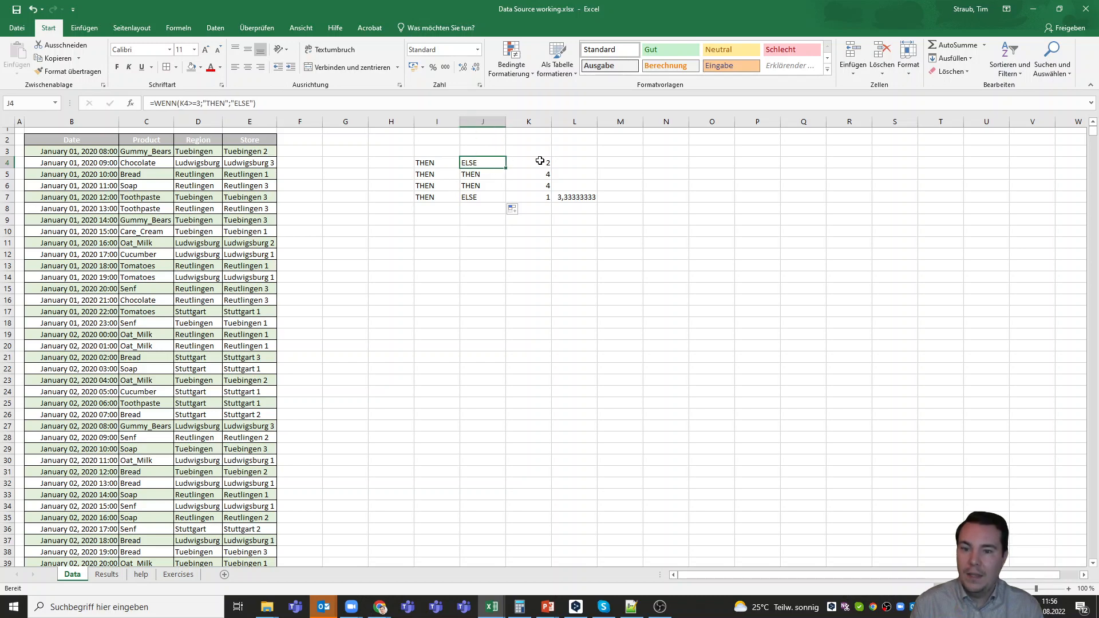
click(433, 165)
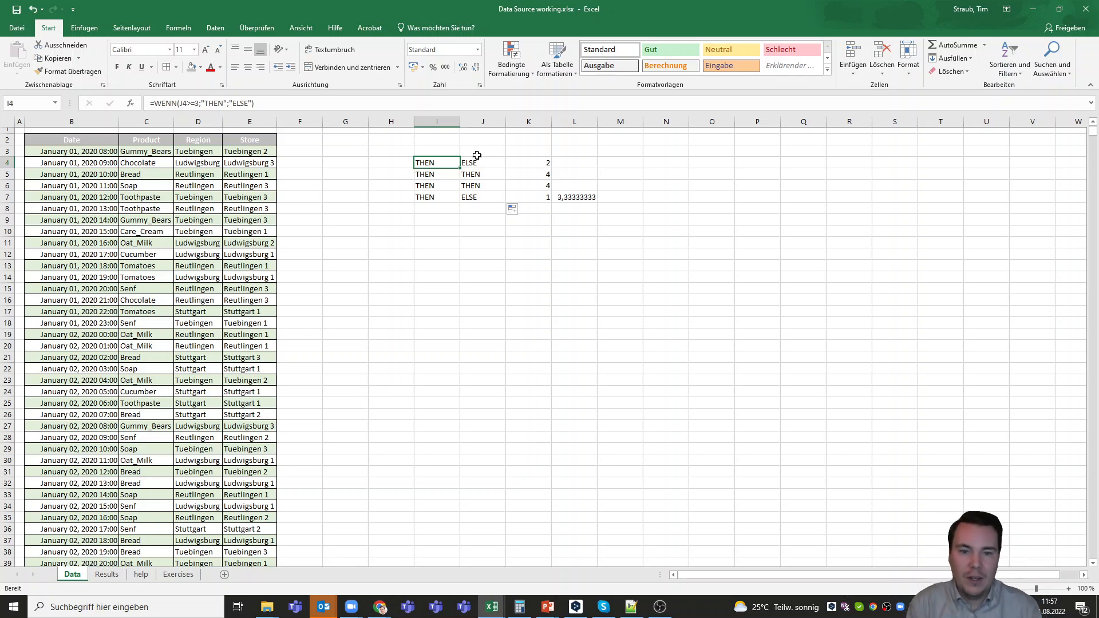
Enter the exchange rate 0,98 in cell O3
click(724, 151)
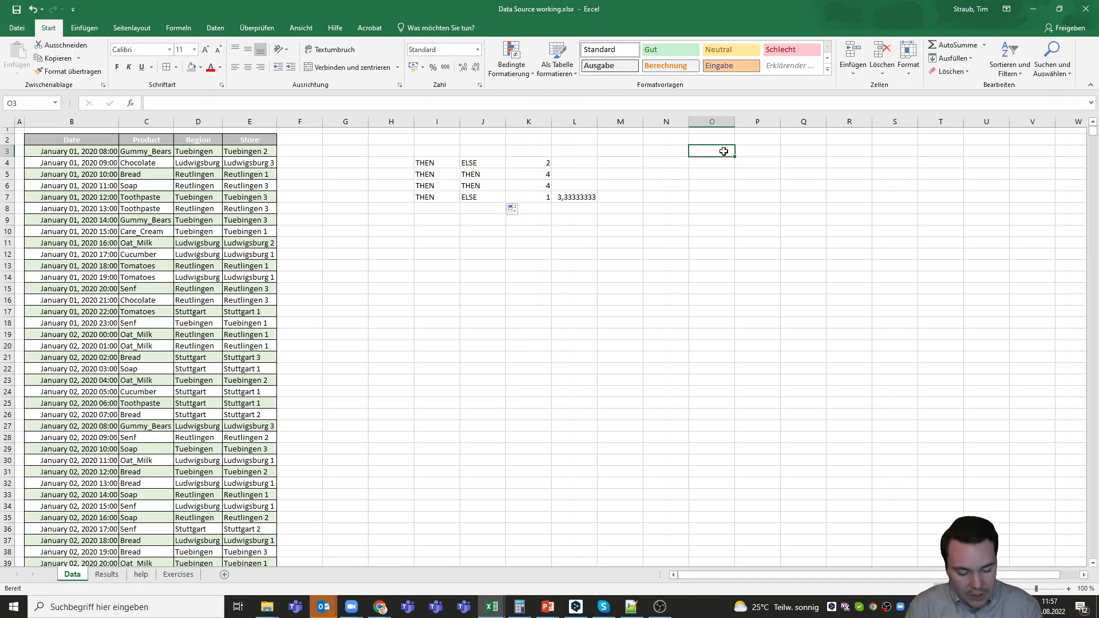
text(0,08)
key(Return)
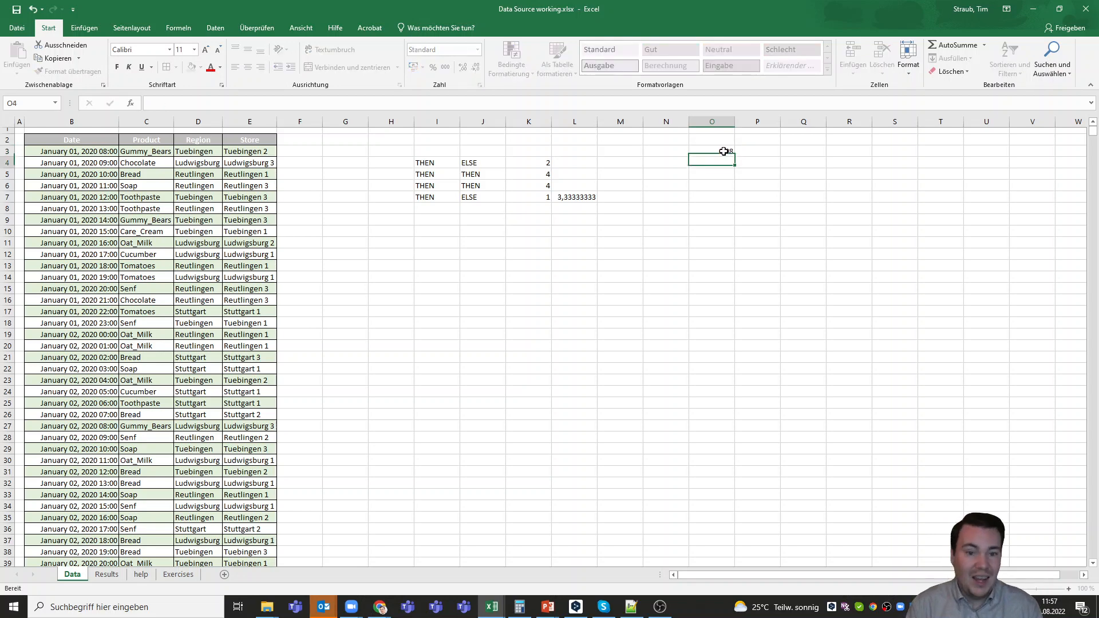
click(723, 152)
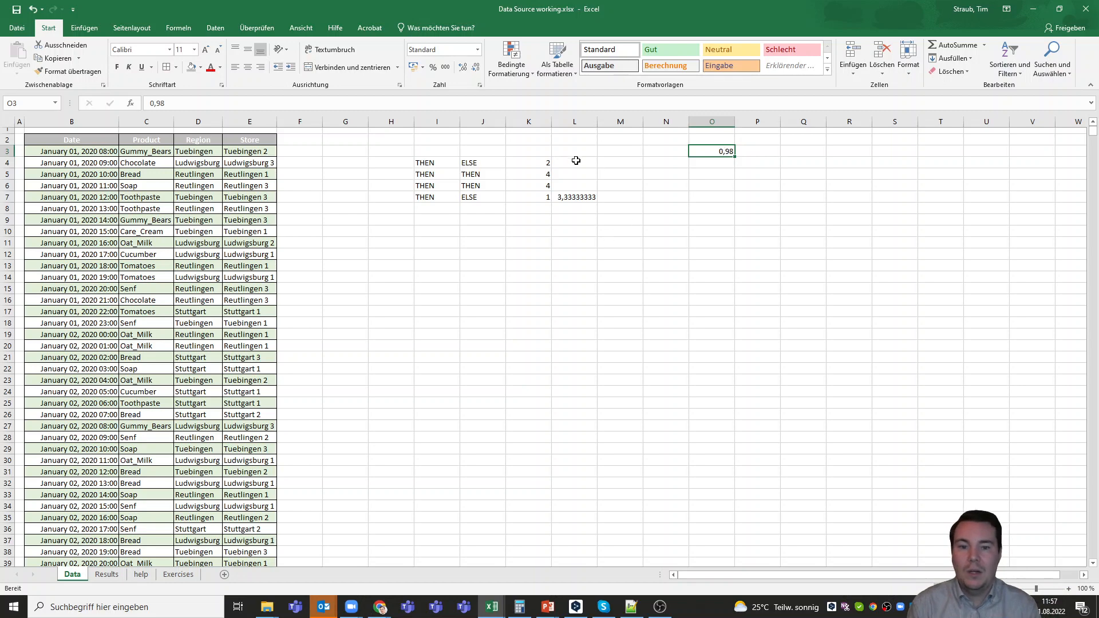
Clear the contents of cells L4:L7
drag(558, 163, 571, 200)
key(Delete)
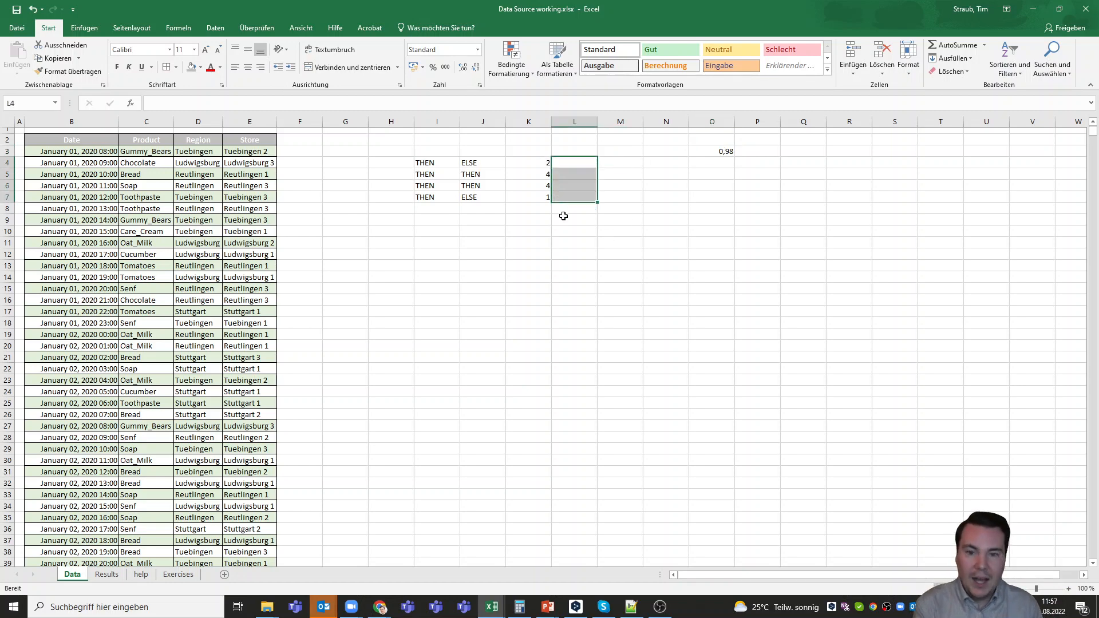
click(587, 199)
Add the column headings Dollar in K3 and Euro in L3
click(544, 163)
click(540, 150)
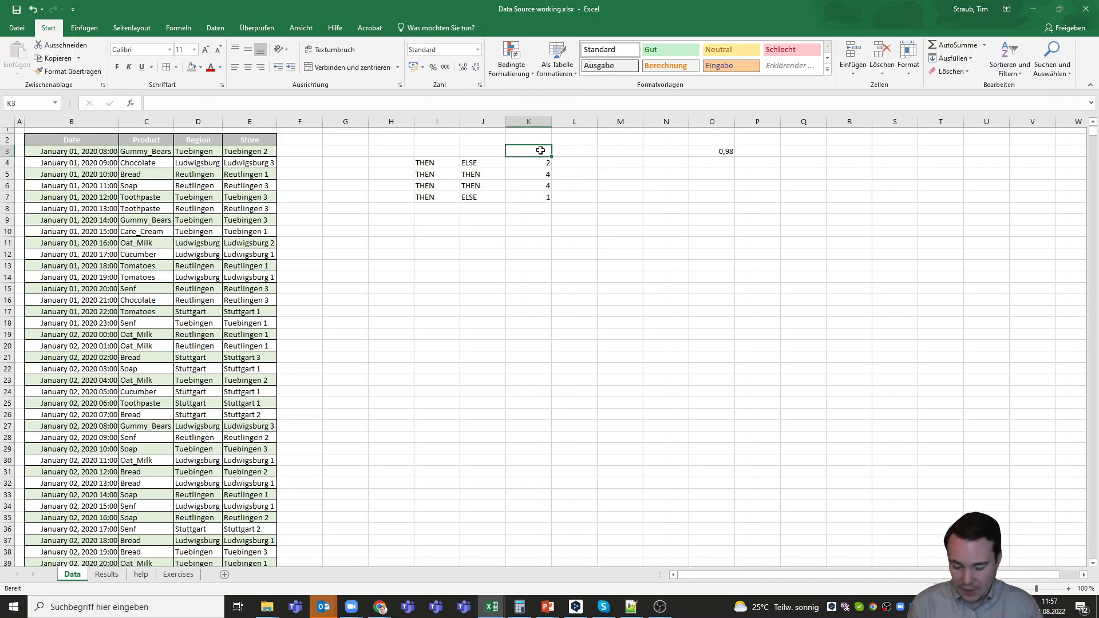
text(Dollar)
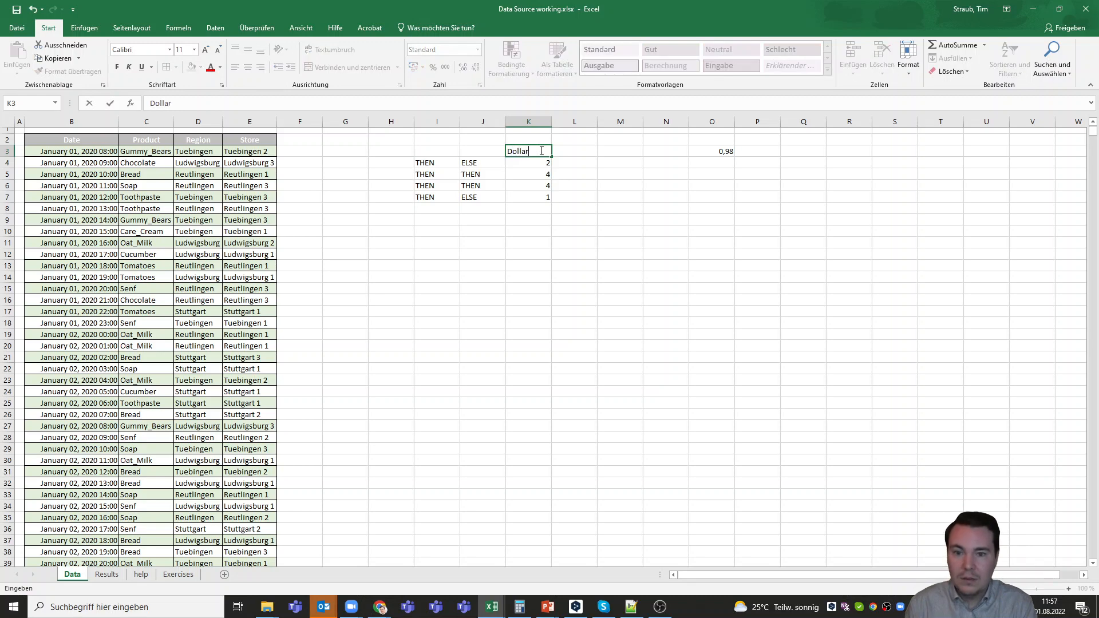
key(Tab)
text(Eur)
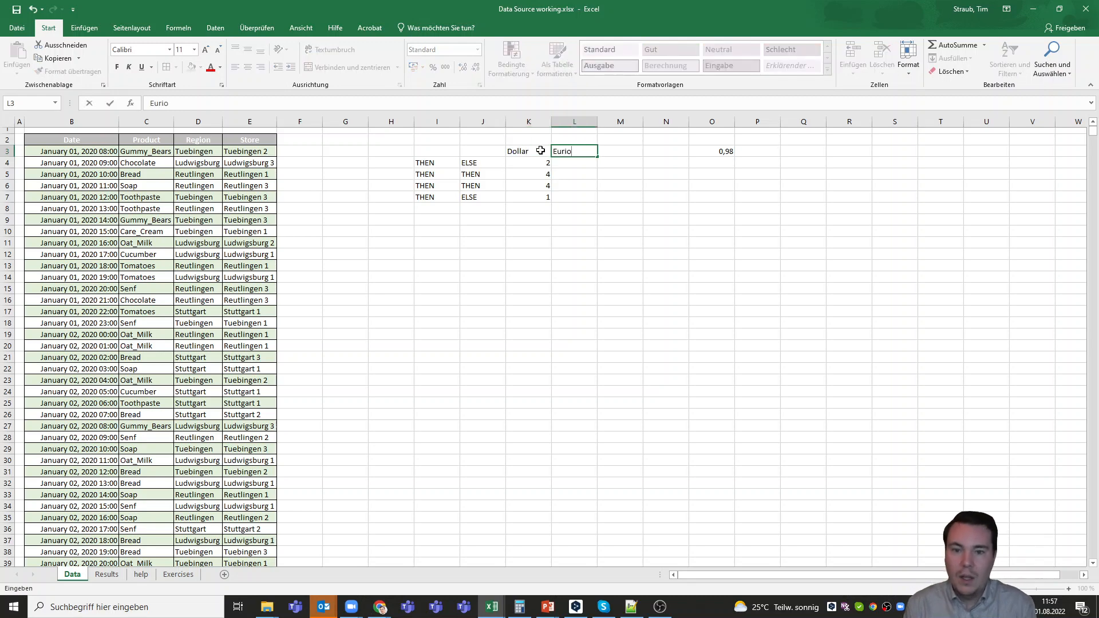
key(Down)
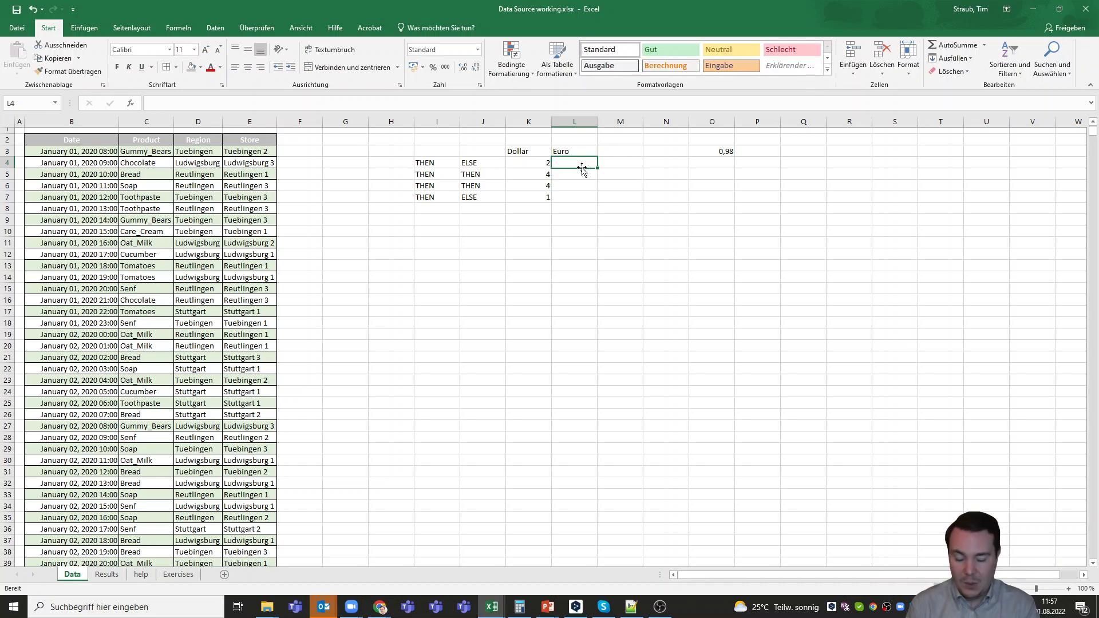
Enter the formula =K4*O3 in L4 to convert the dollar amount to euros
text(=)
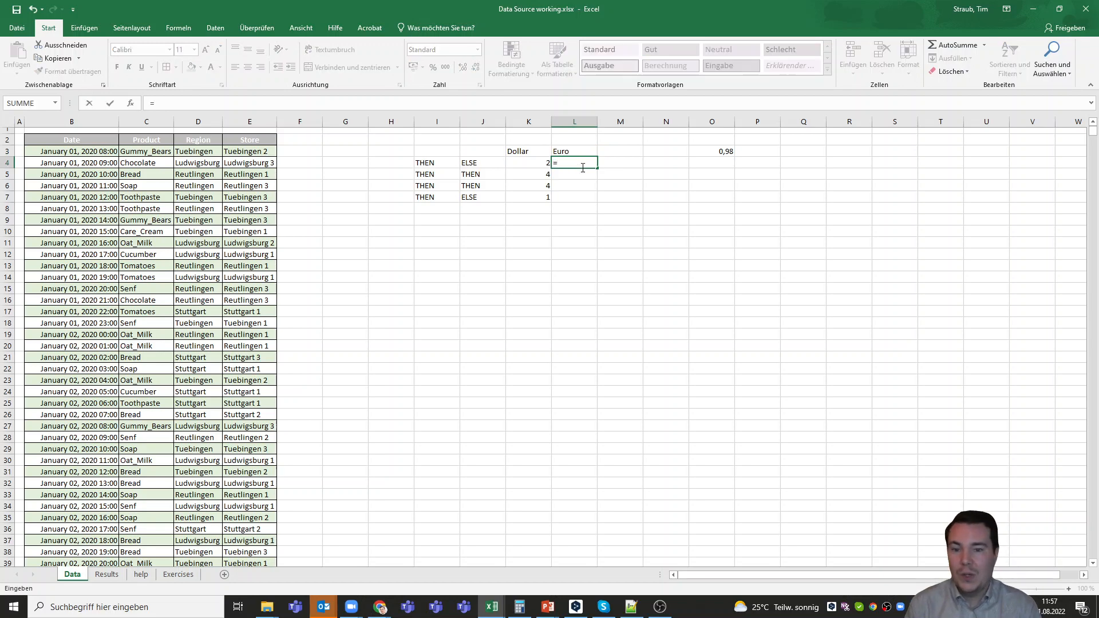
click(538, 163)
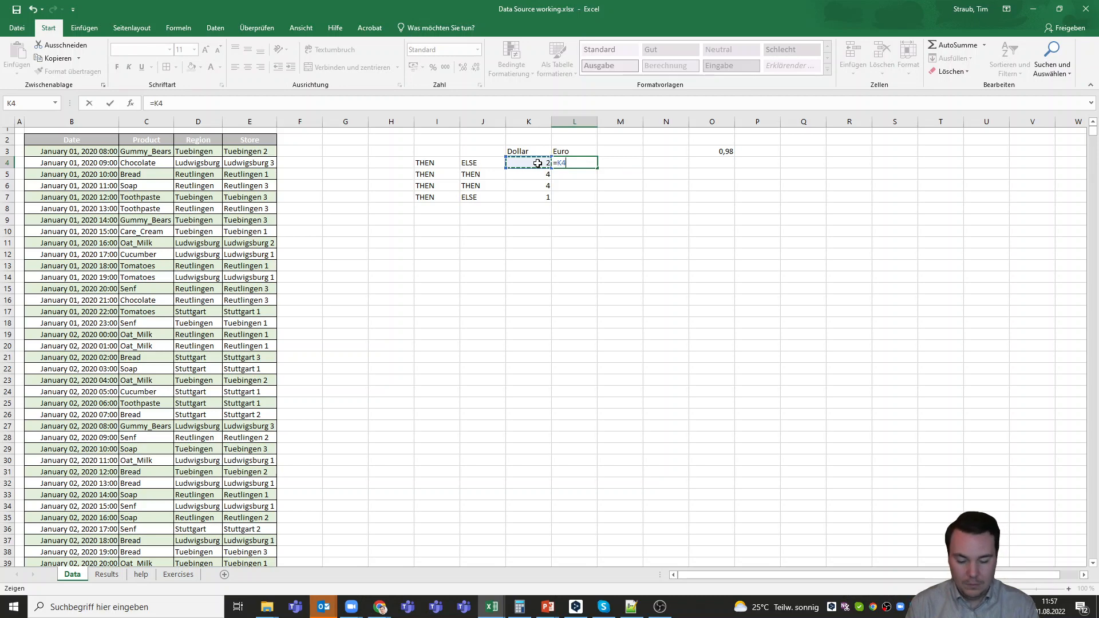
text(*)
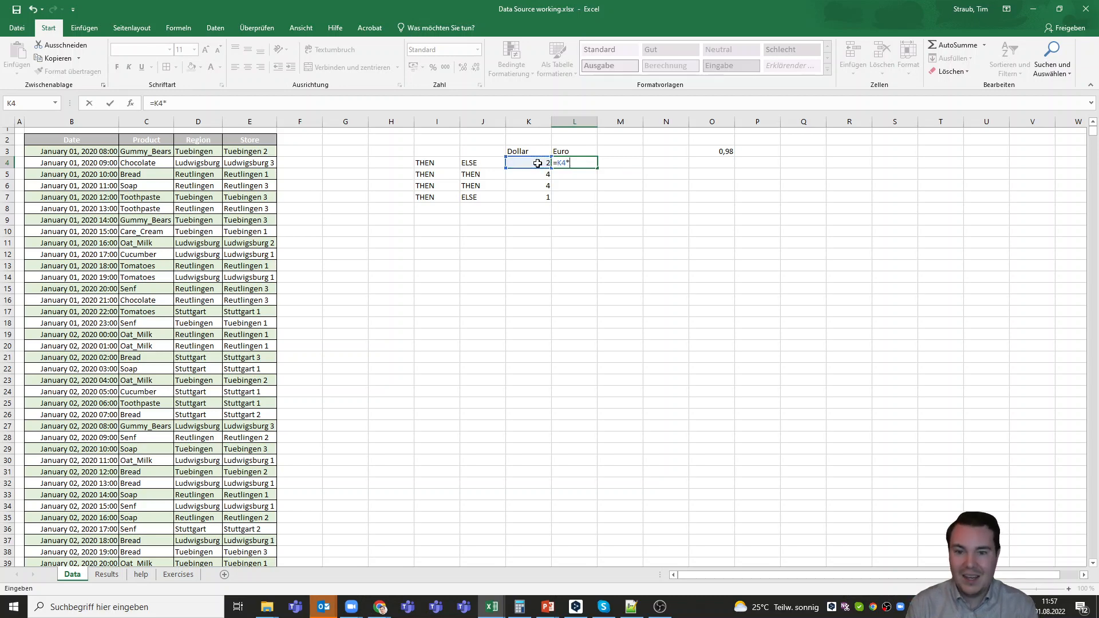
click(722, 150)
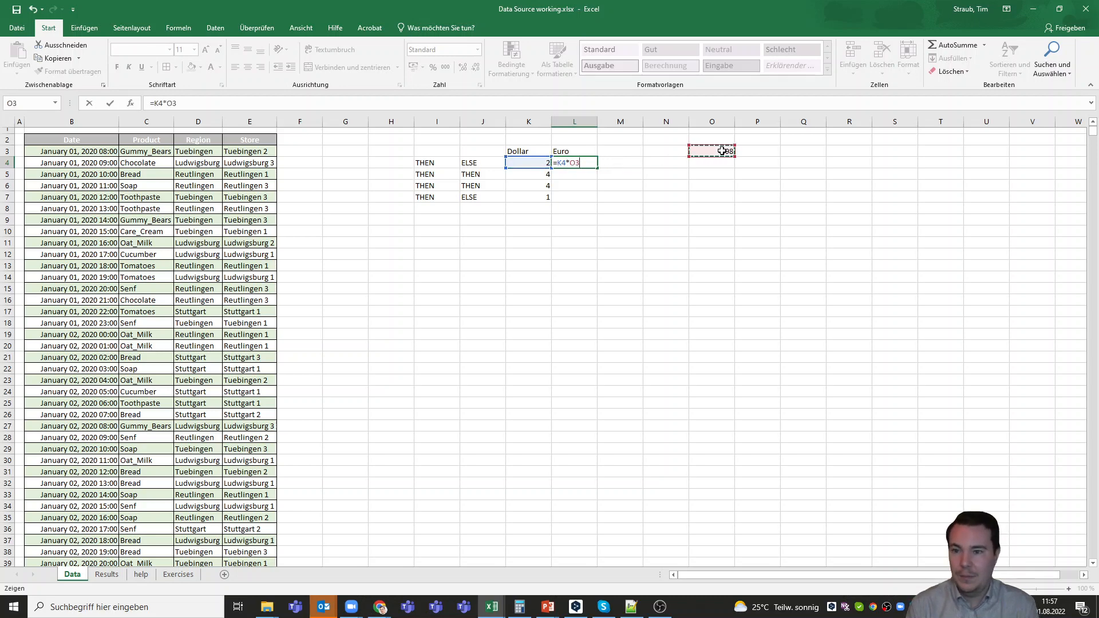
key(Return)
Fill the conversion formula from L4 down to L7 and check which rate cell L5 refers to
click(579, 163)
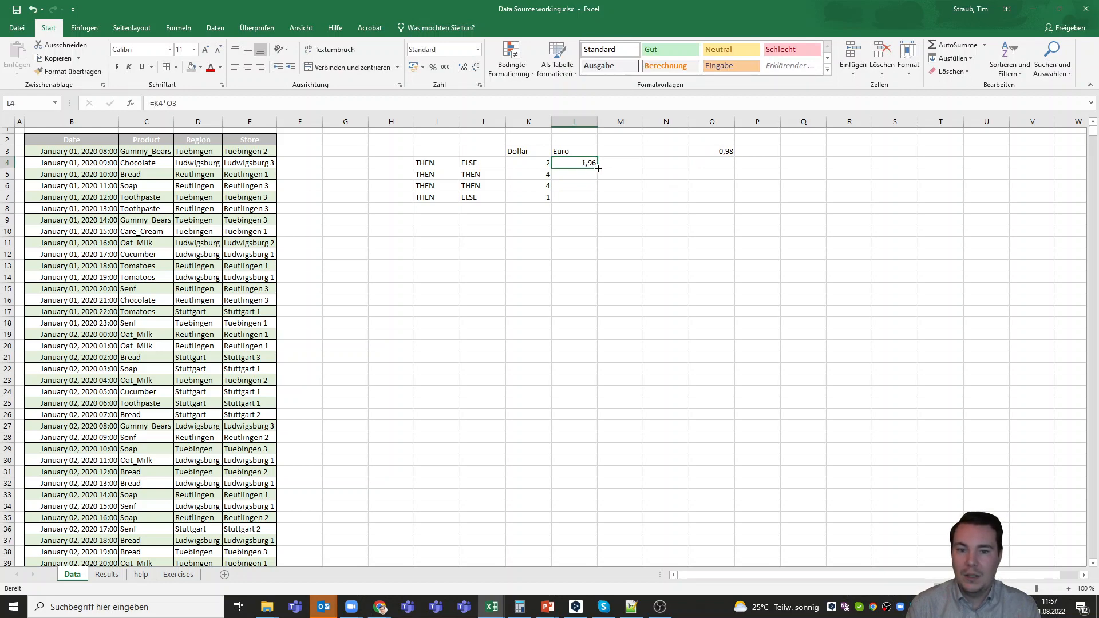
drag(598, 168, 599, 202)
click(583, 170)
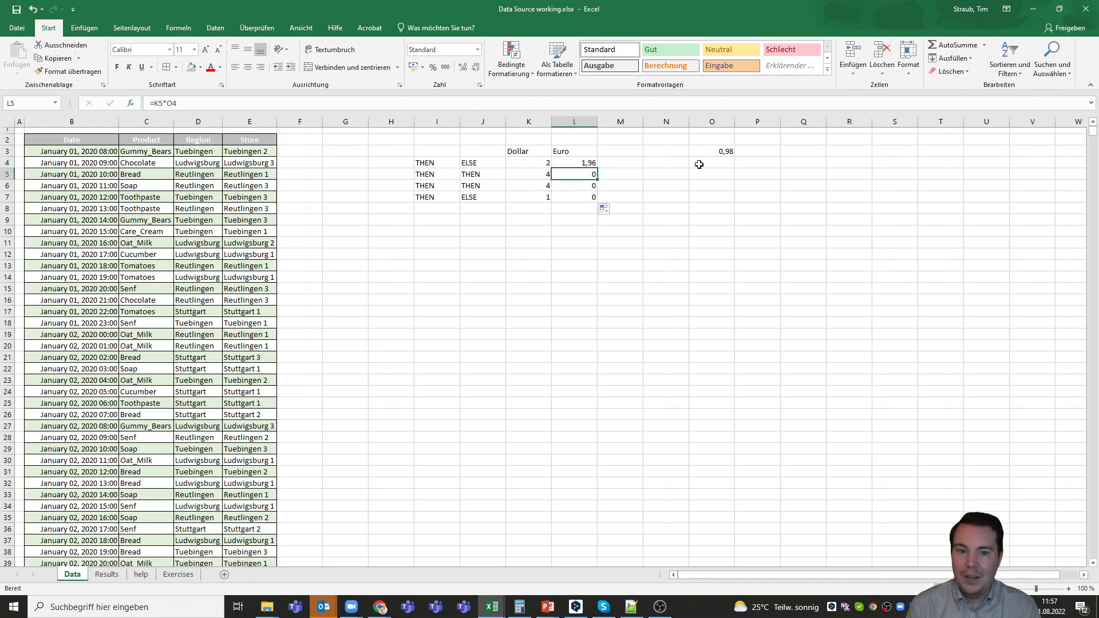
click(709, 165)
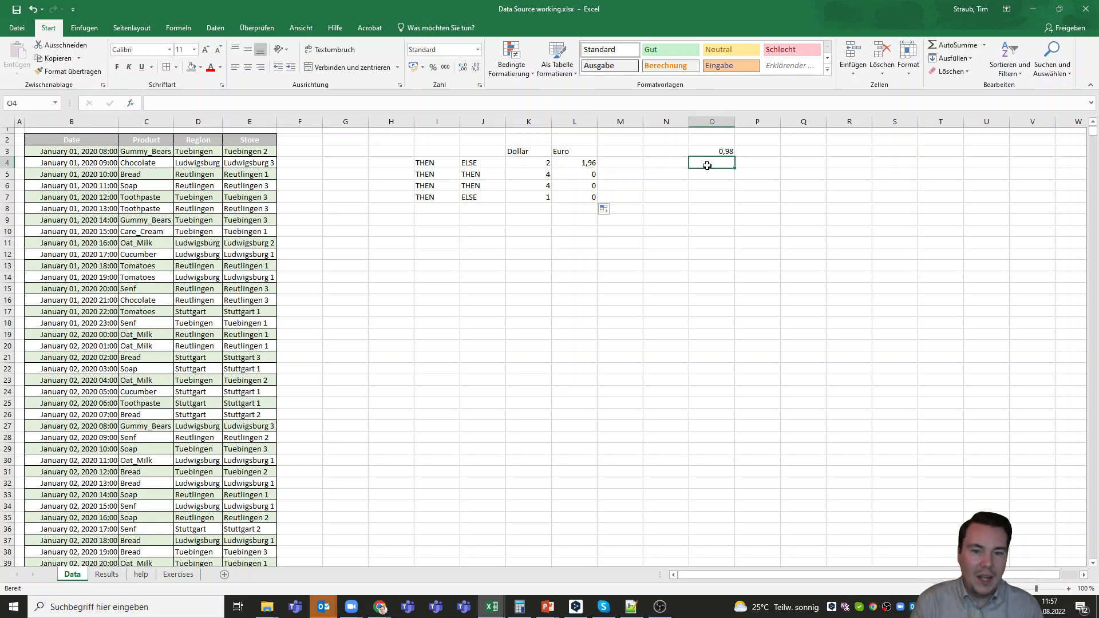
Change the rate reference in the formula in L4 to an absolute reference so it reads =K4*$O$3
click(587, 176)
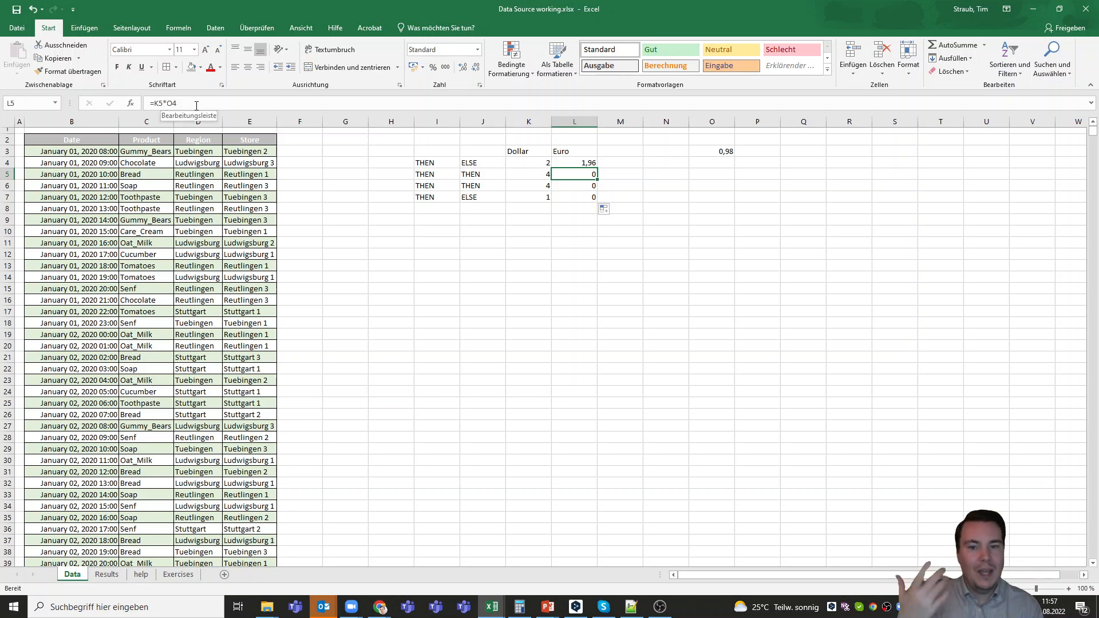
click(578, 162)
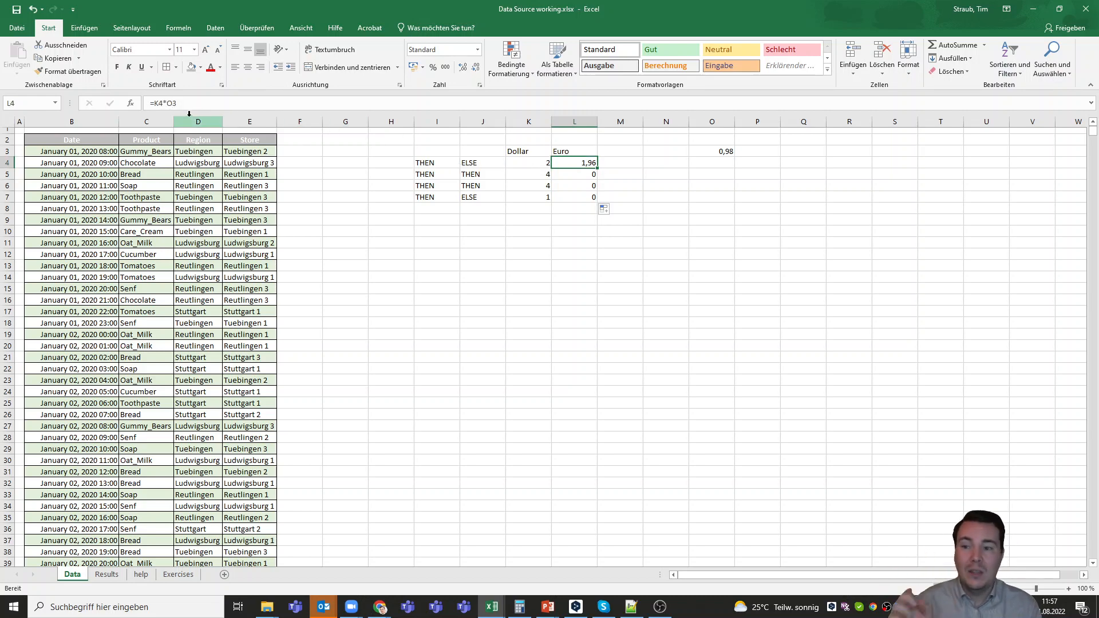
click(166, 105)
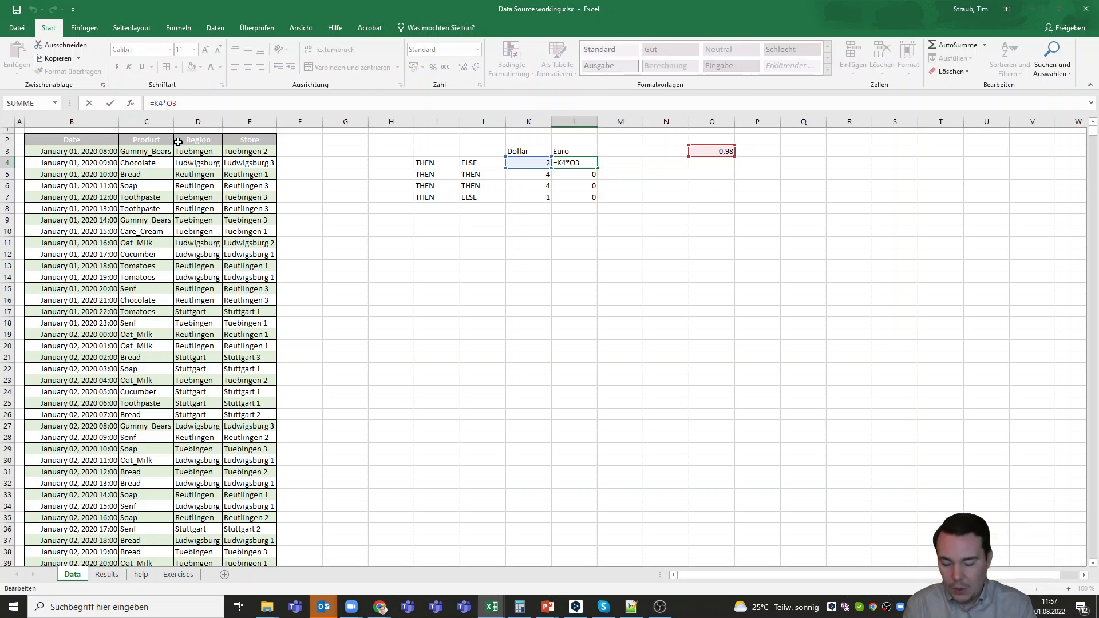
text($)
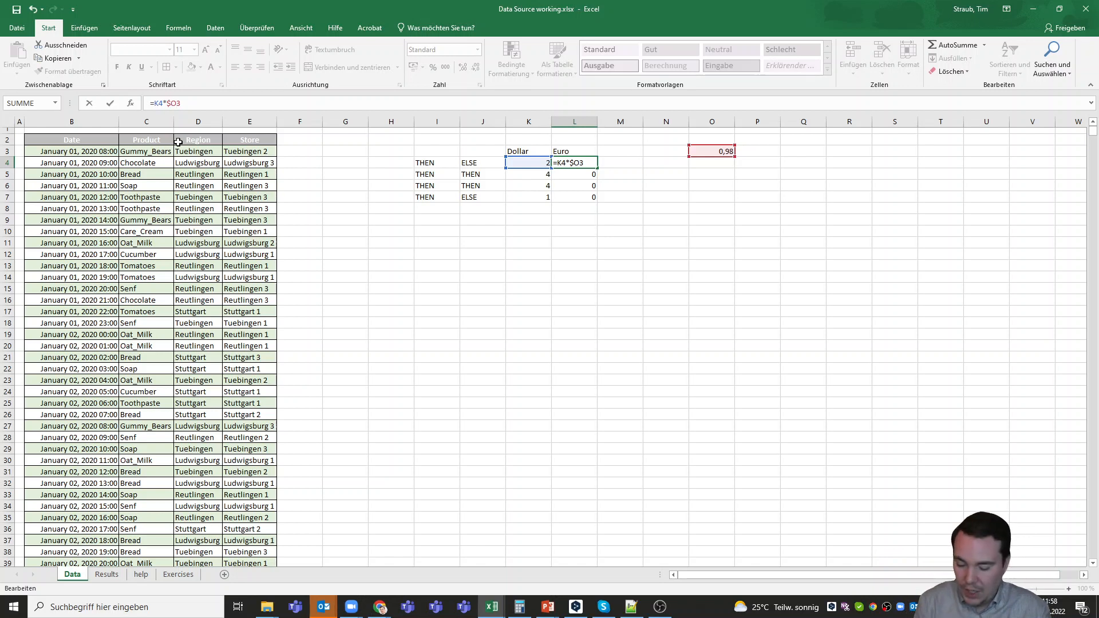
text($)
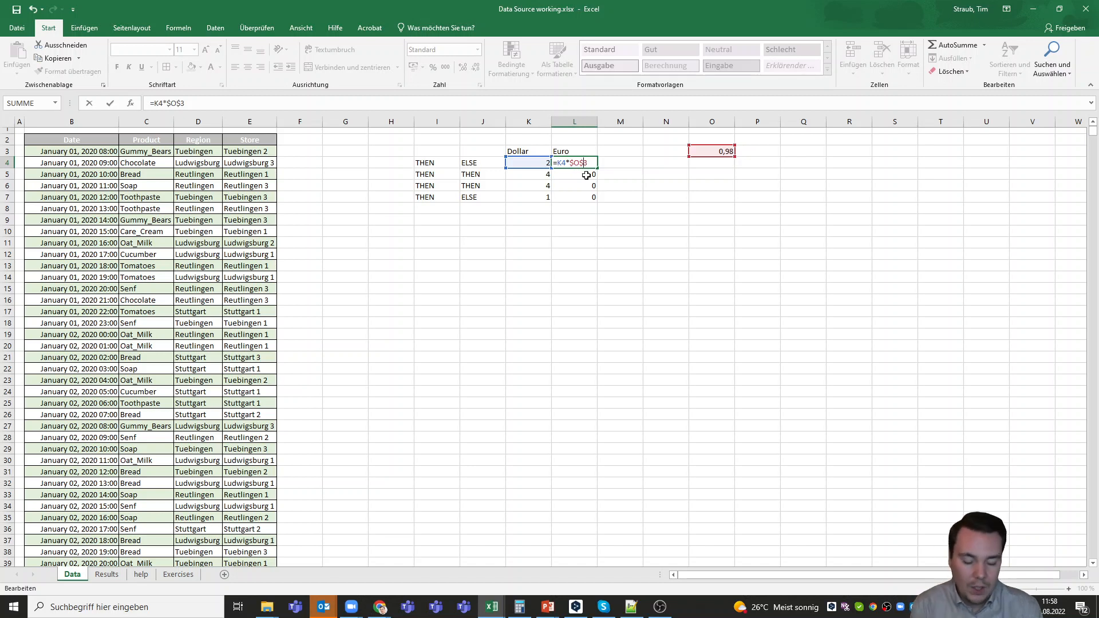
key(BackSpace)
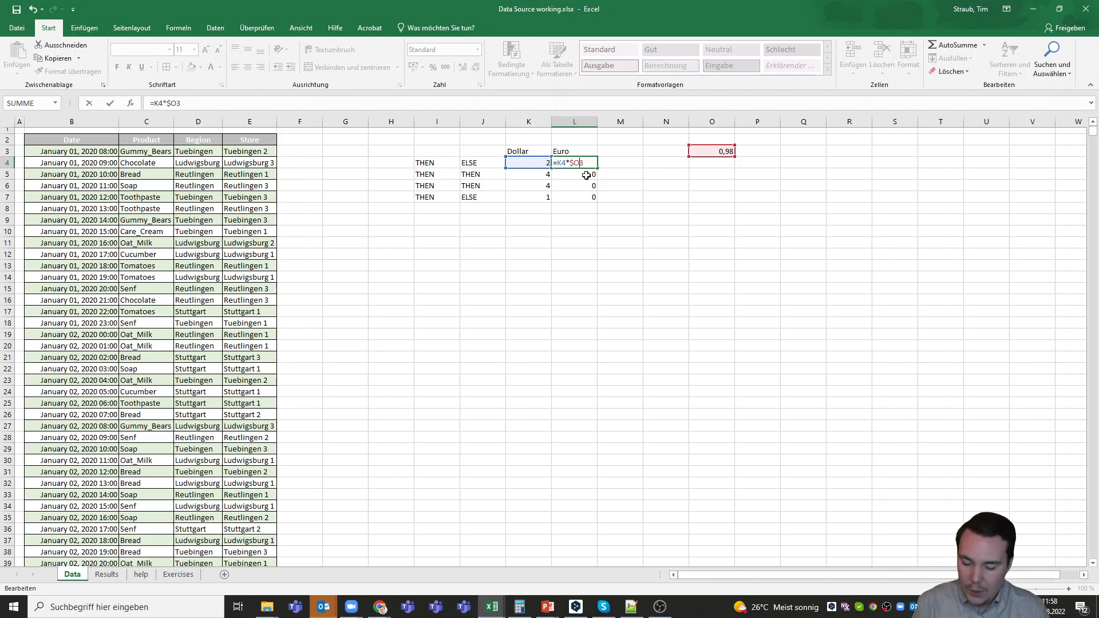
text($)
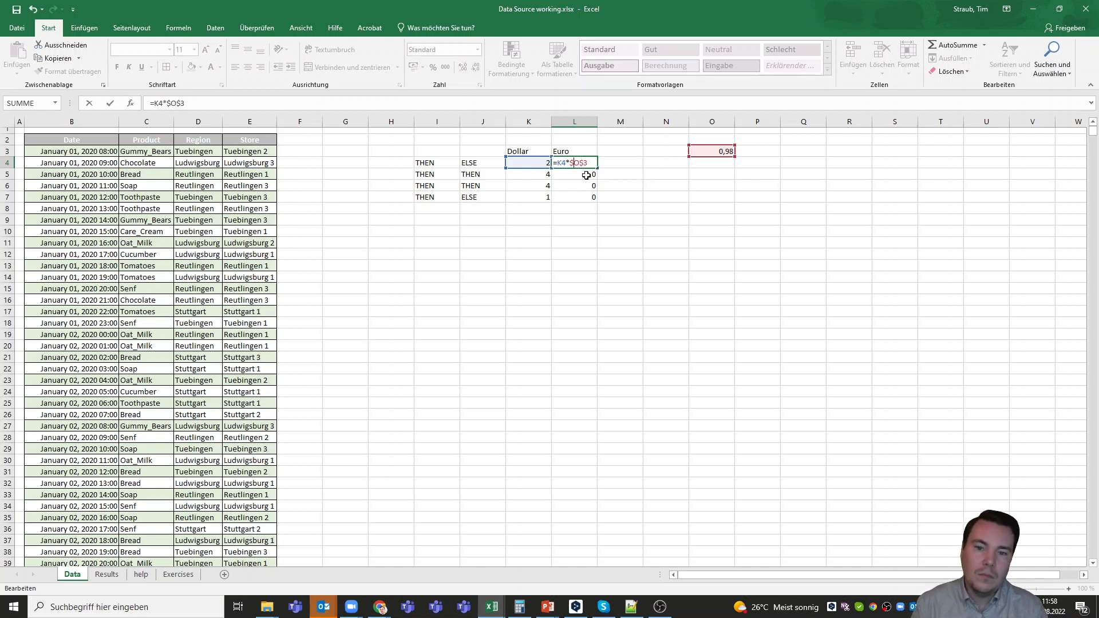
key(Left)
key(Left)
key(BackSpace)
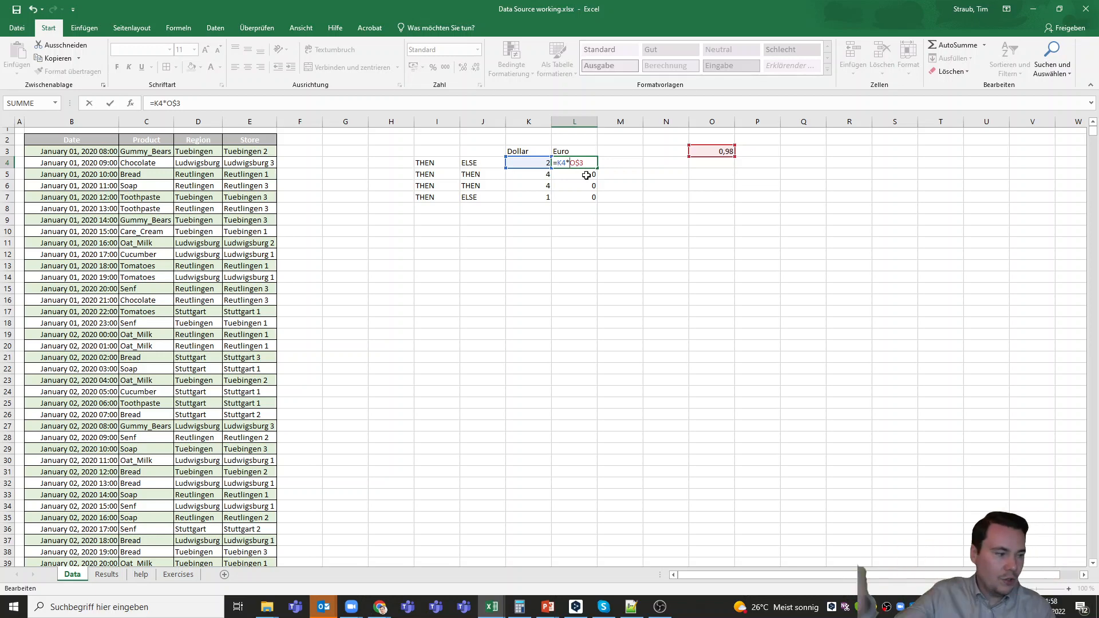
text($)
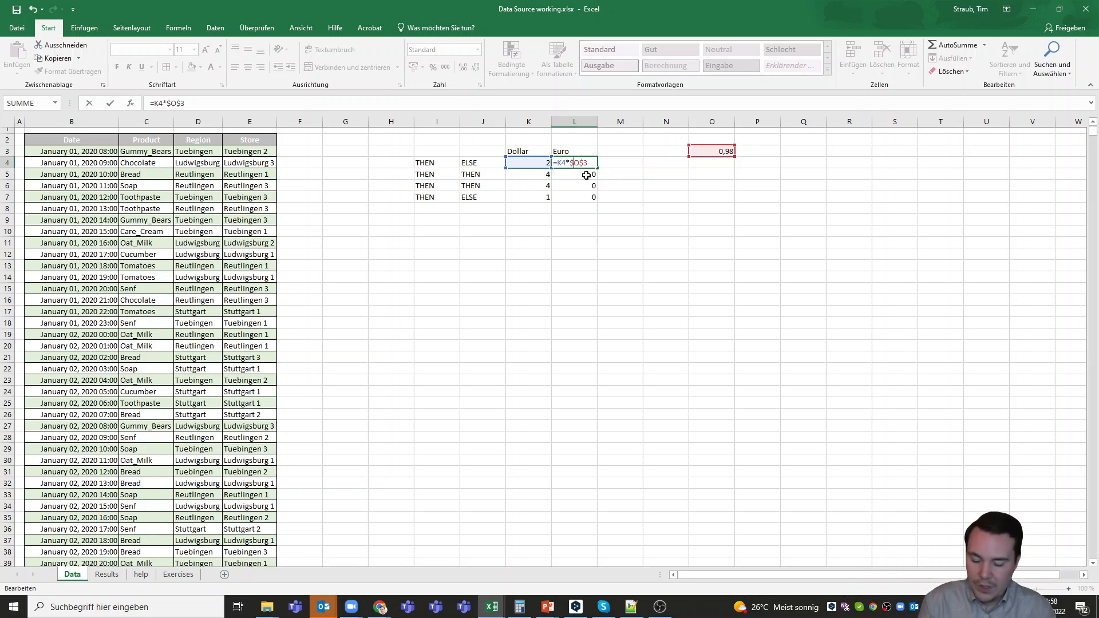
key(Return)
Fill the formula from L4 down to L7 and check the cell references in each copied formula
click(589, 164)
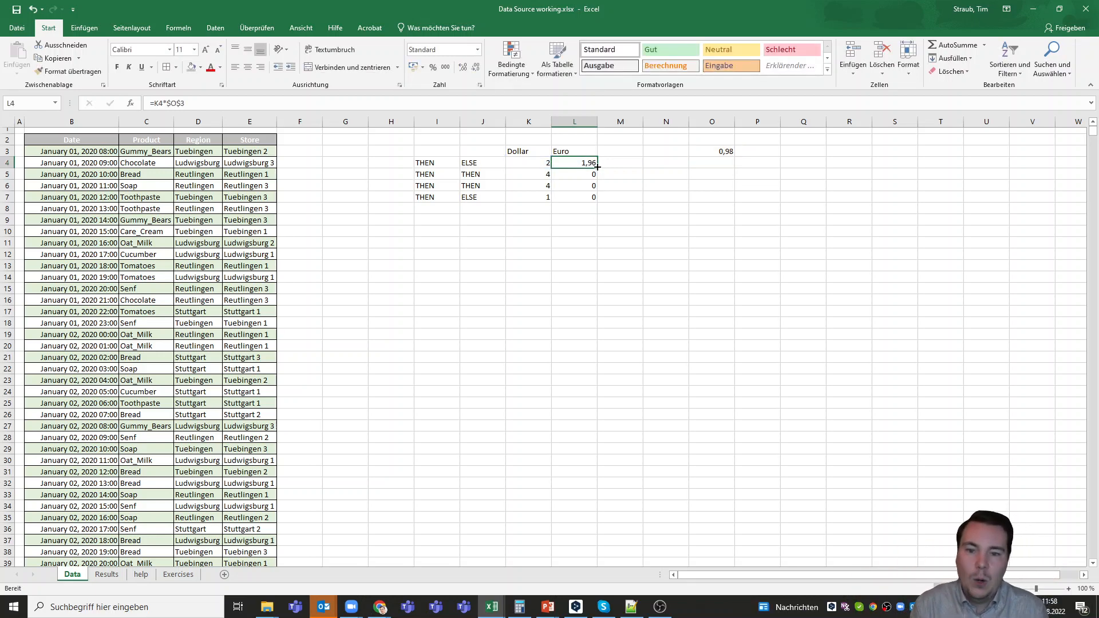
double_click(597, 168)
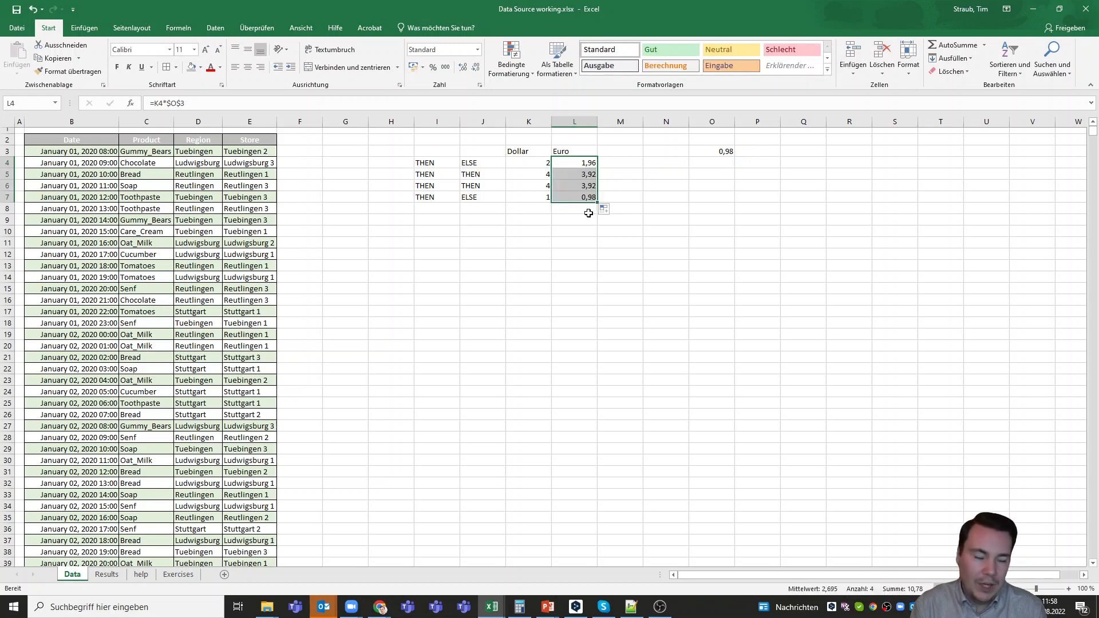
click(588, 177)
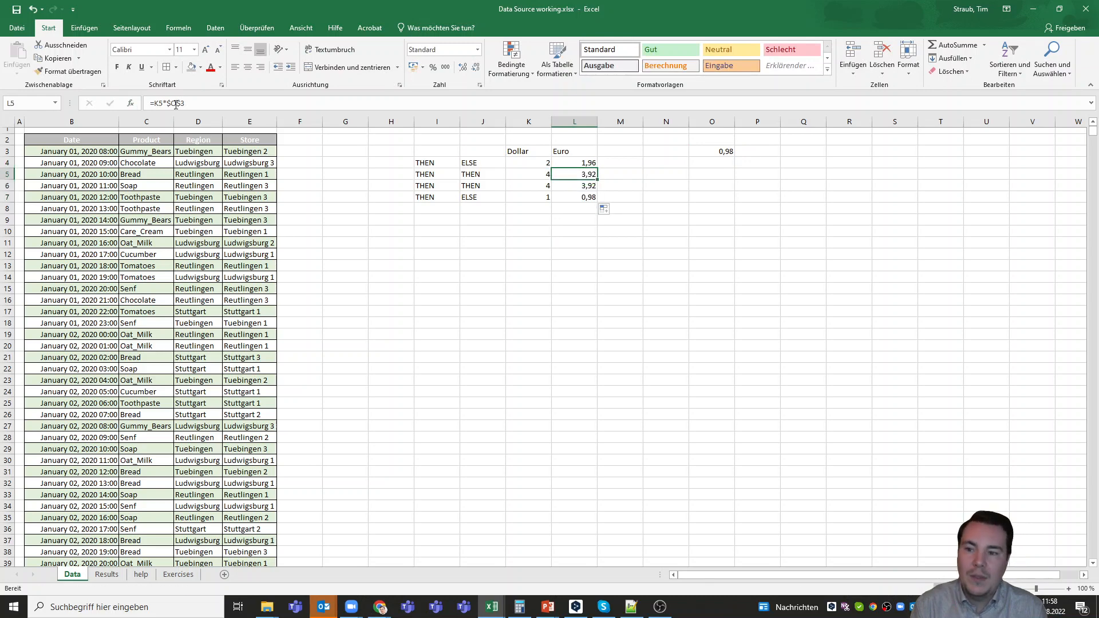
click(576, 187)
click(581, 200)
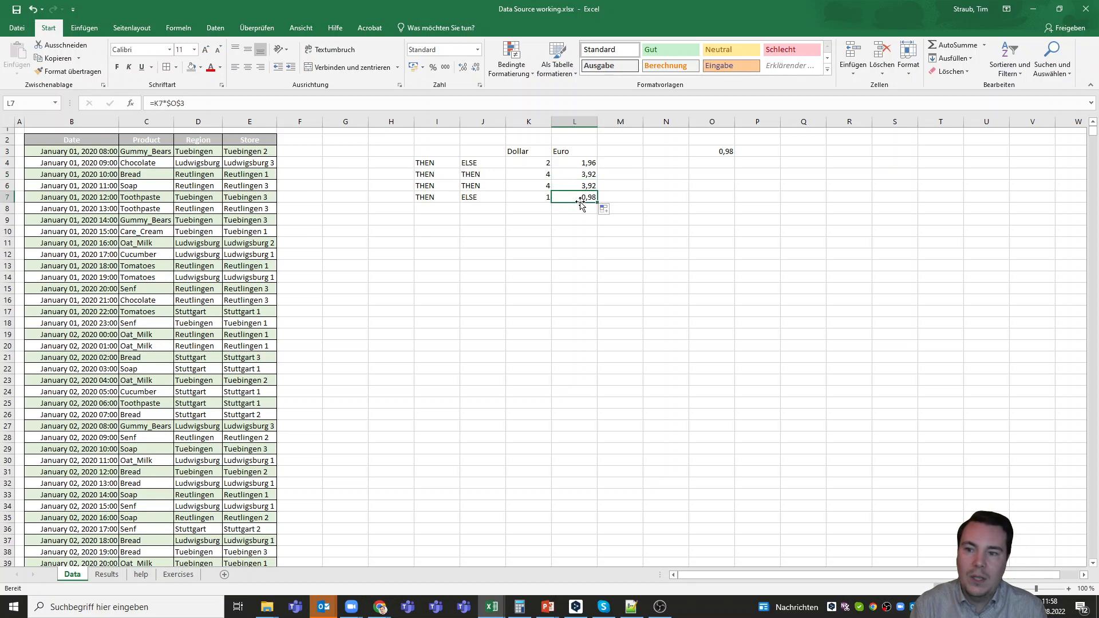
click(575, 165)
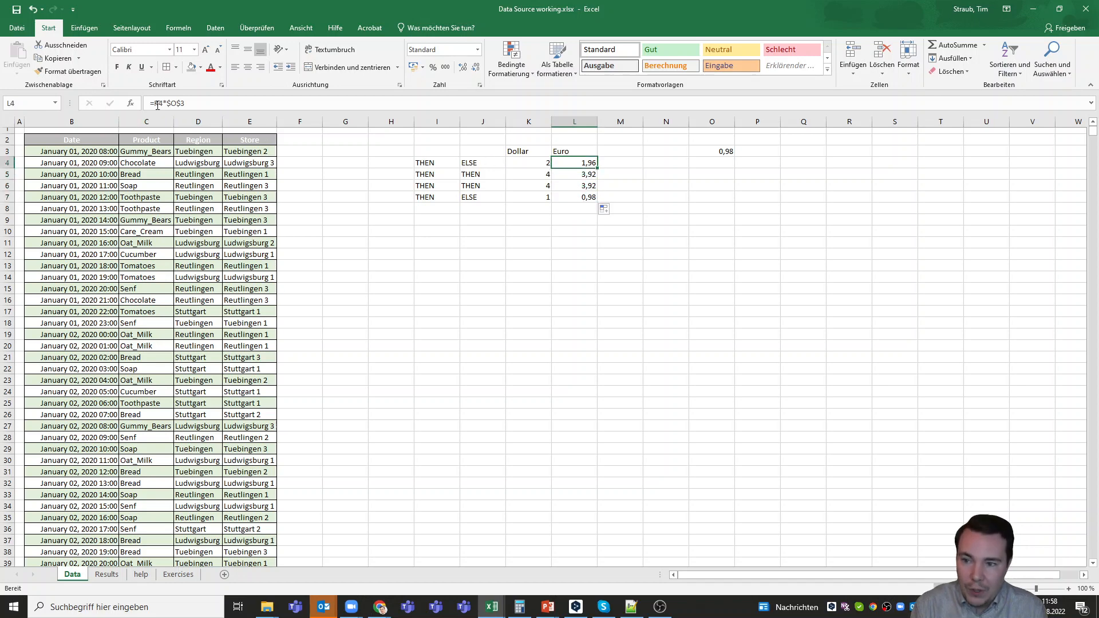
click(568, 176)
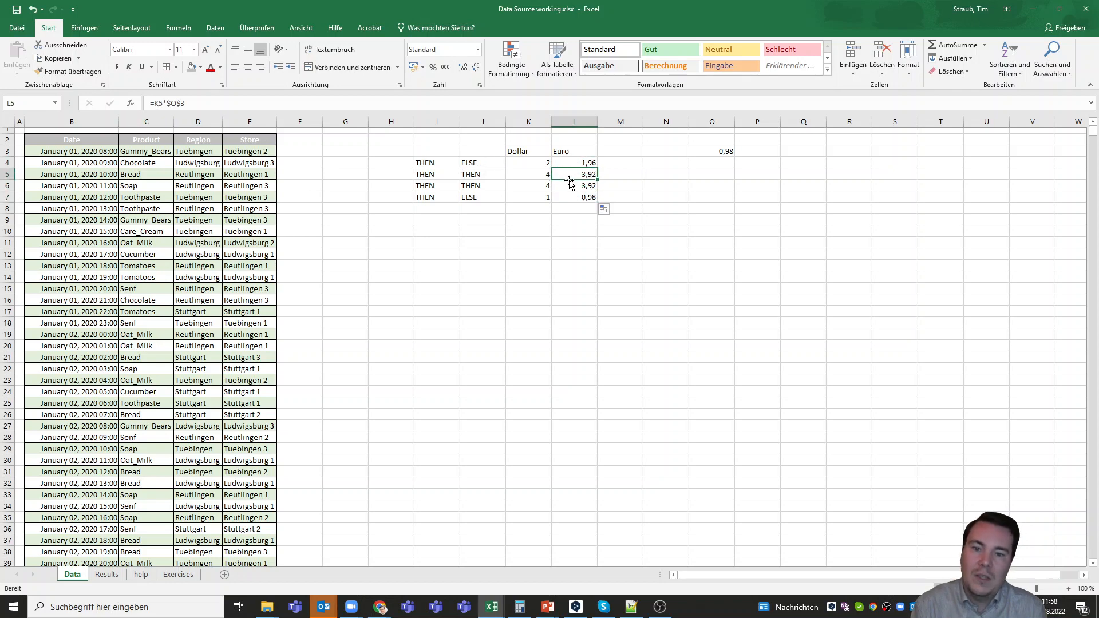
click(570, 187)
click(572, 195)
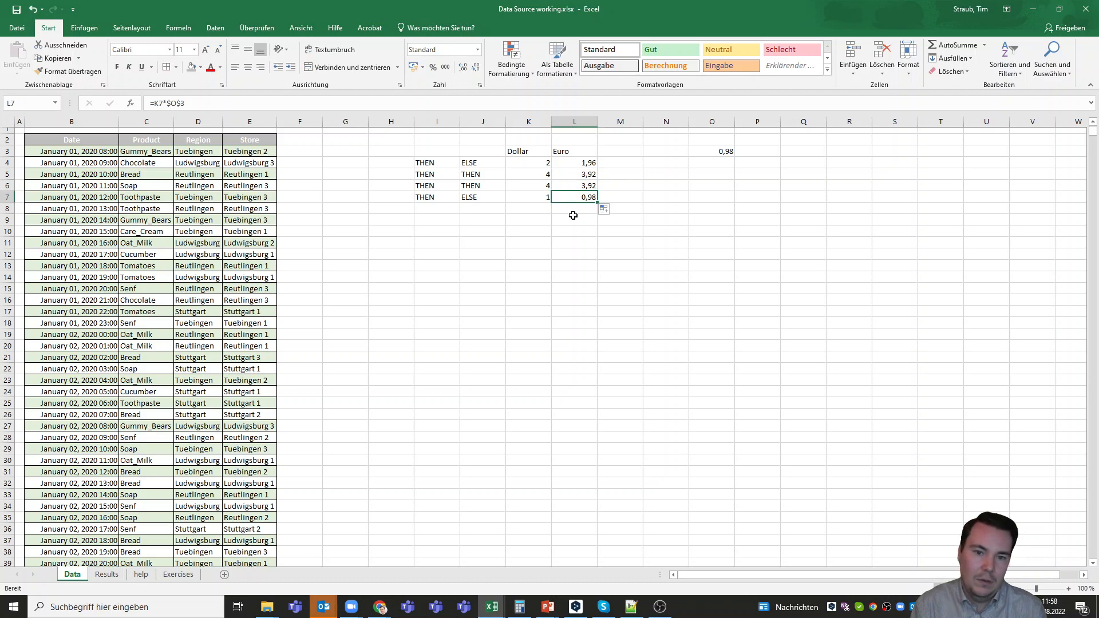
Inspect the WENN formula in J4 and its K4 reference, leaving the formula as it is
click(469, 164)
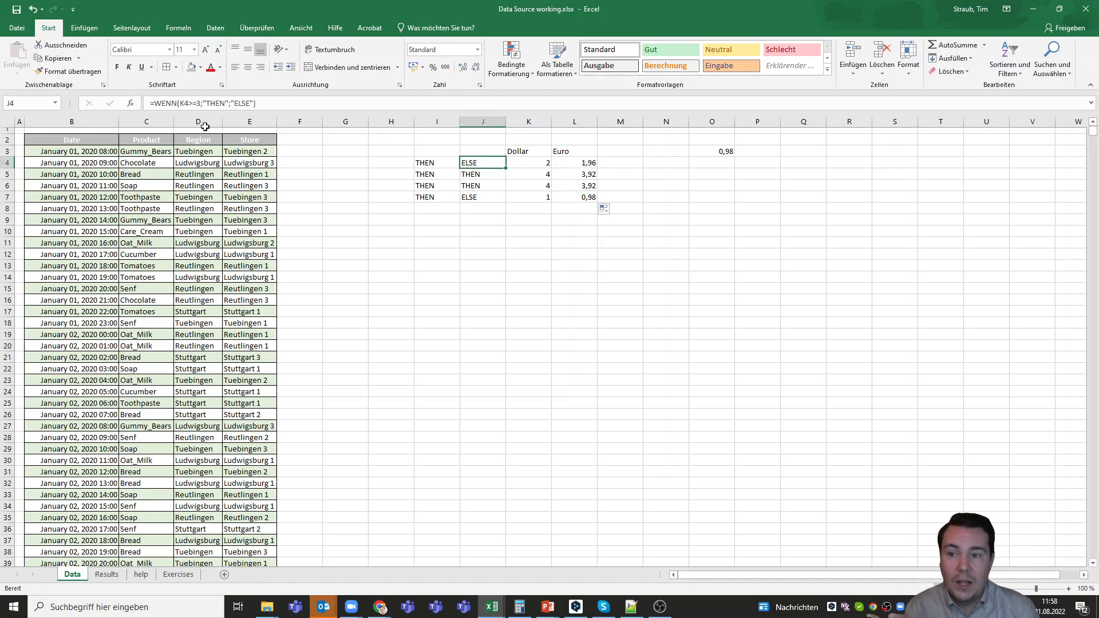
click(182, 106)
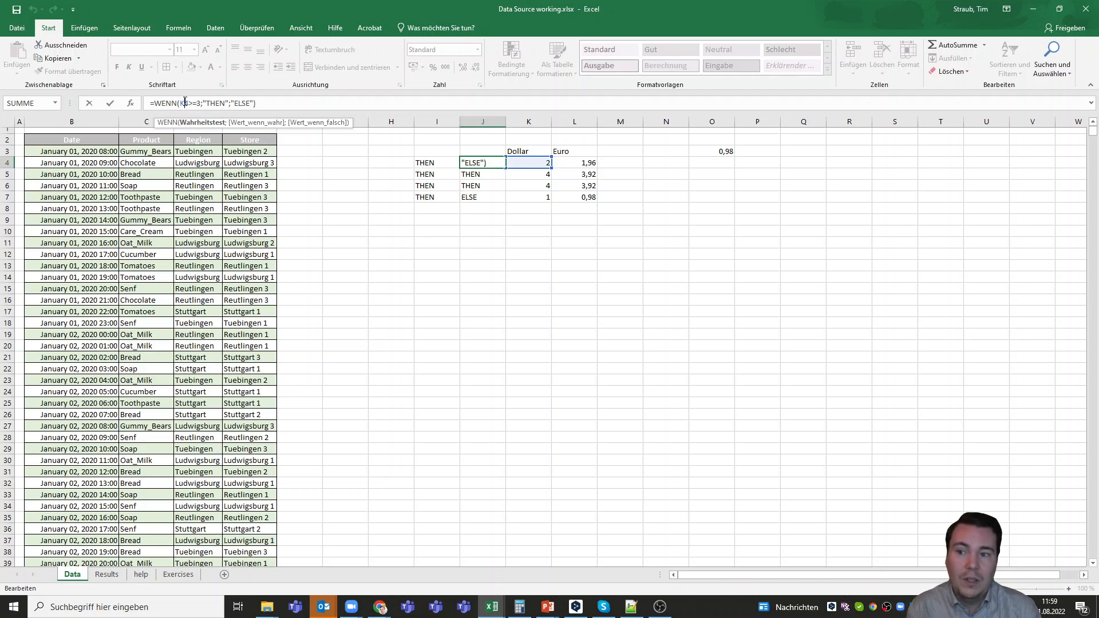
click(572, 231)
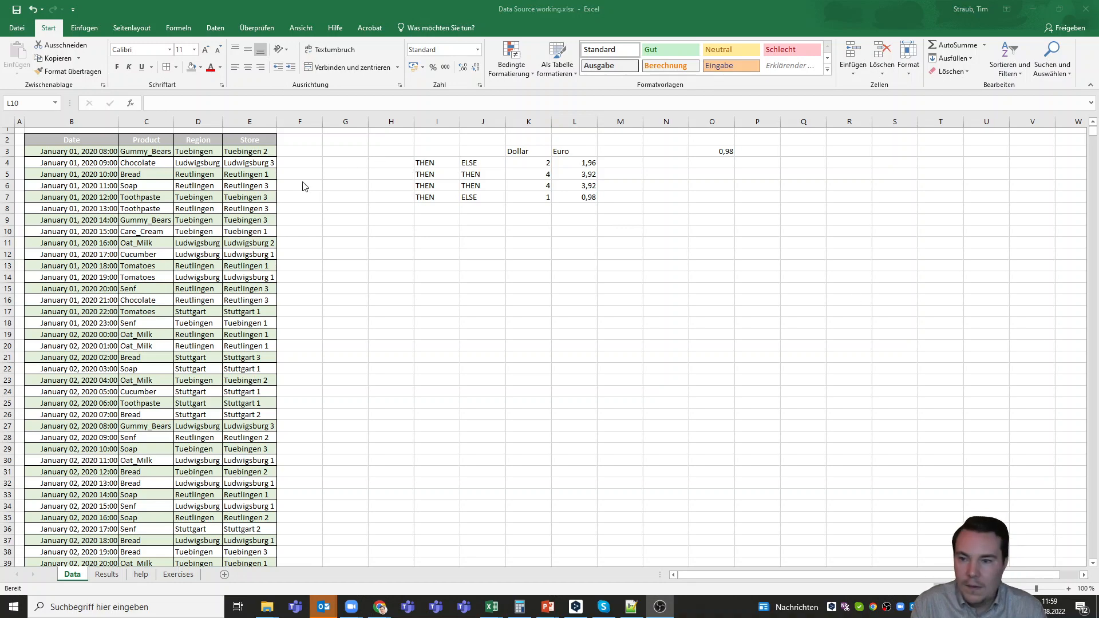
Format the entire data range, from the Date to Store headers through the last record, with the first green Mittel table style
click(81, 134)
click(82, 135)
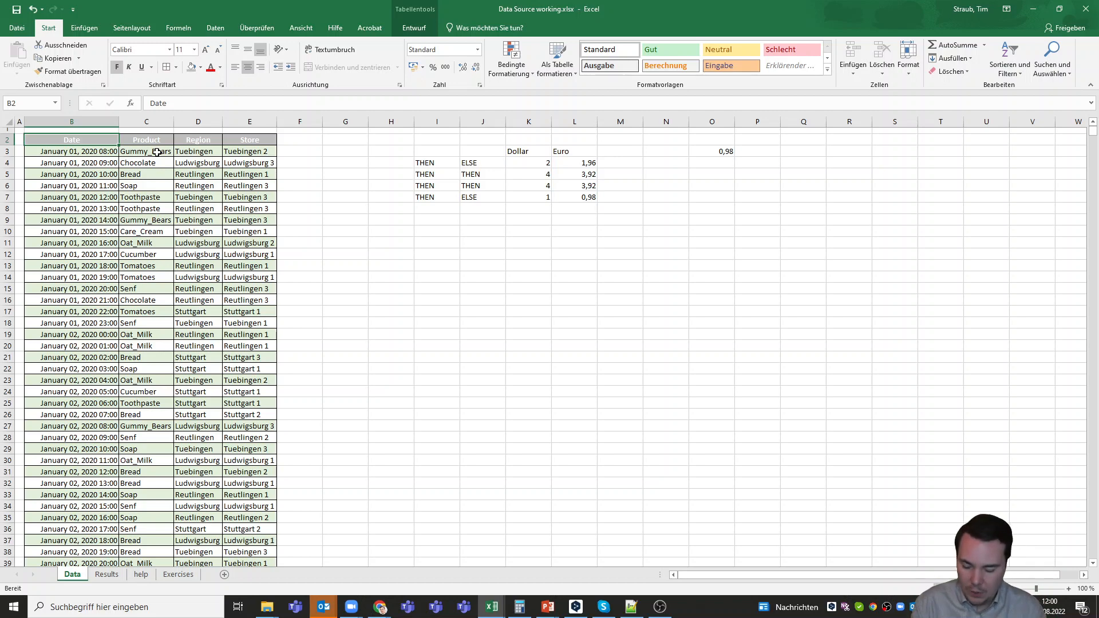
key(ctrl+shift+Right)
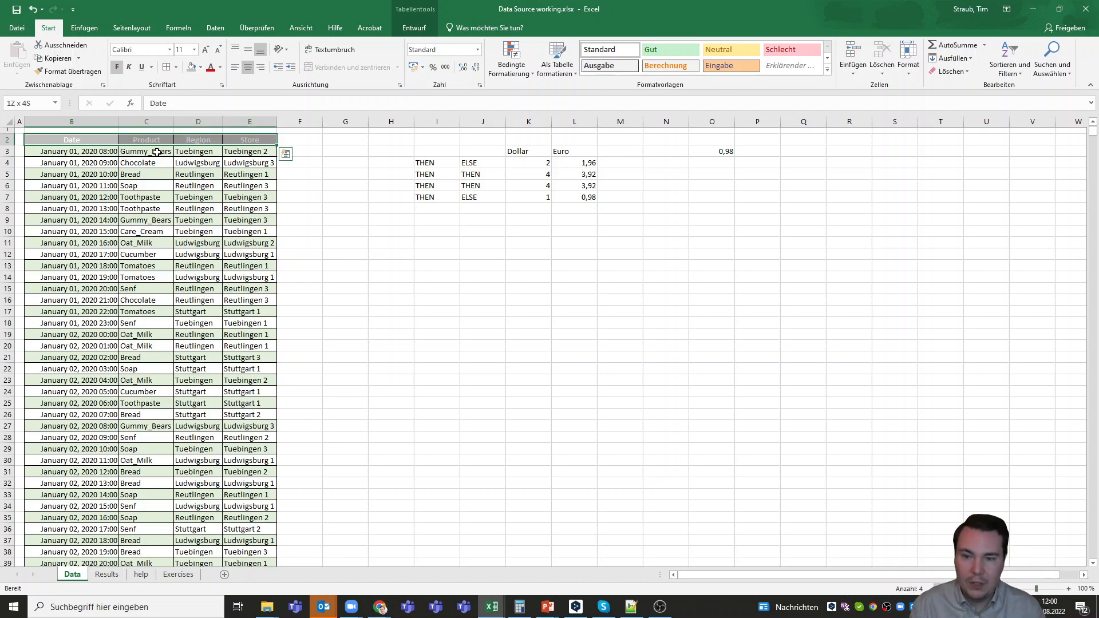
key(ctrl+shift+Down)
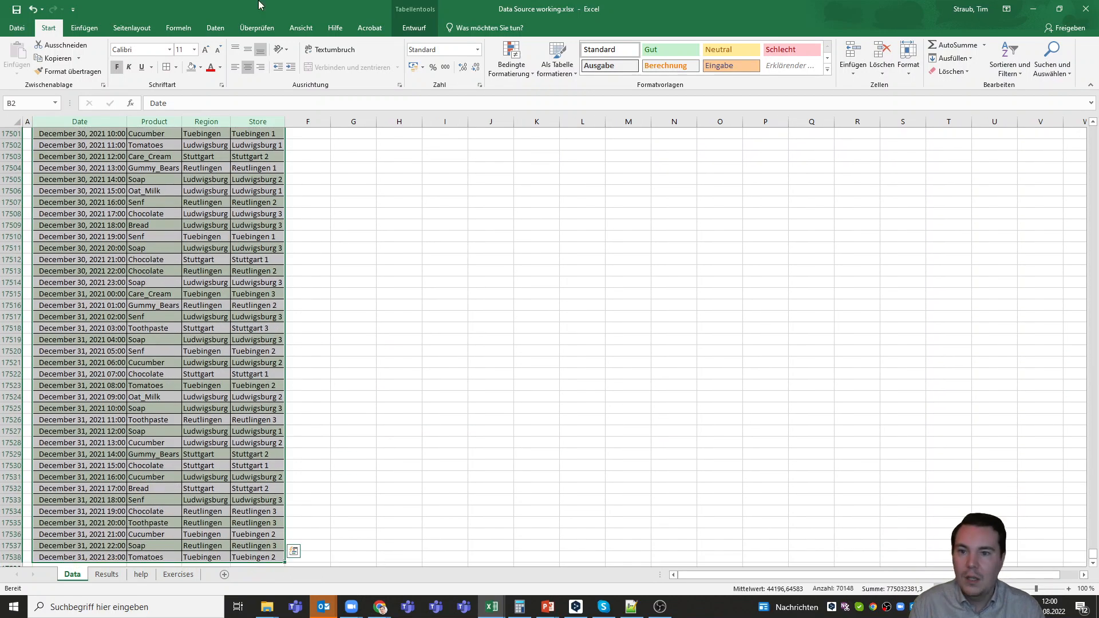
click(568, 71)
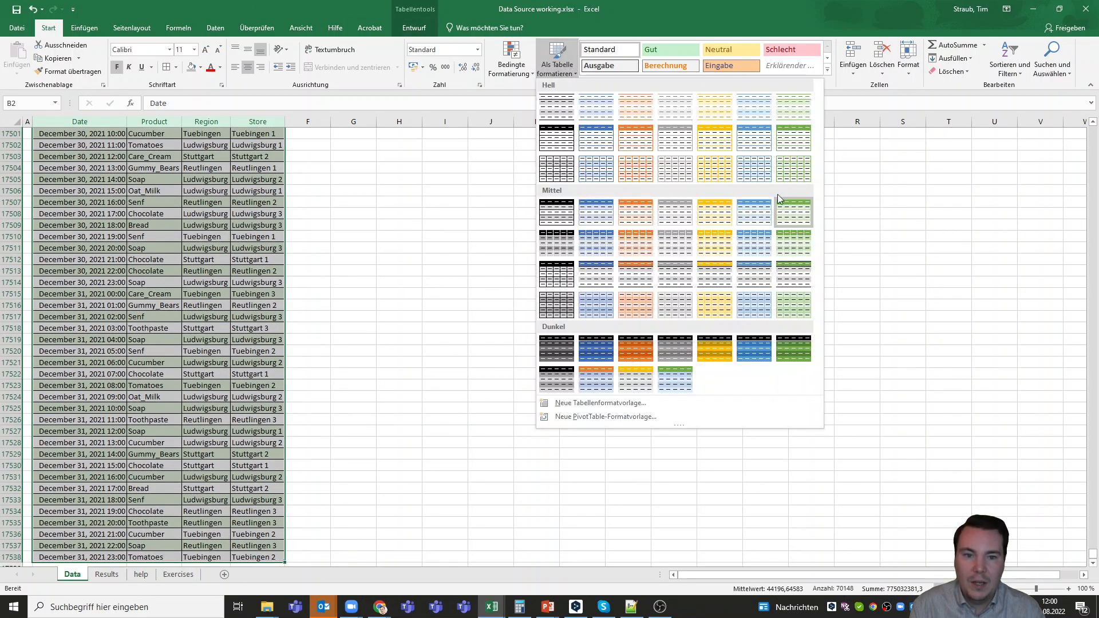
click(799, 217)
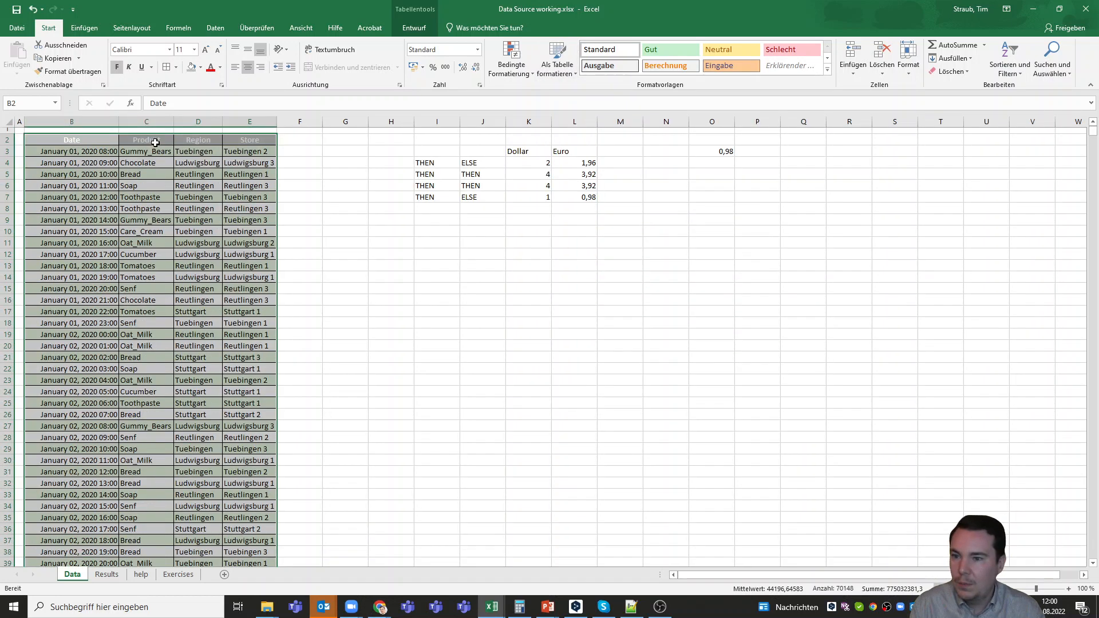
Turn on filtering for the Date, Product, Region and Store columns of the data table
click(216, 29)
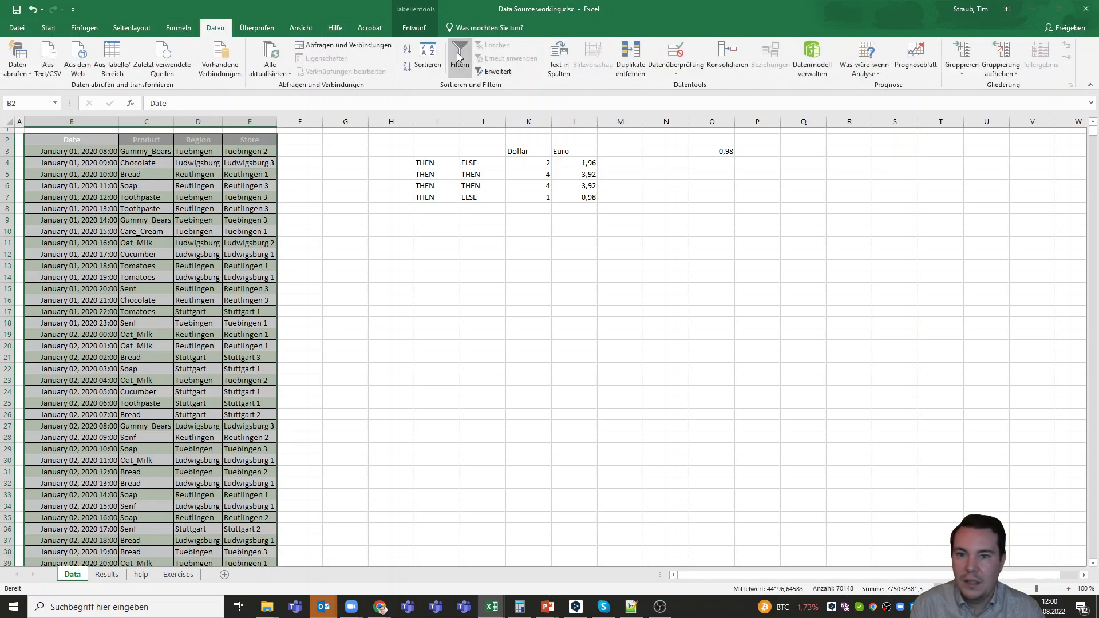
click(459, 57)
click(345, 177)
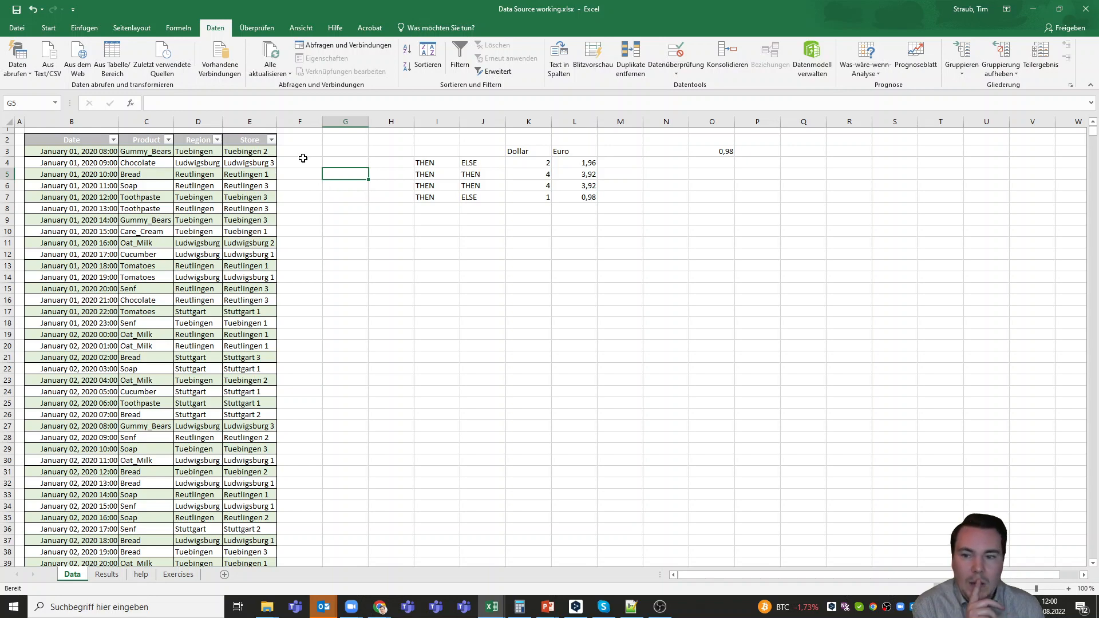
Enter the formula =WENN(1=1;"THEN";"ELSE") in F3, directly beside the table's first record
click(305, 154)
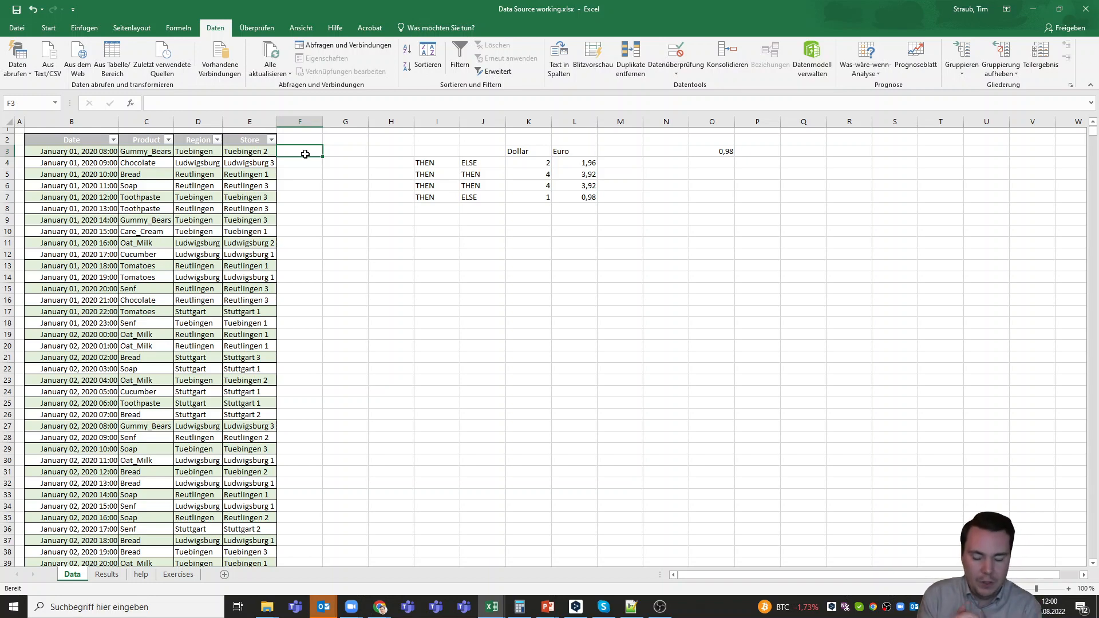
text(=)
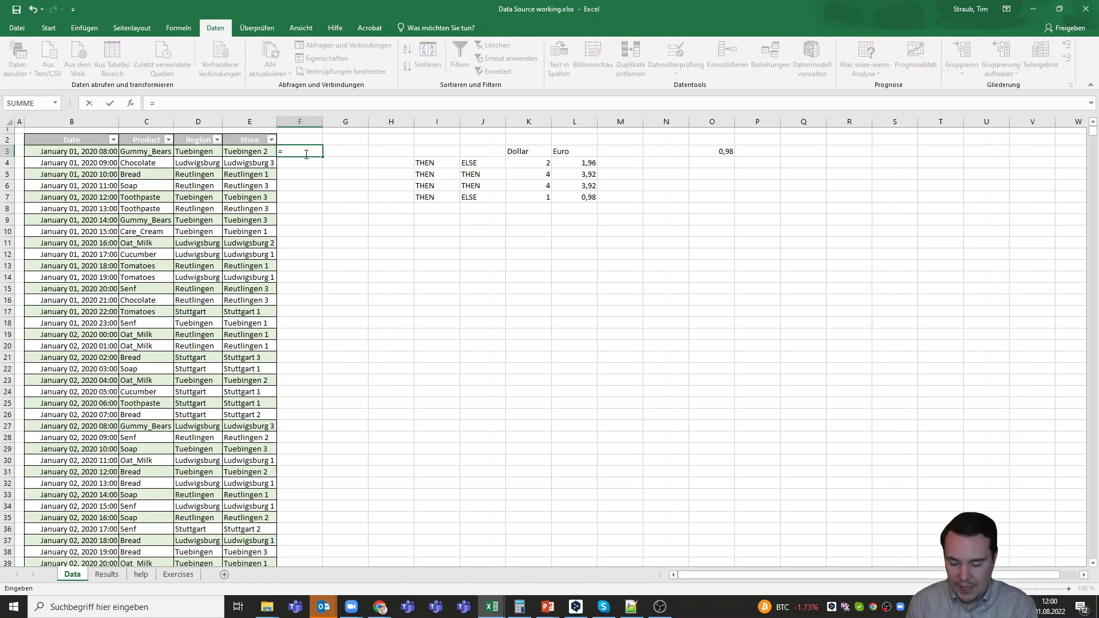
text(WENN)
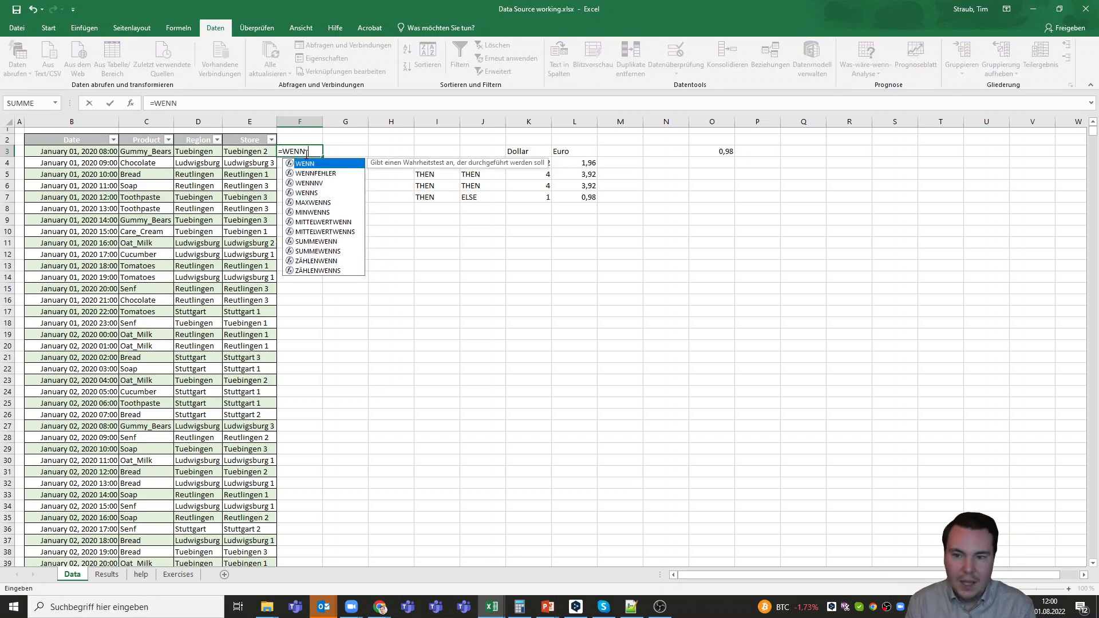
text(()
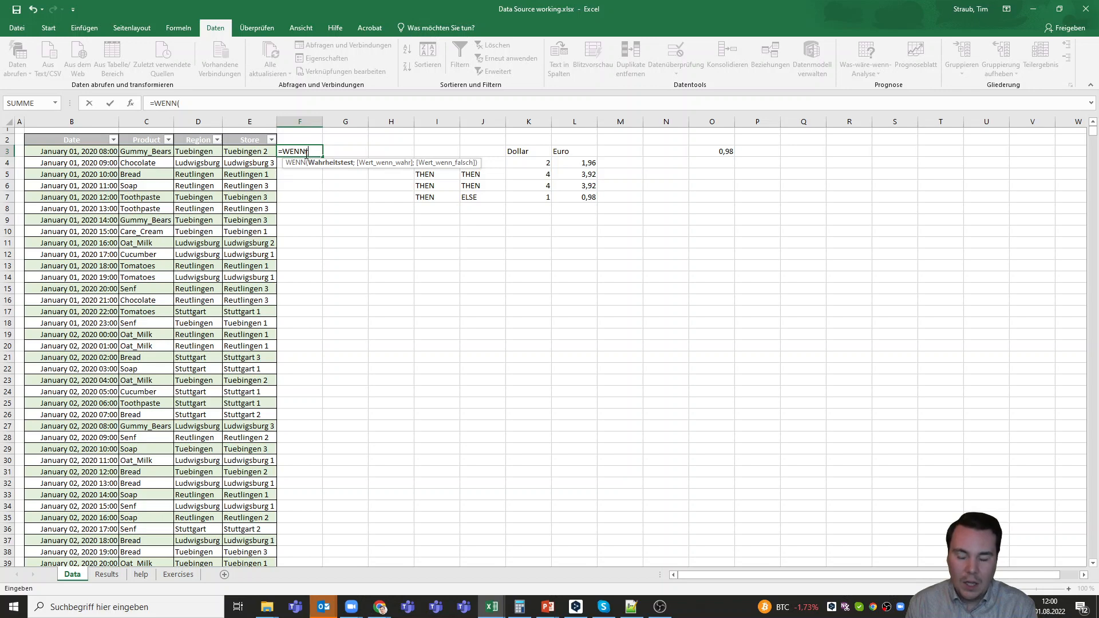
text(1=1)
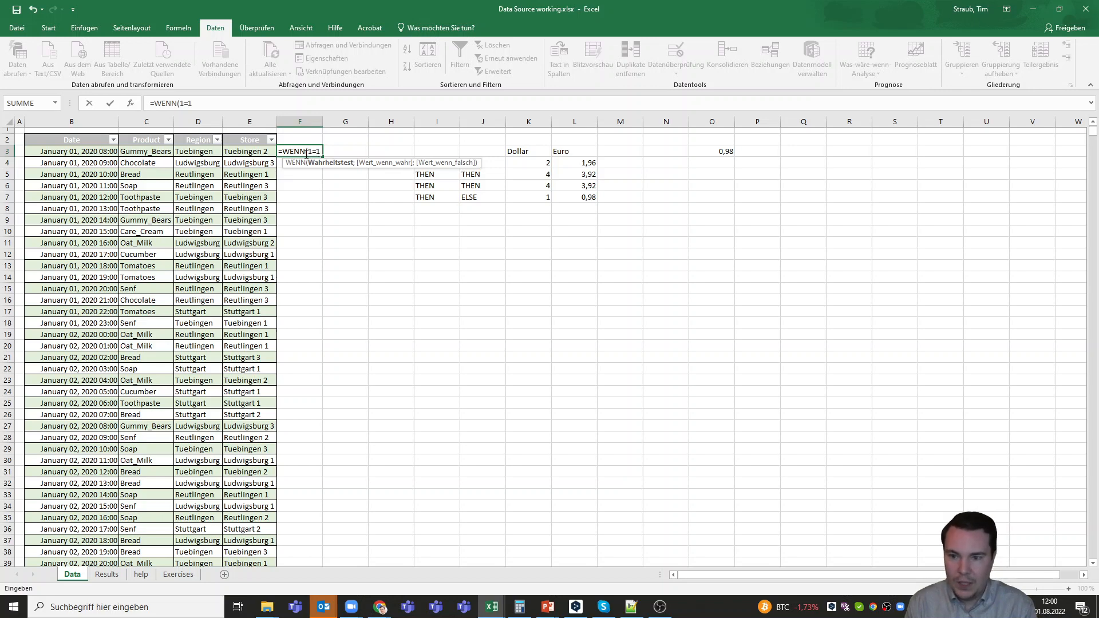
text(;"THEN)
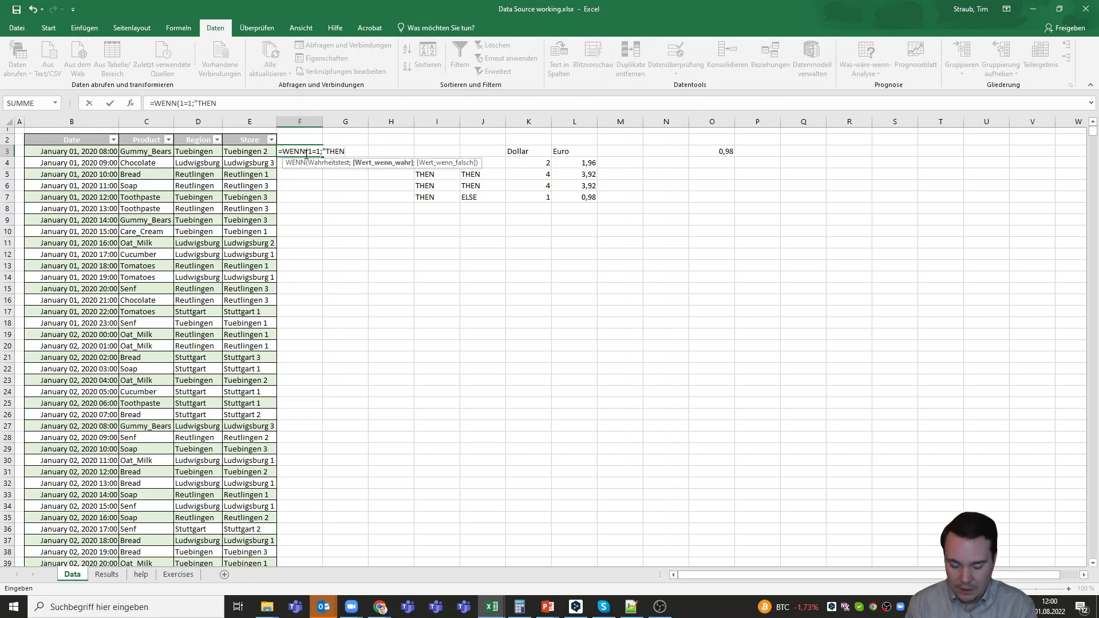
text(";)
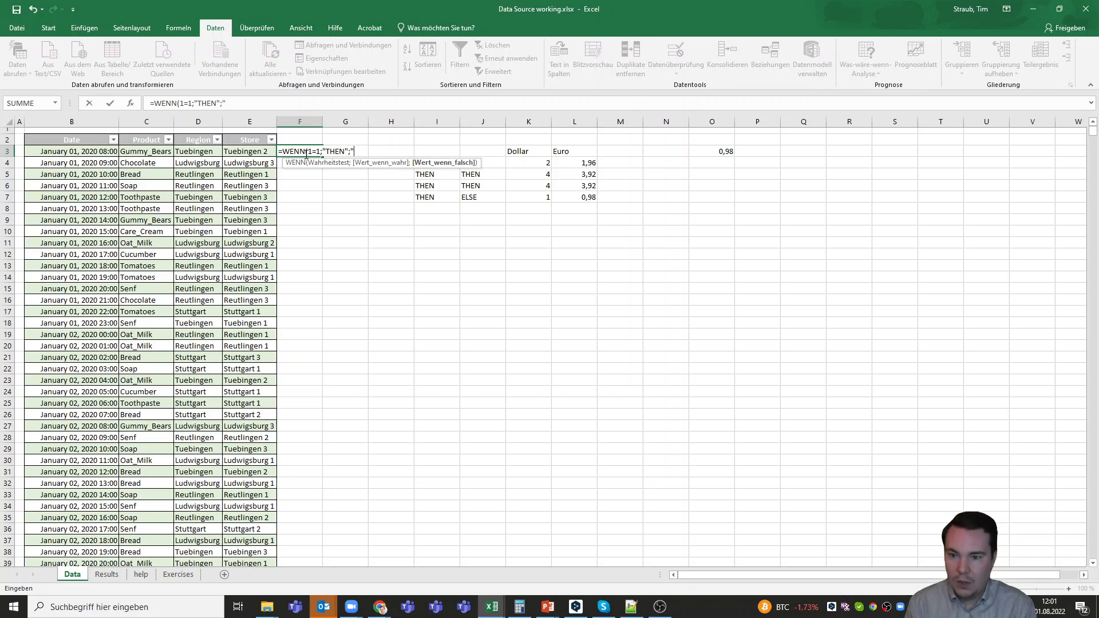
text("ELSE)
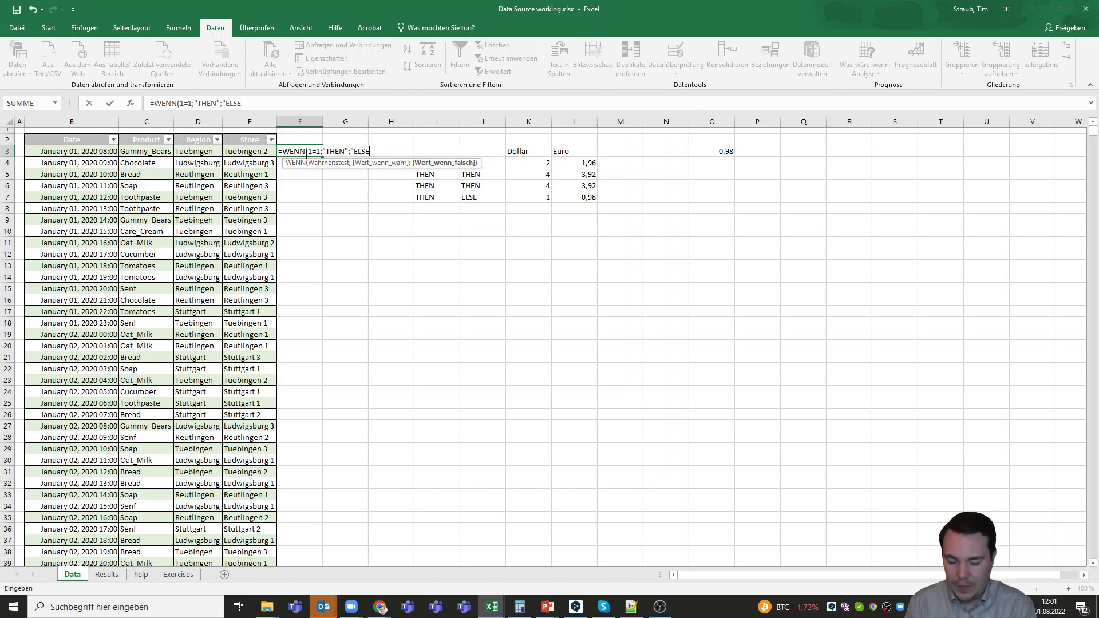
text("))
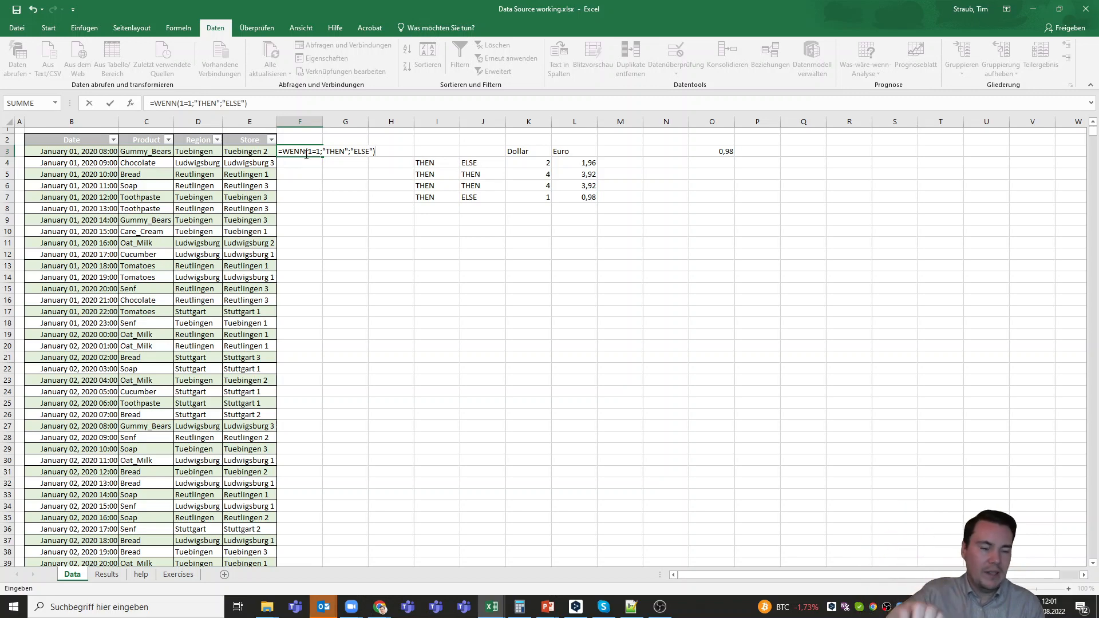
click(305, 153)
key(Return)
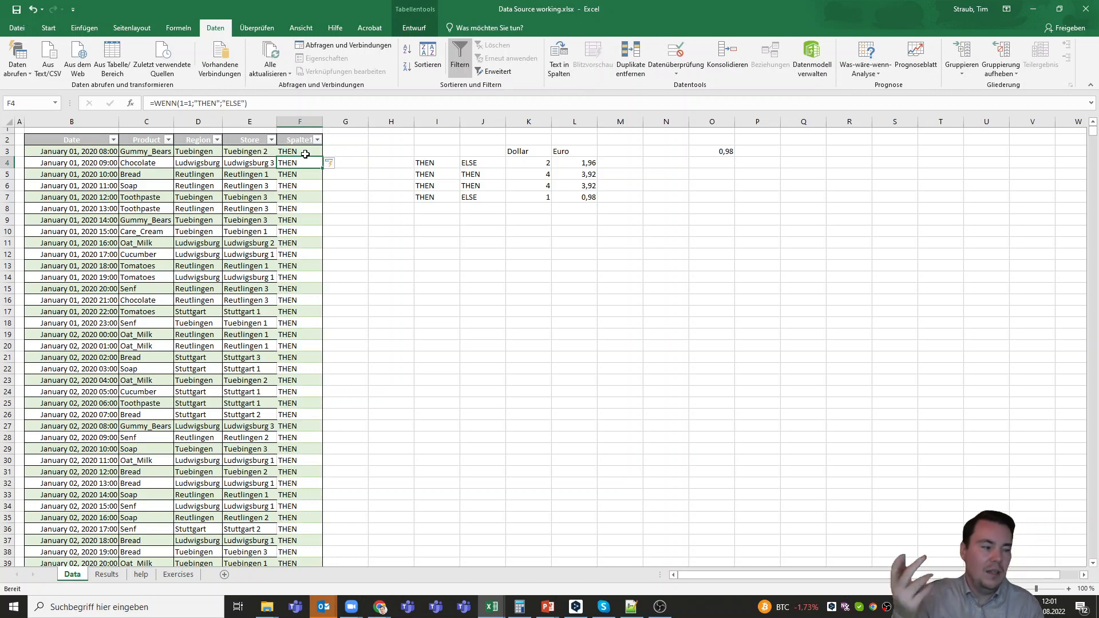
Rename the new table column's header in F2 to NEW_COLUMN and fit column F's width to it
click(299, 142)
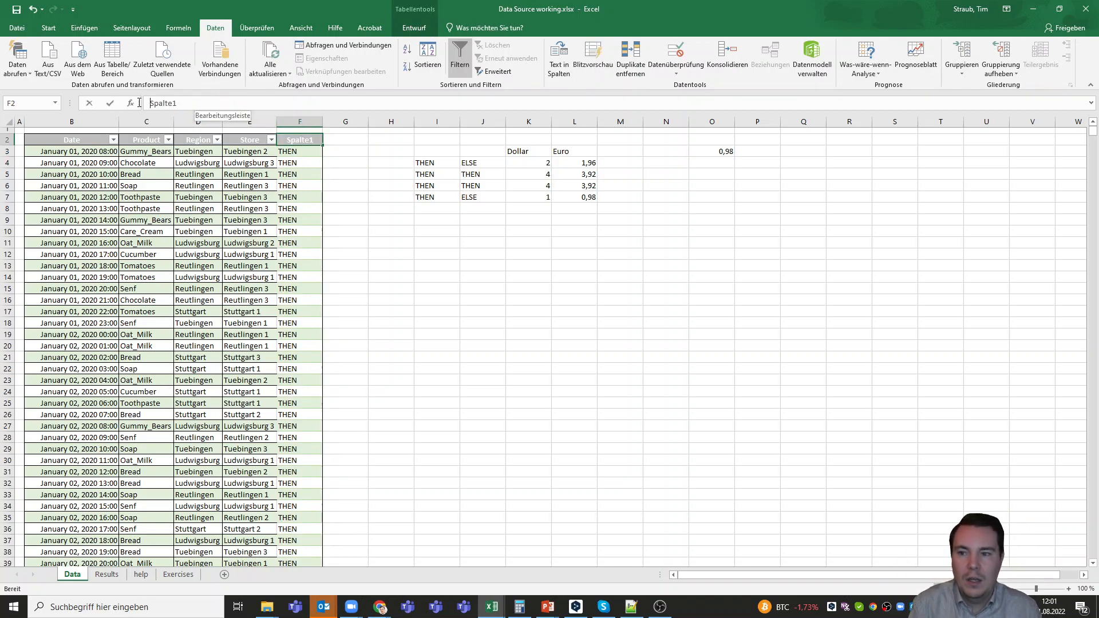
drag(200, 103, 139, 106)
text(NE)
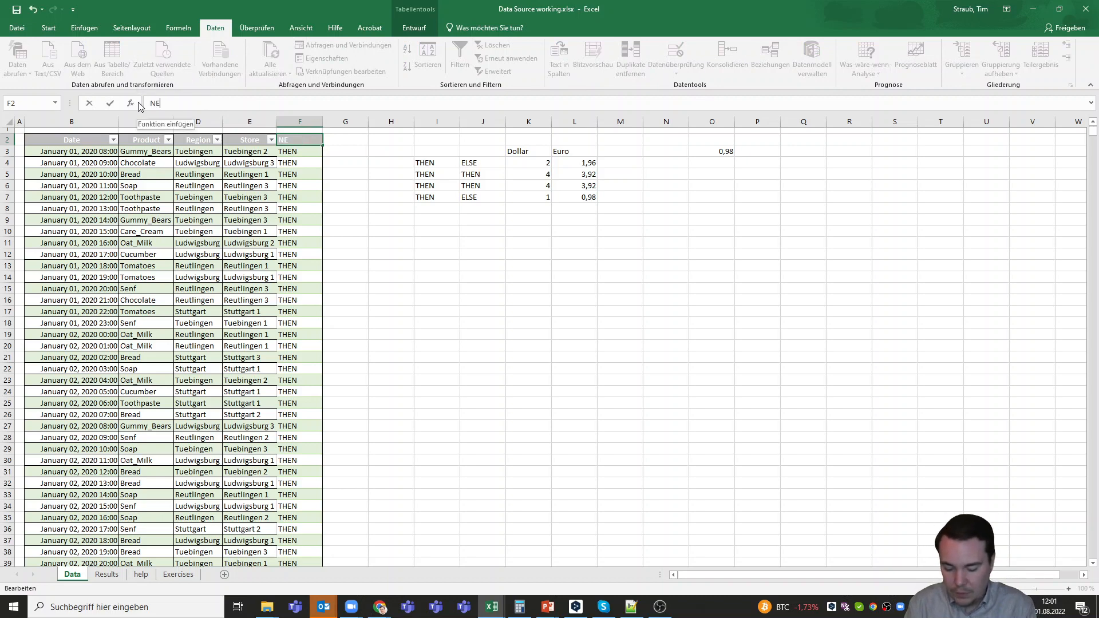
text(W_CO)
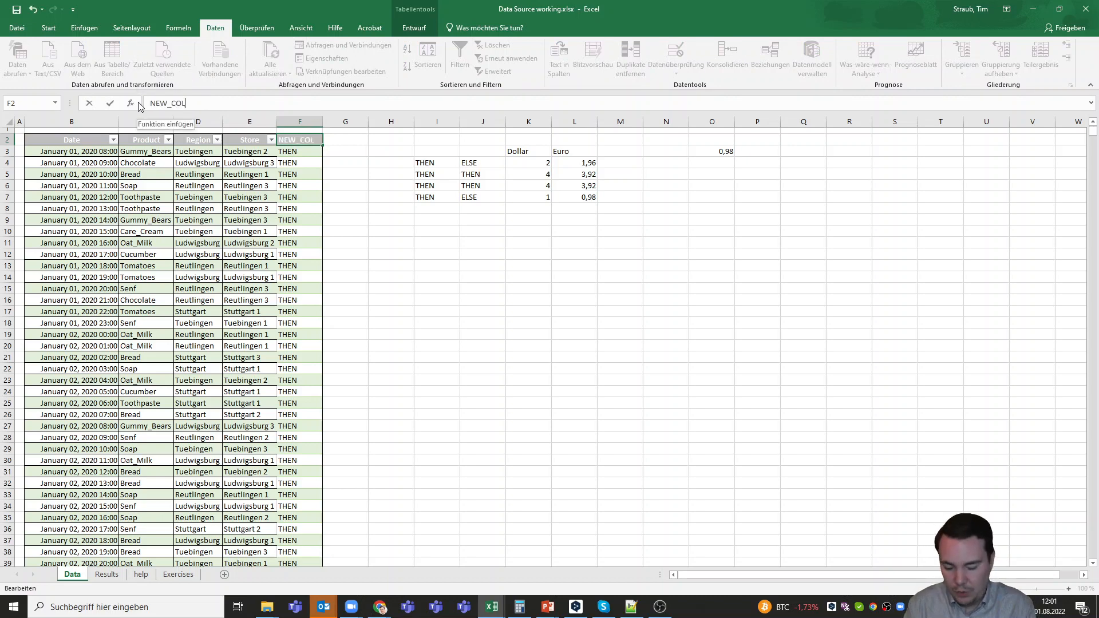
text(L)
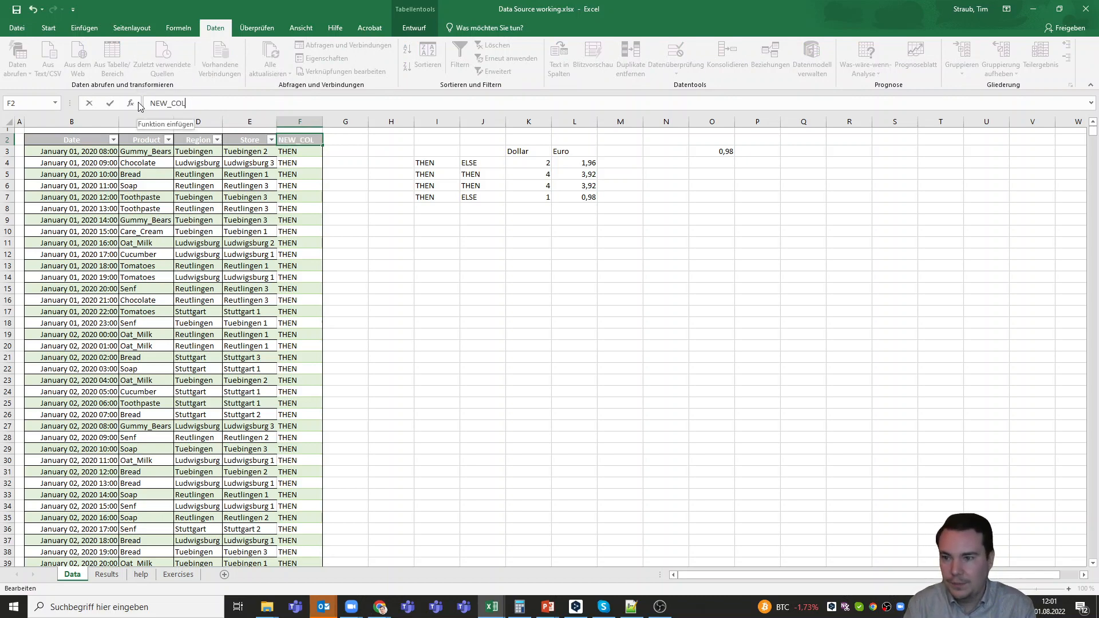
text(UMN)
key(Return)
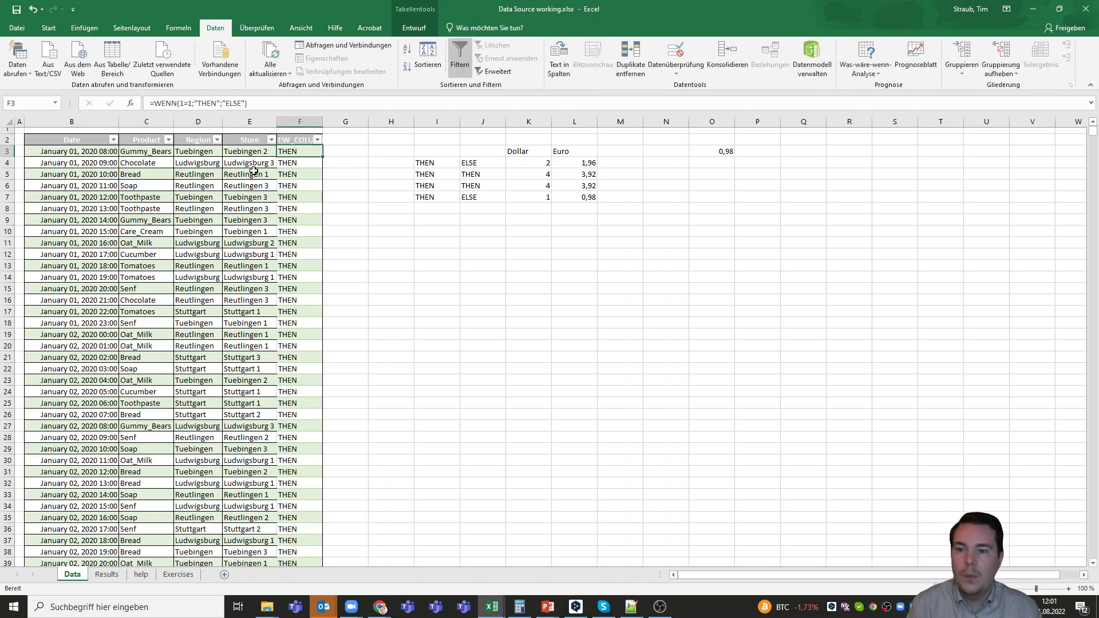
double_click(322, 122)
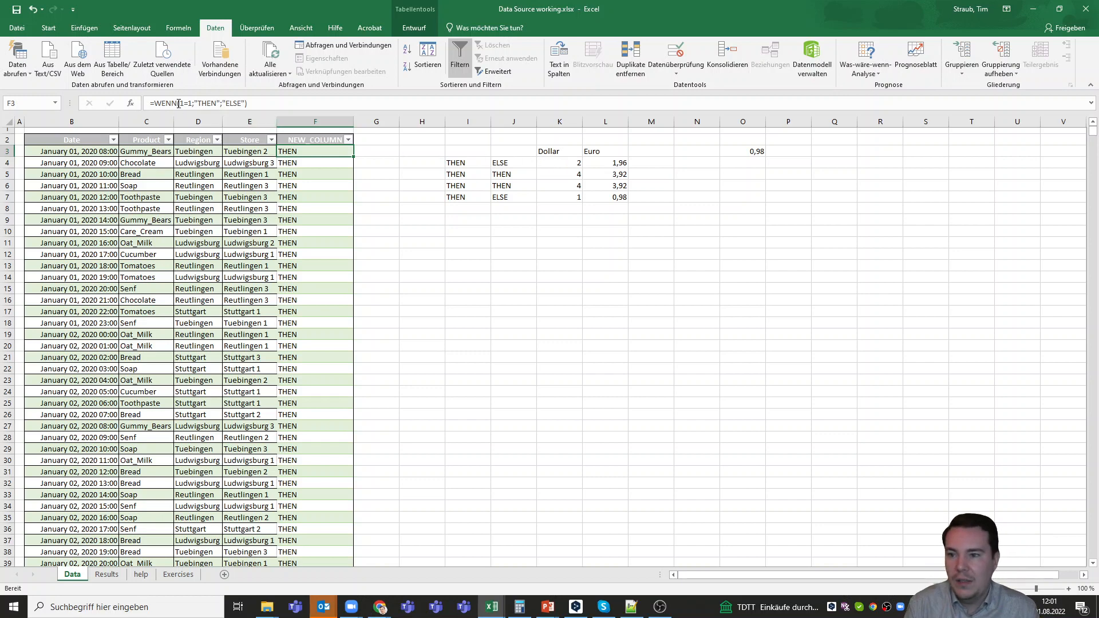
drag(180, 103, 193, 103)
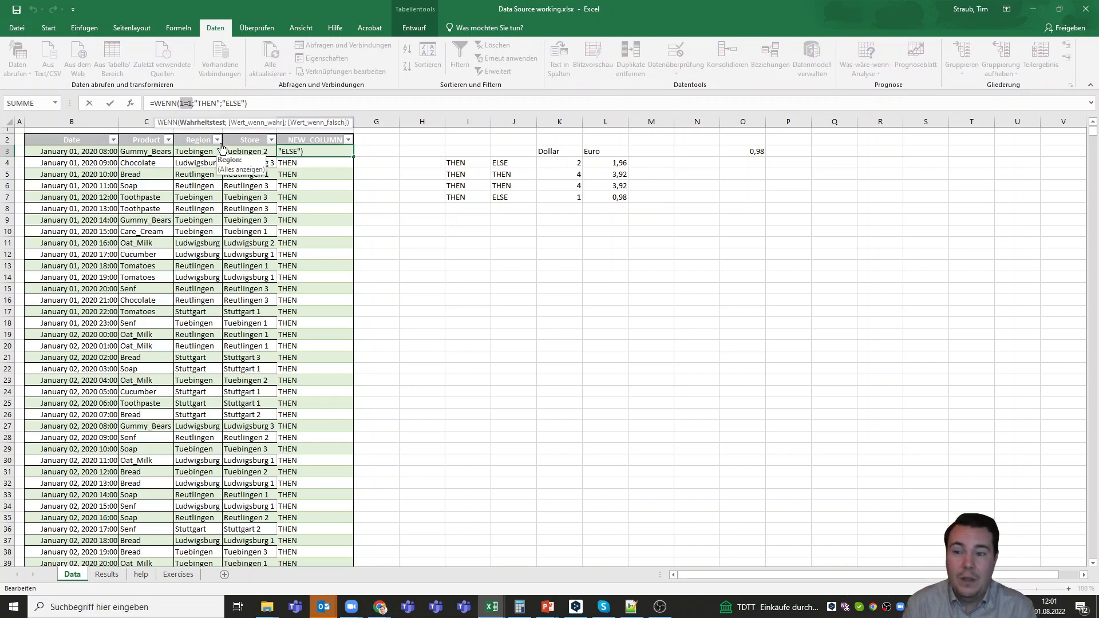
click(200, 150)
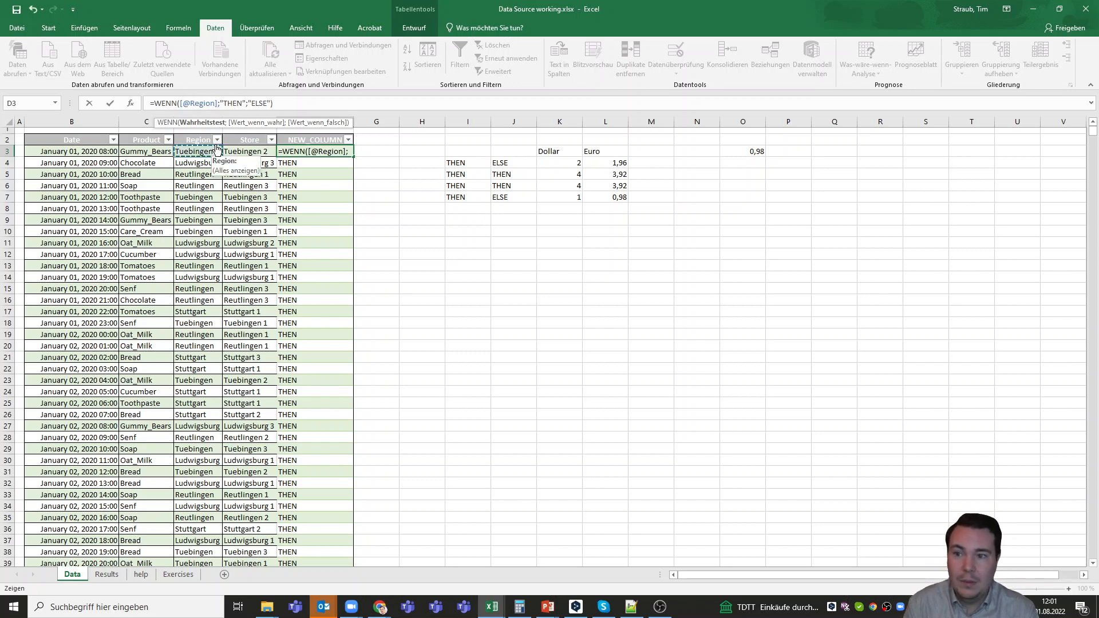
text(?)
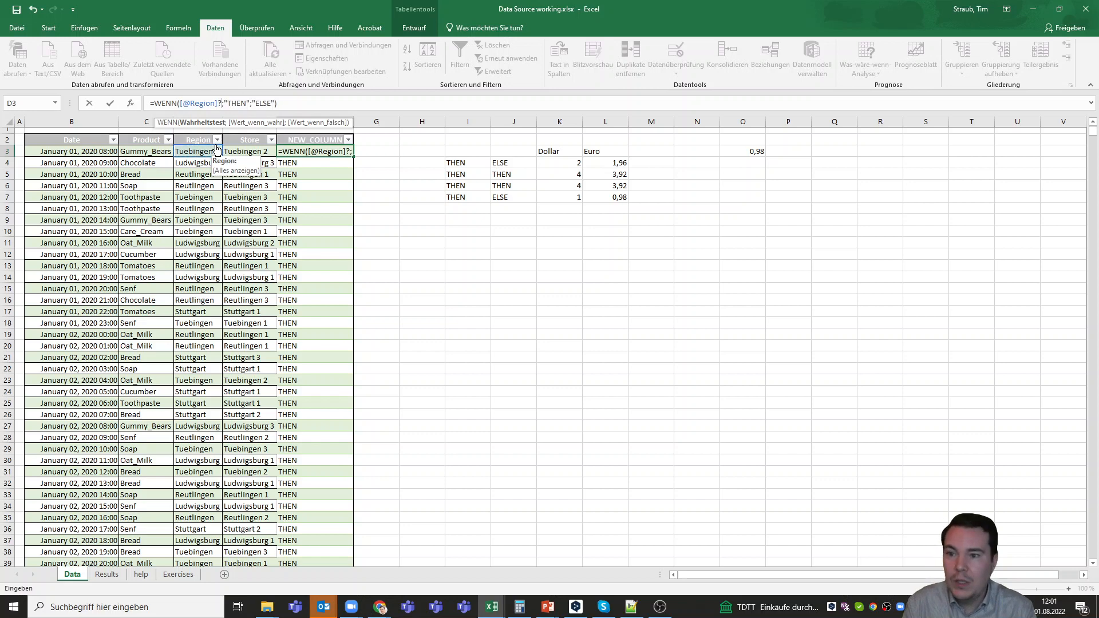
key(BackSpace)
text(=)
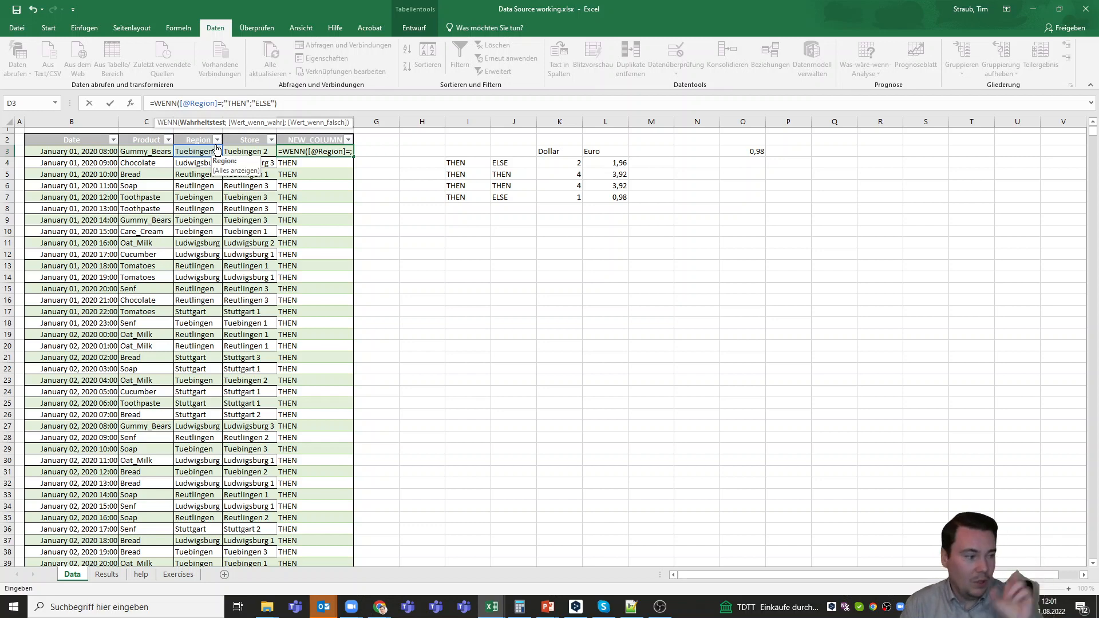
text(")
text(Ludwigsbur)
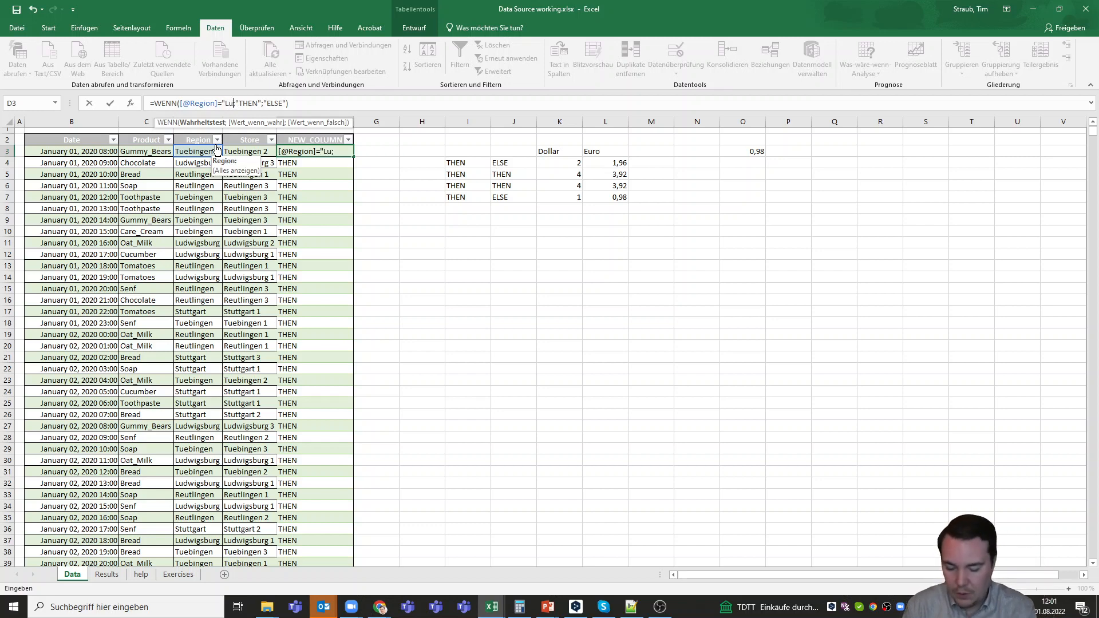
text(g")
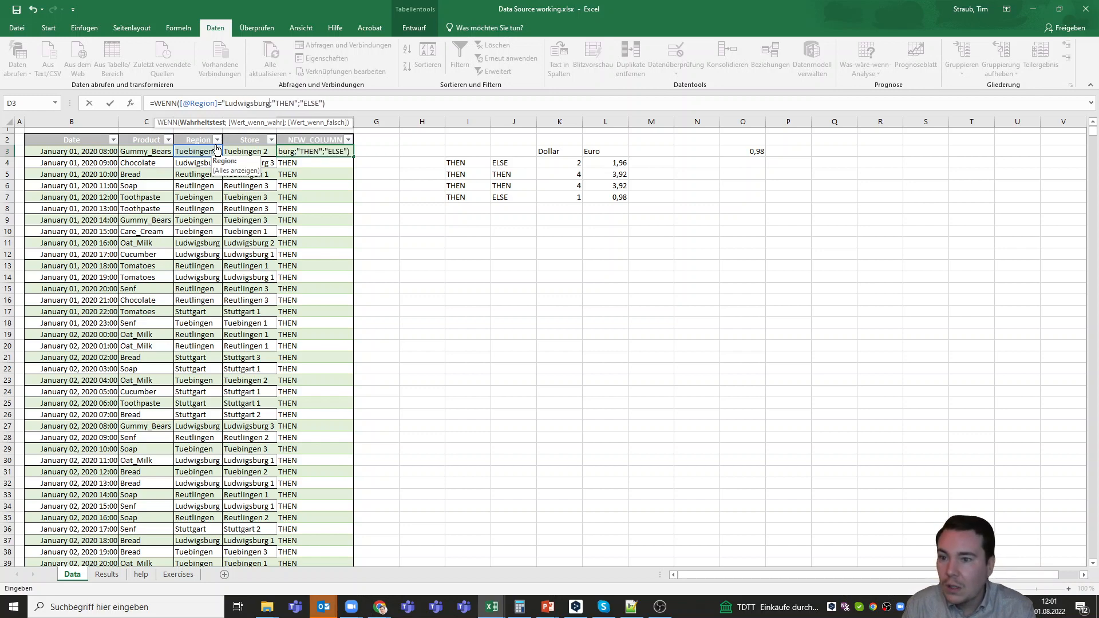
key(Return)
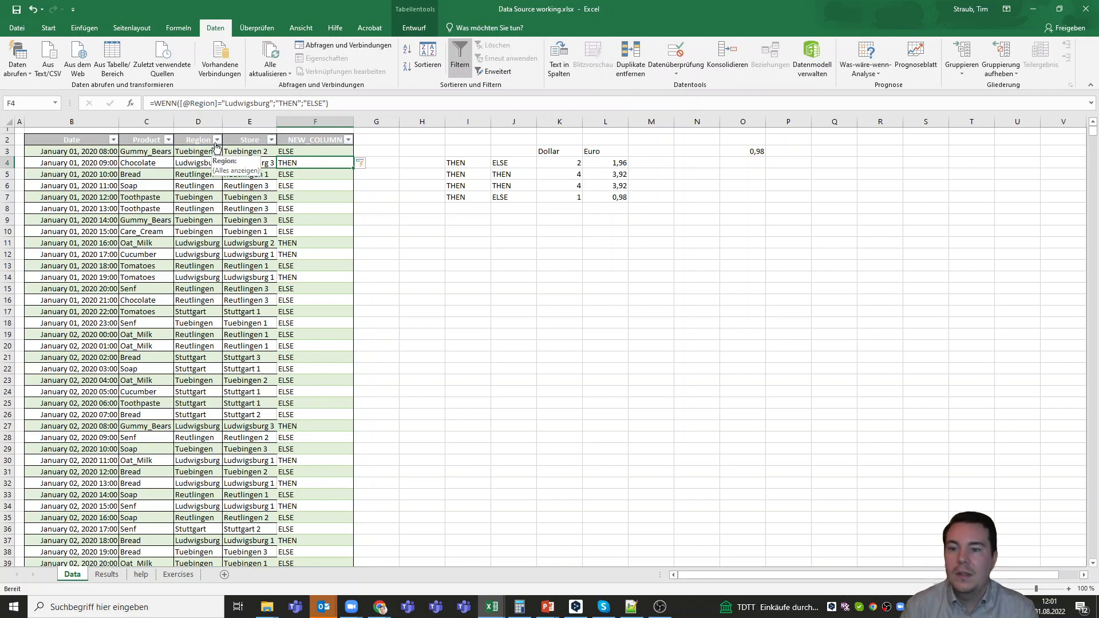
Check the NEW_COLUMN formula and results in rows 3, 4 and 11 to 15 against their regions
click(307, 152)
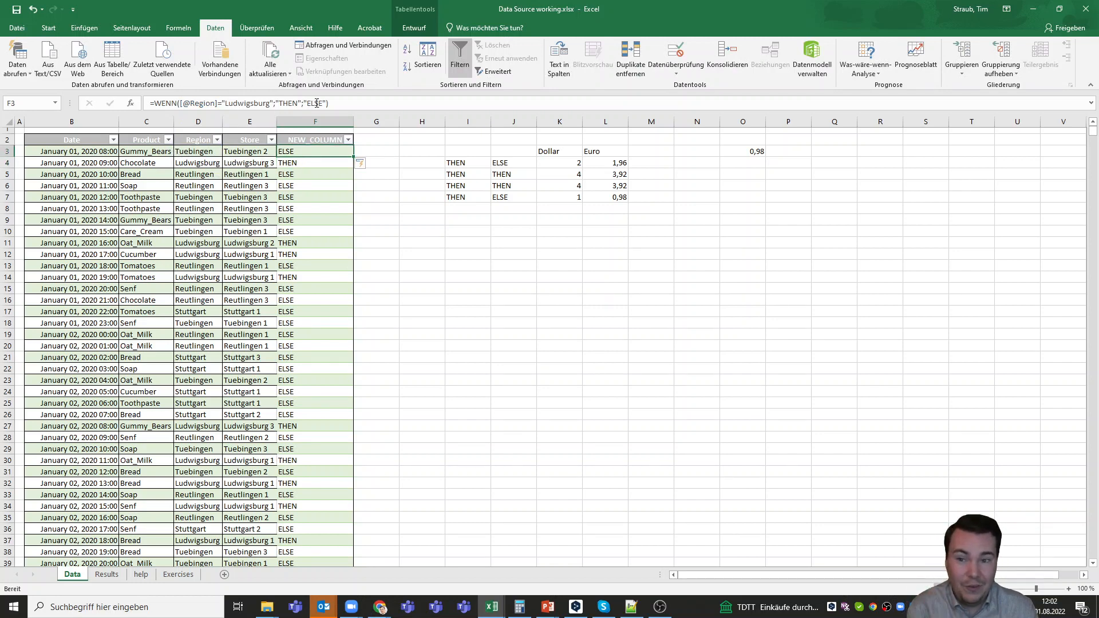
click(298, 162)
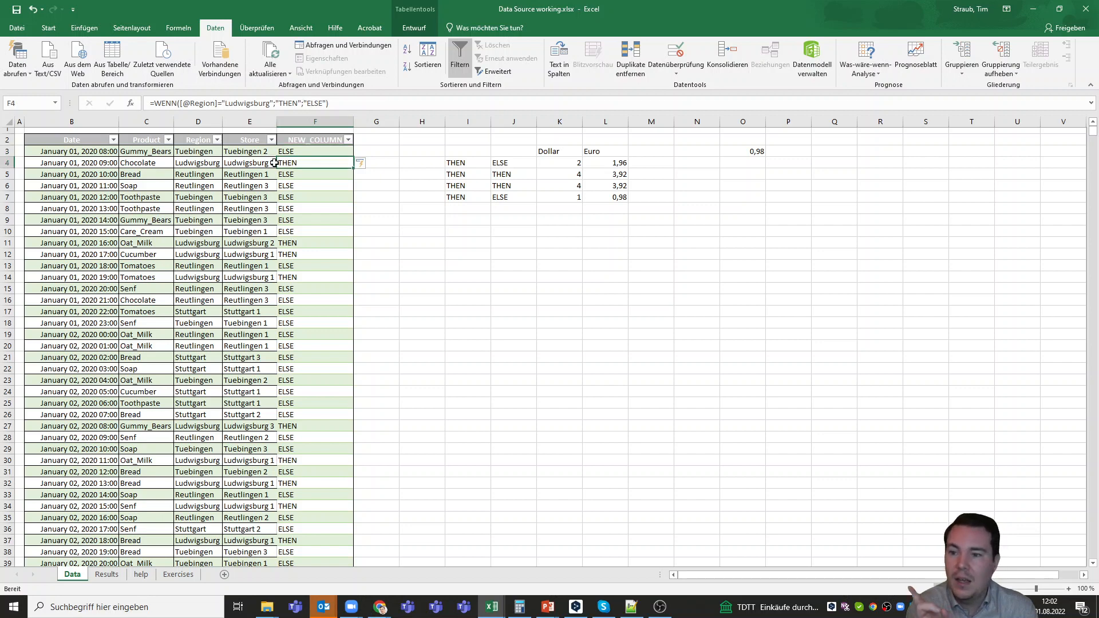
click(305, 245)
click(287, 254)
click(284, 265)
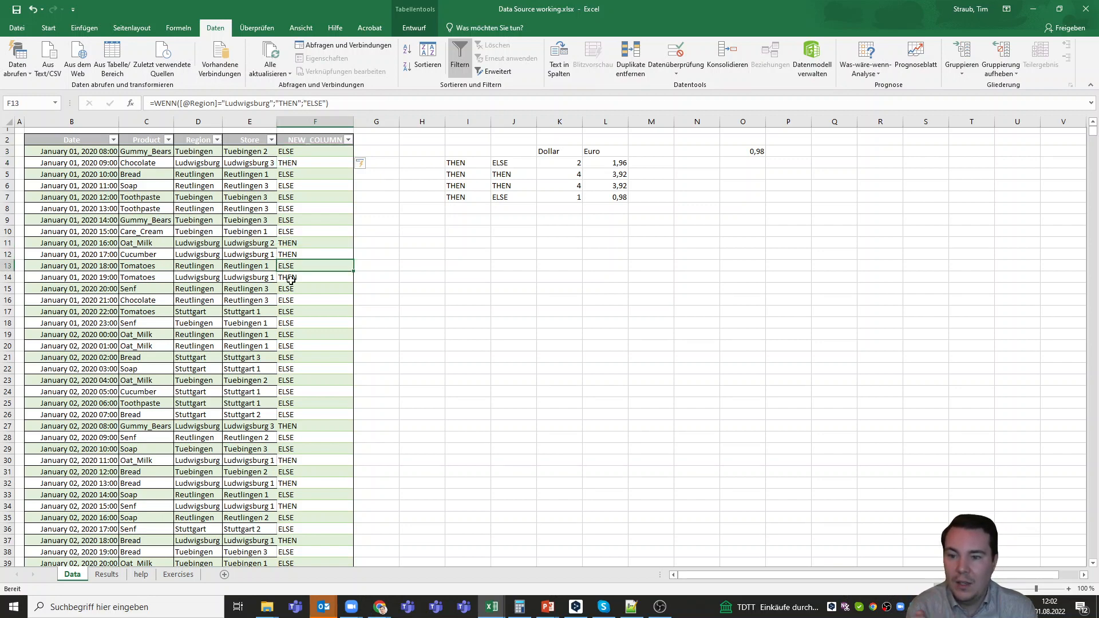
click(290, 279)
click(320, 290)
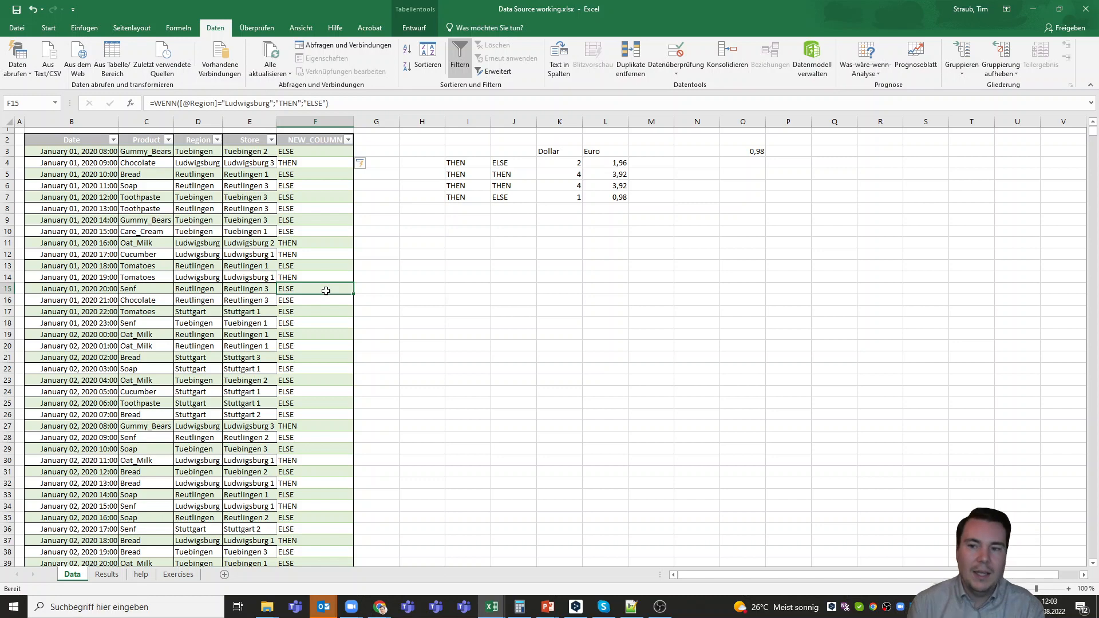
Replace the "ELSE" argument in F3's WENN formula with an empty nested WENN() function
click(318, 152)
click(306, 102)
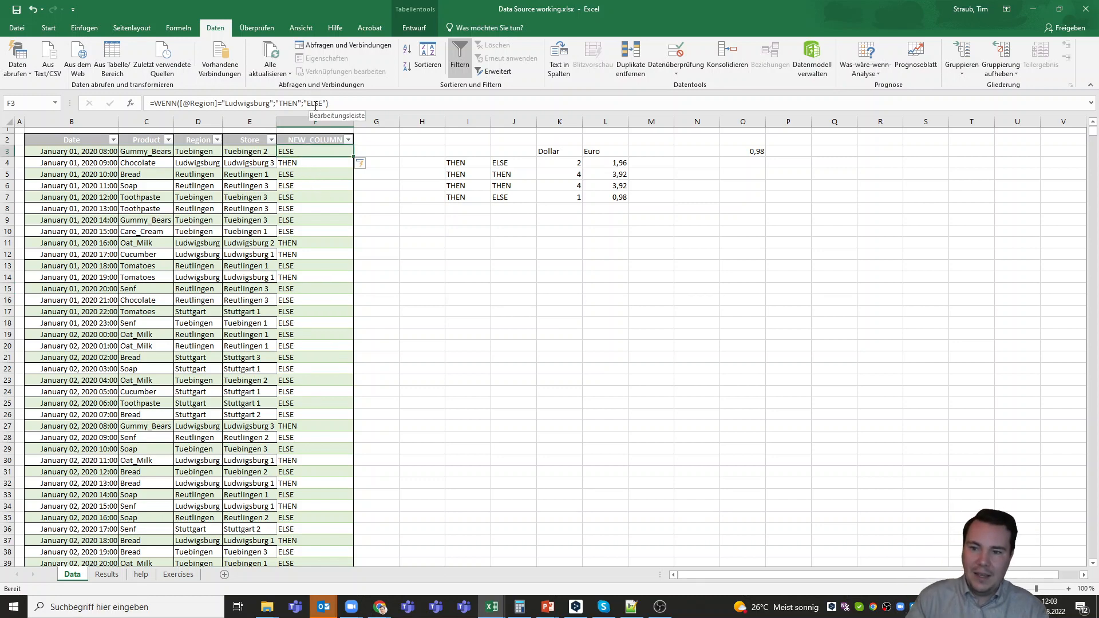
drag(304, 102, 324, 103)
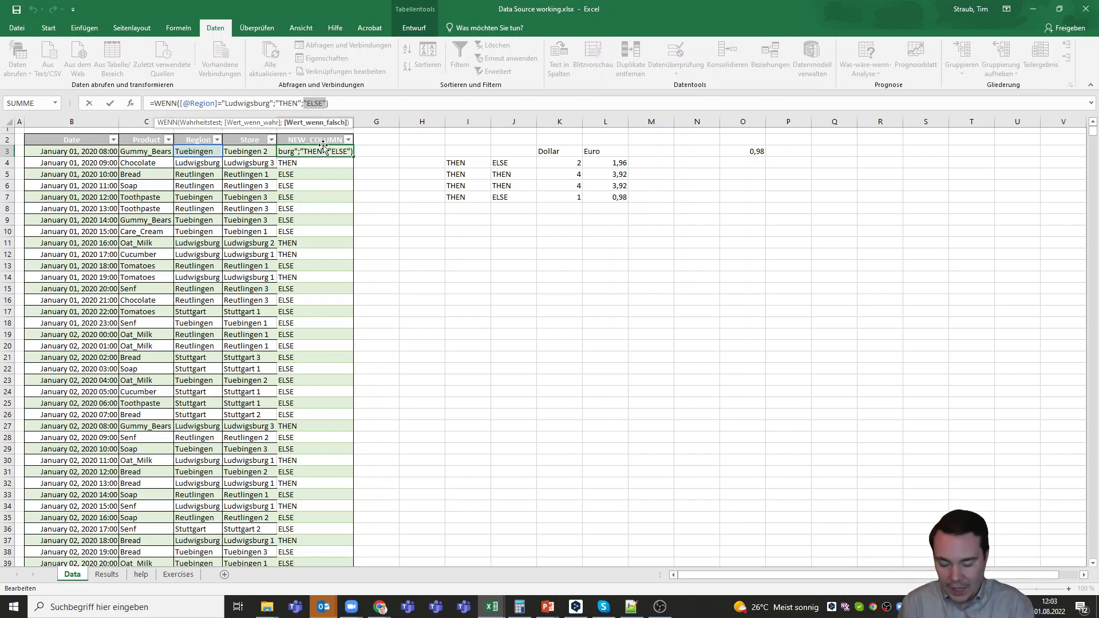
text(WENN)
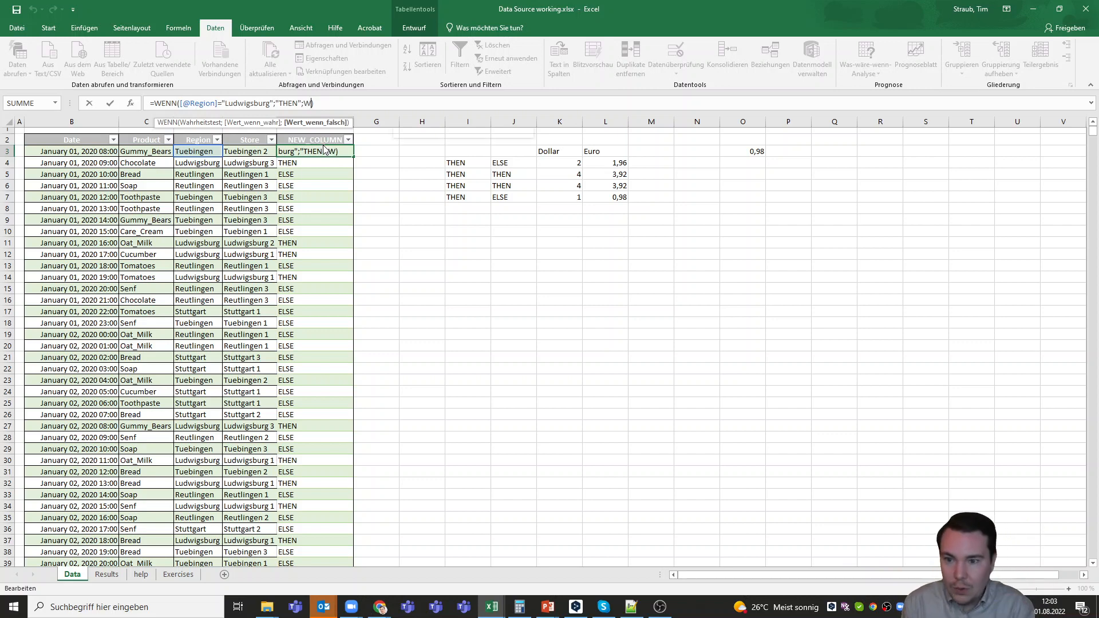
text(())
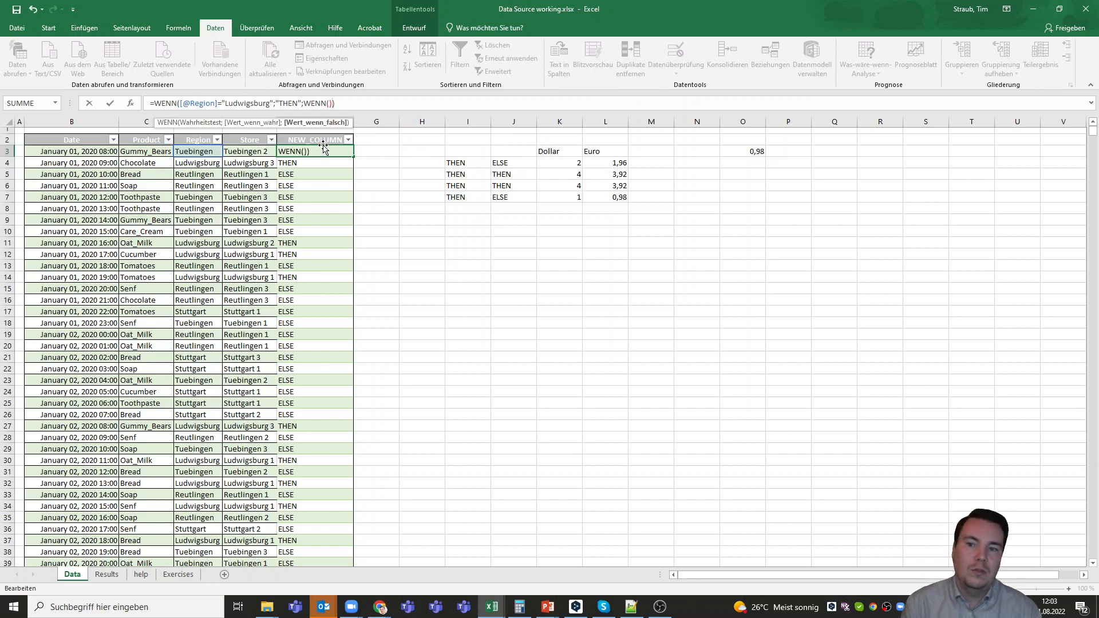
click(332, 106)
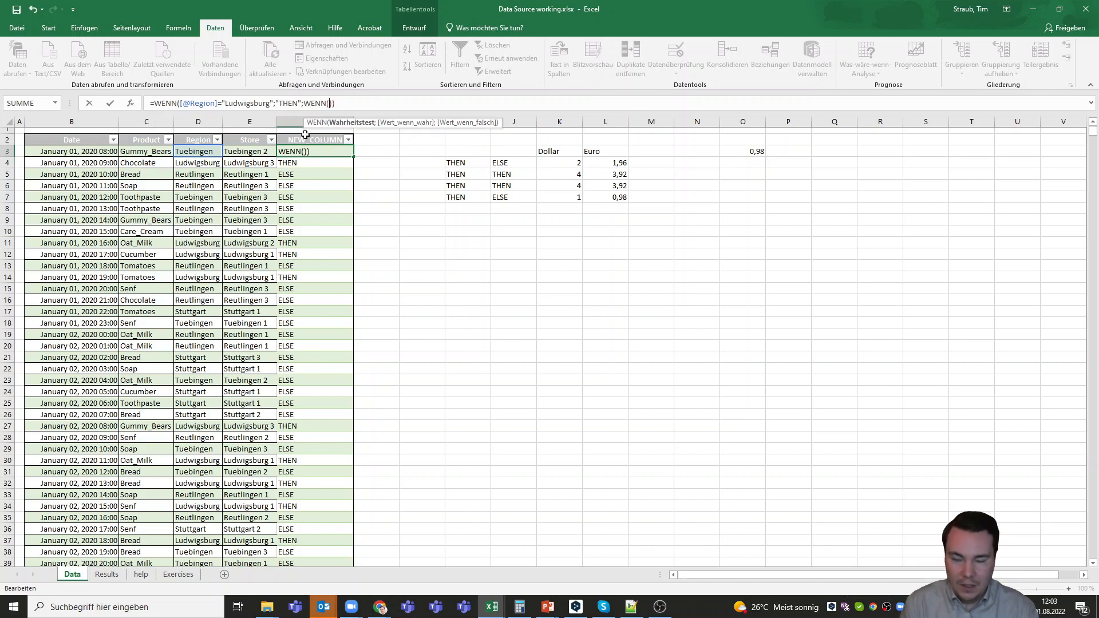
click(197, 152)
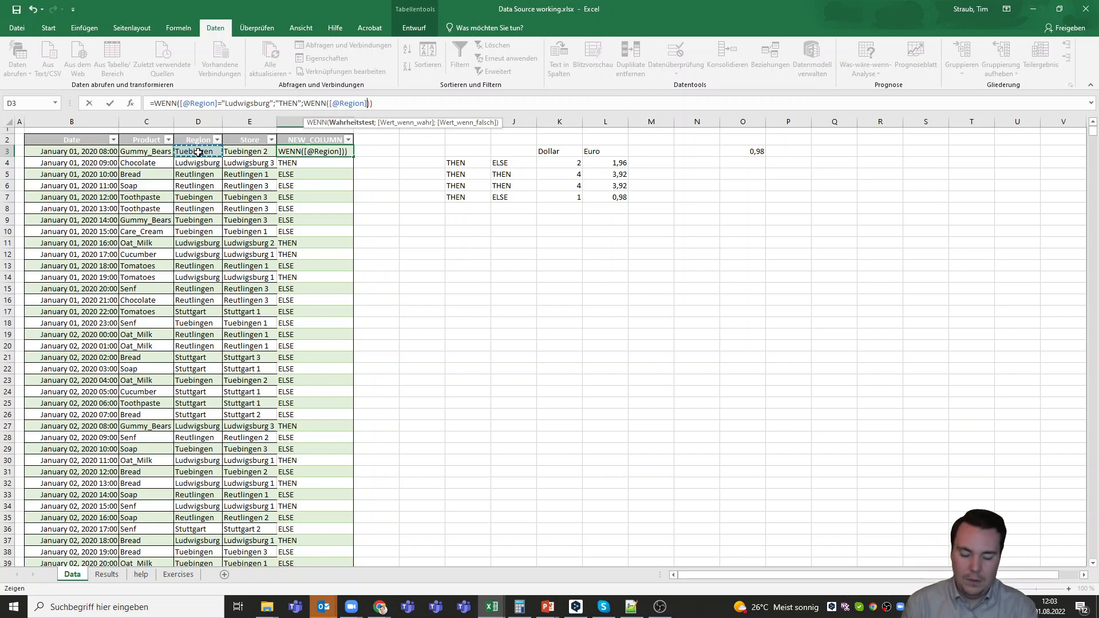
text(=")
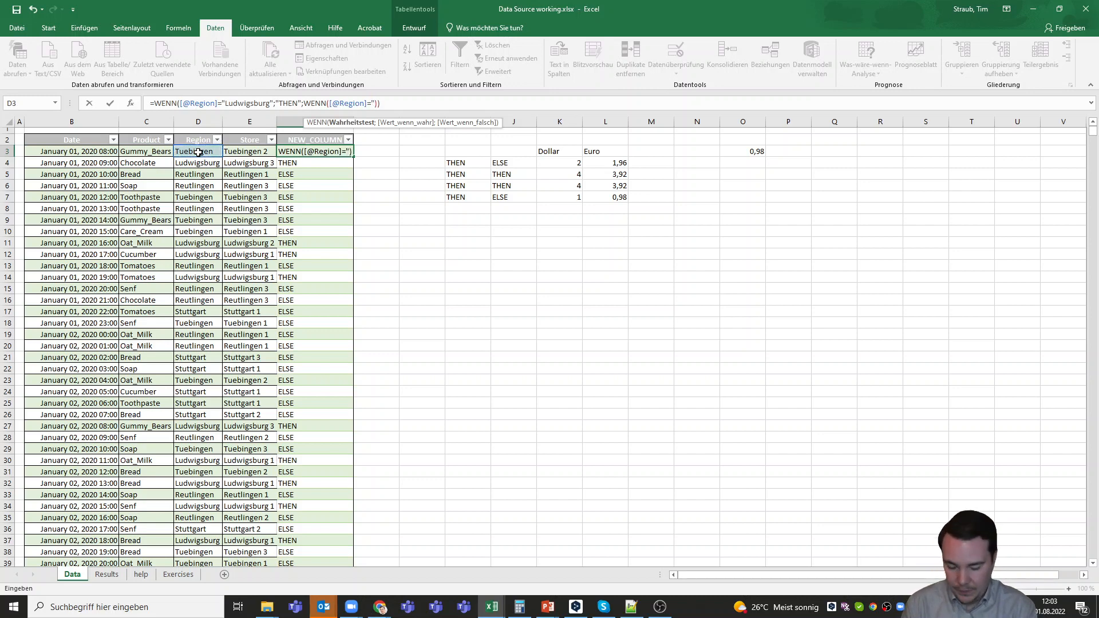
text(Tuebn)
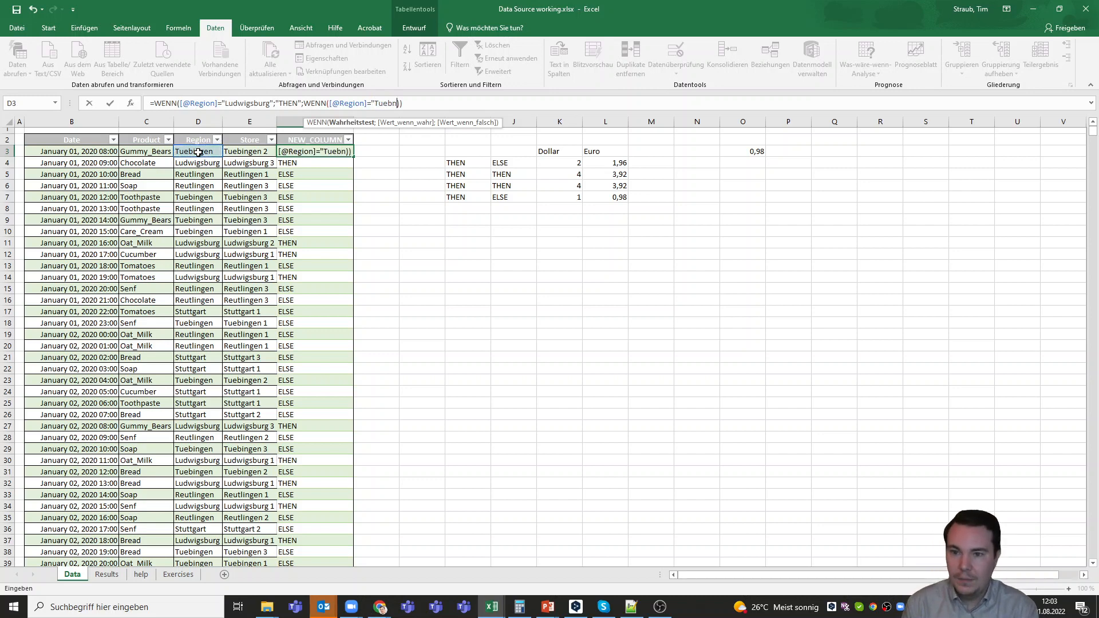
key(BackSpace)
text(ingen)
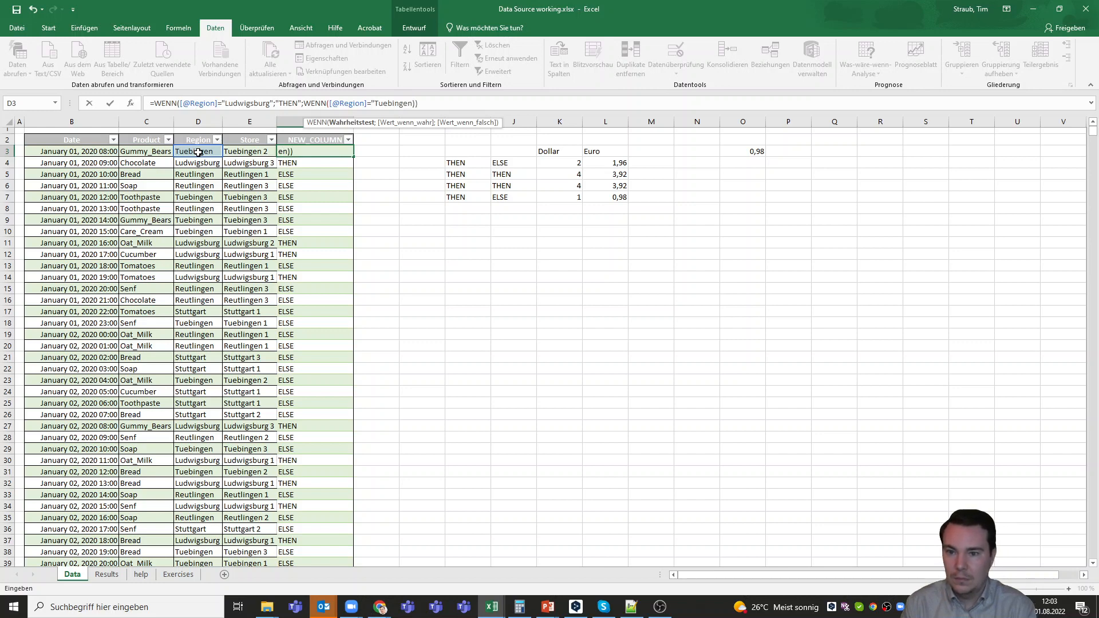
text(";)
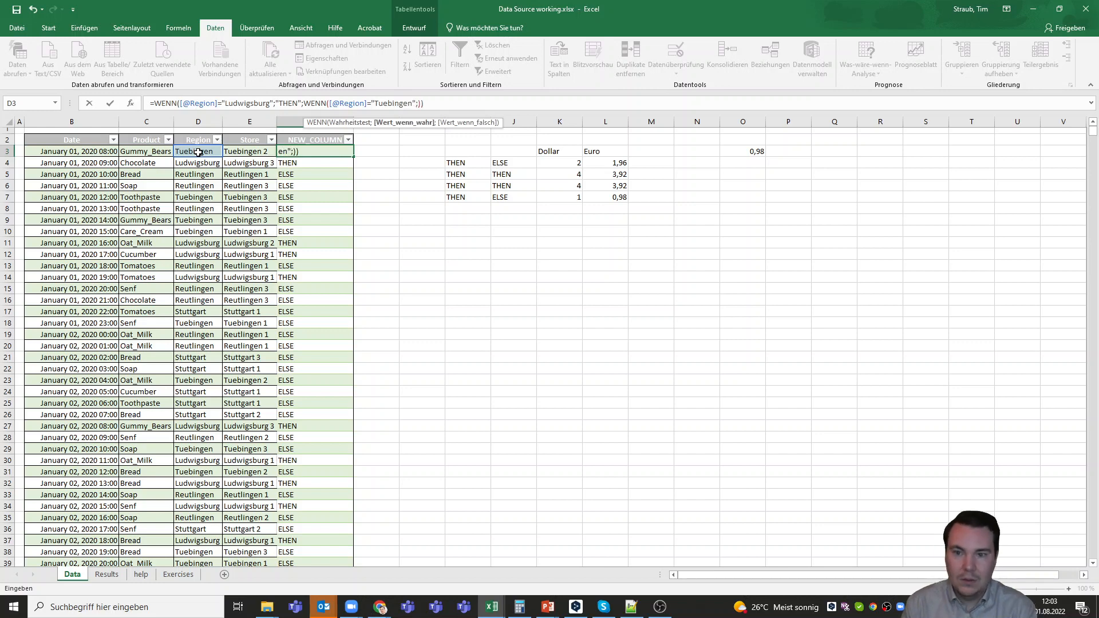
text("THEN)
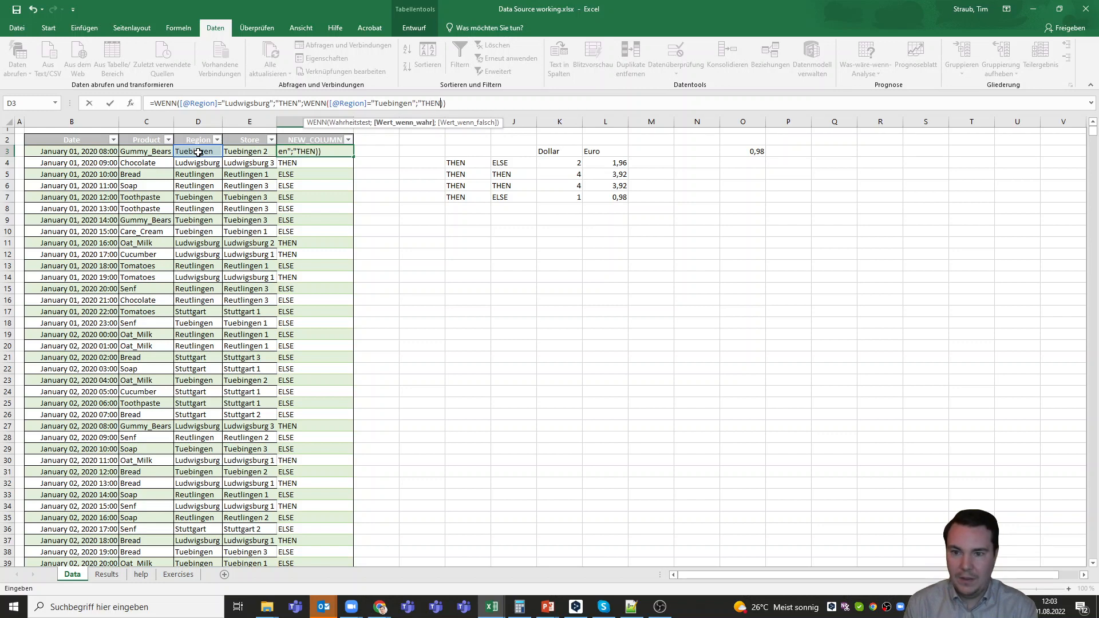
Add "THEN2" as the value returned when the Tuebingen condition is true
key(BackSpace)
text(2")
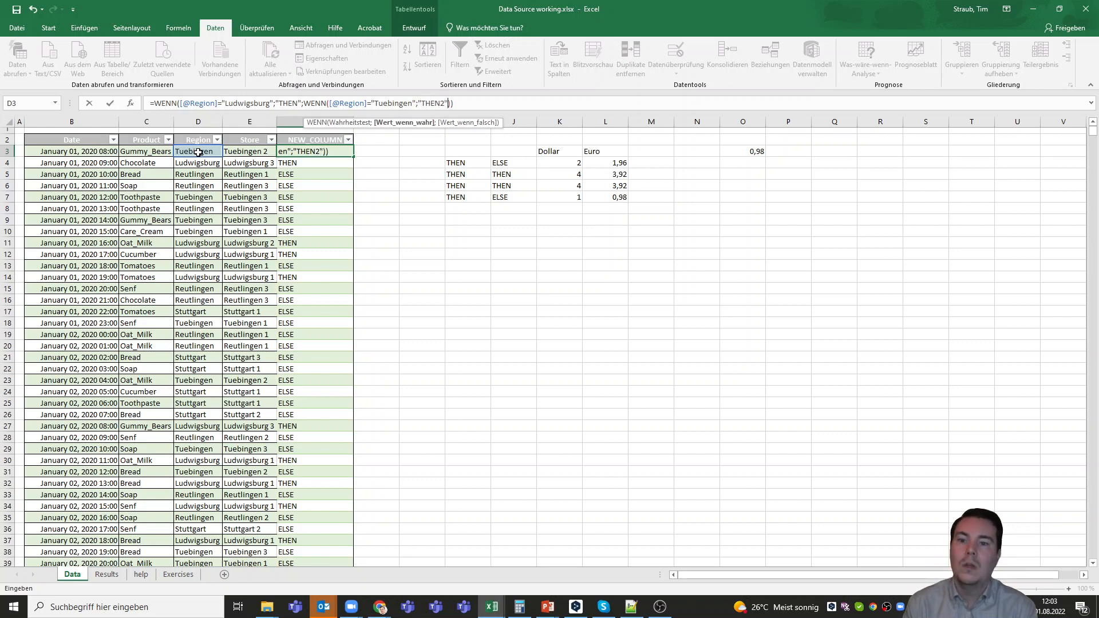
text(;)
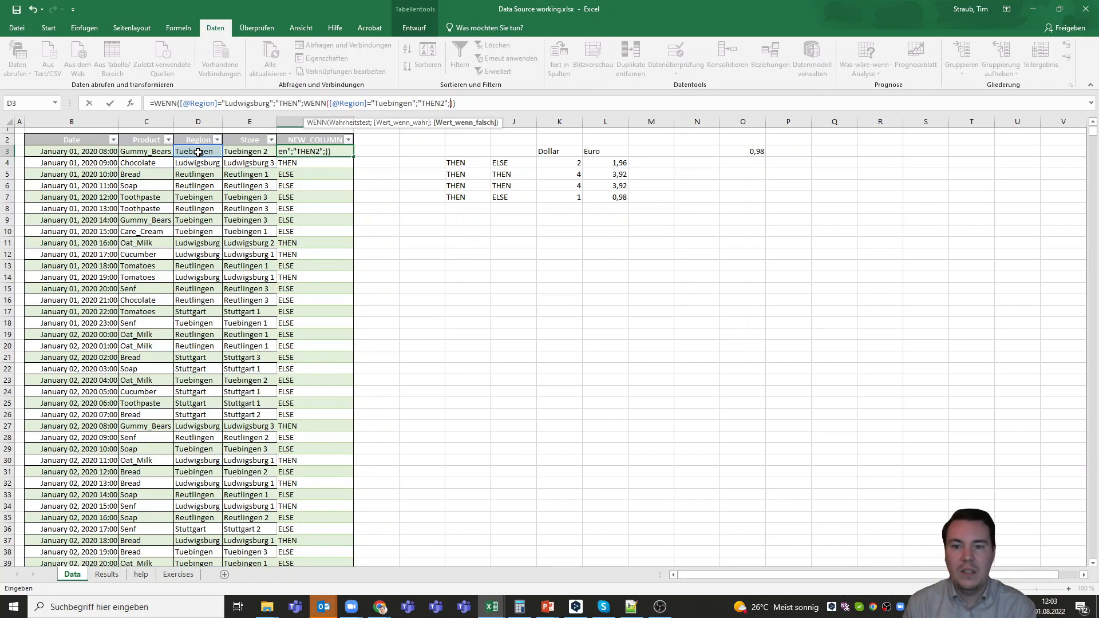
text(WENN)
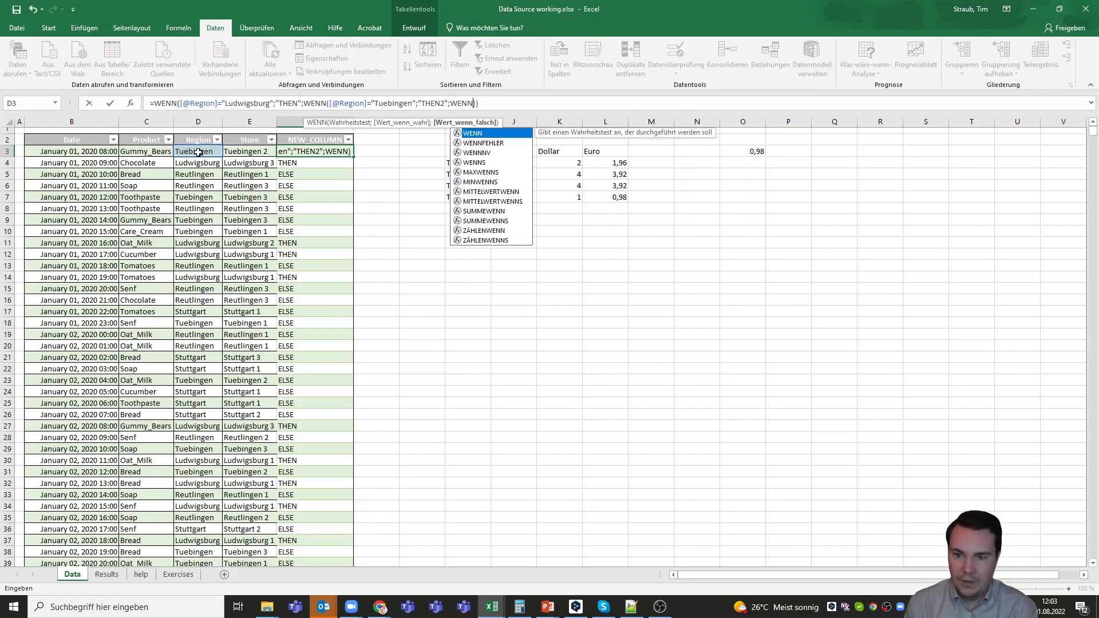
text(())
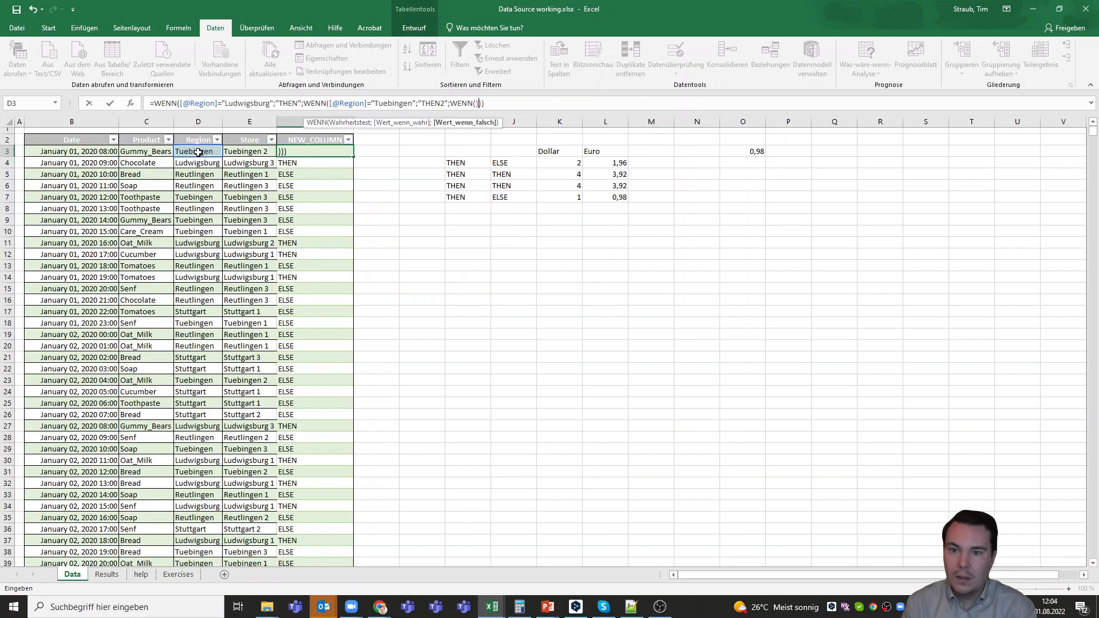
Add a third, empty WENN() as the Tuebingen test's else argument and try to commit the formula
key(Return)
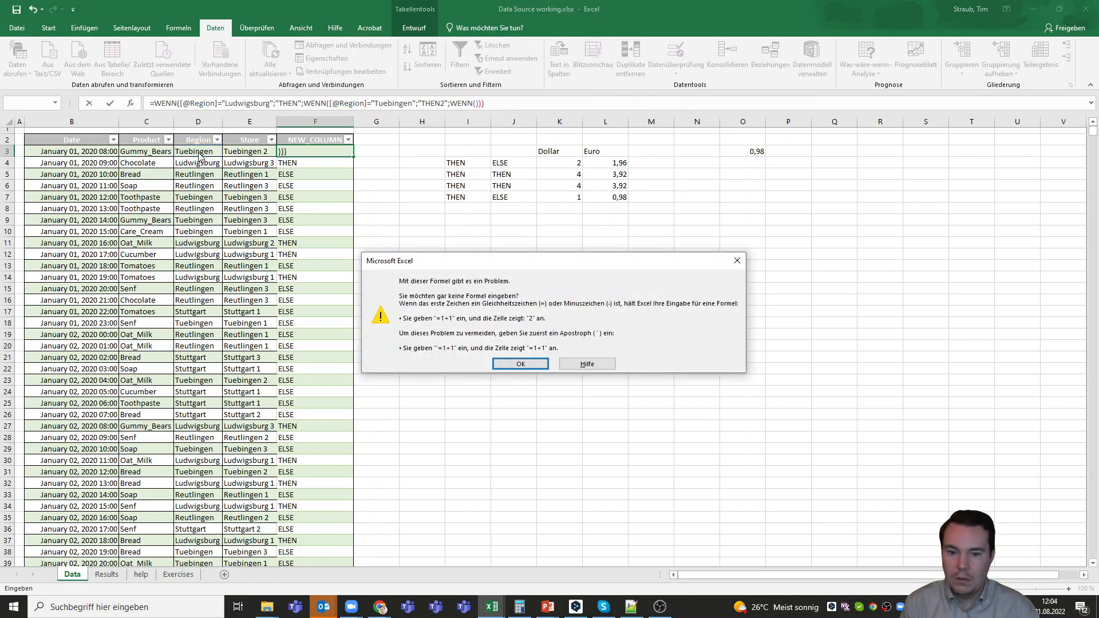
click(737, 260)
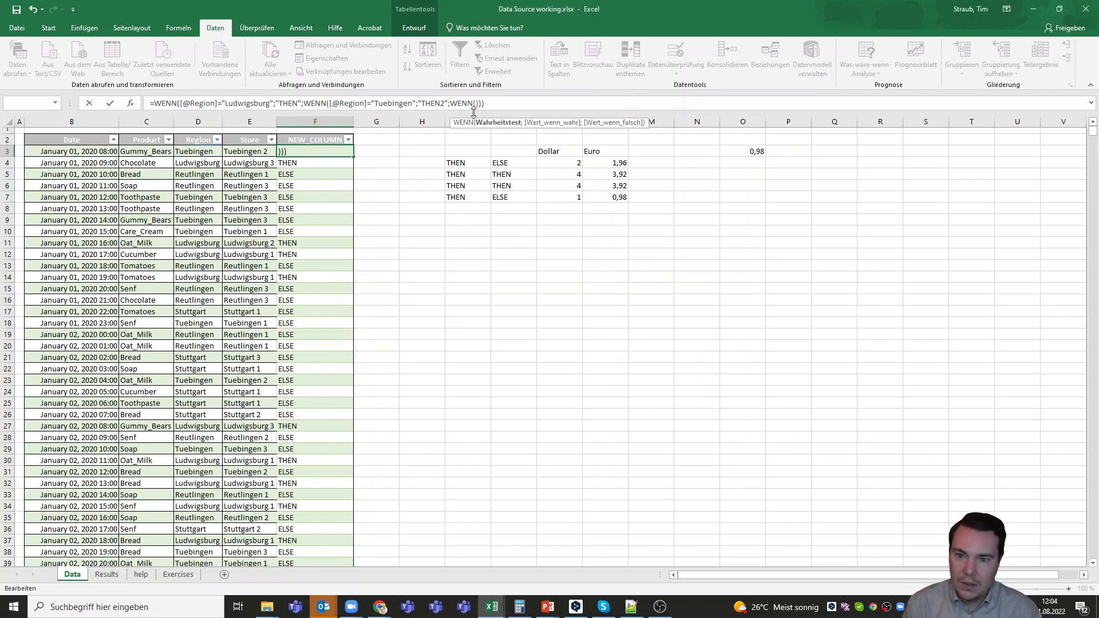
click(193, 152)
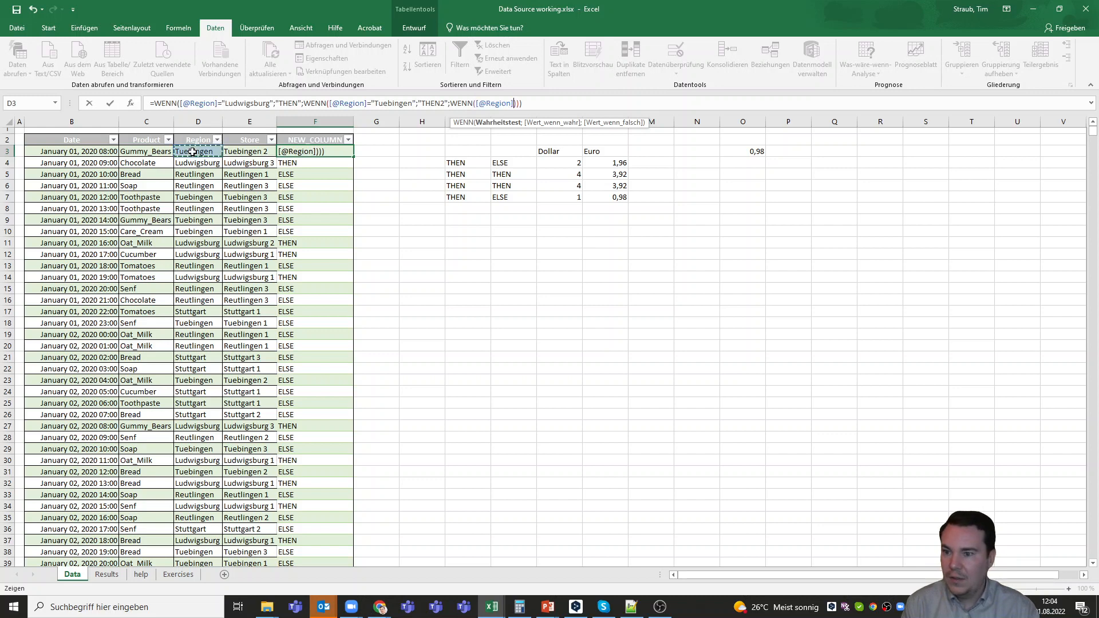
text(=)
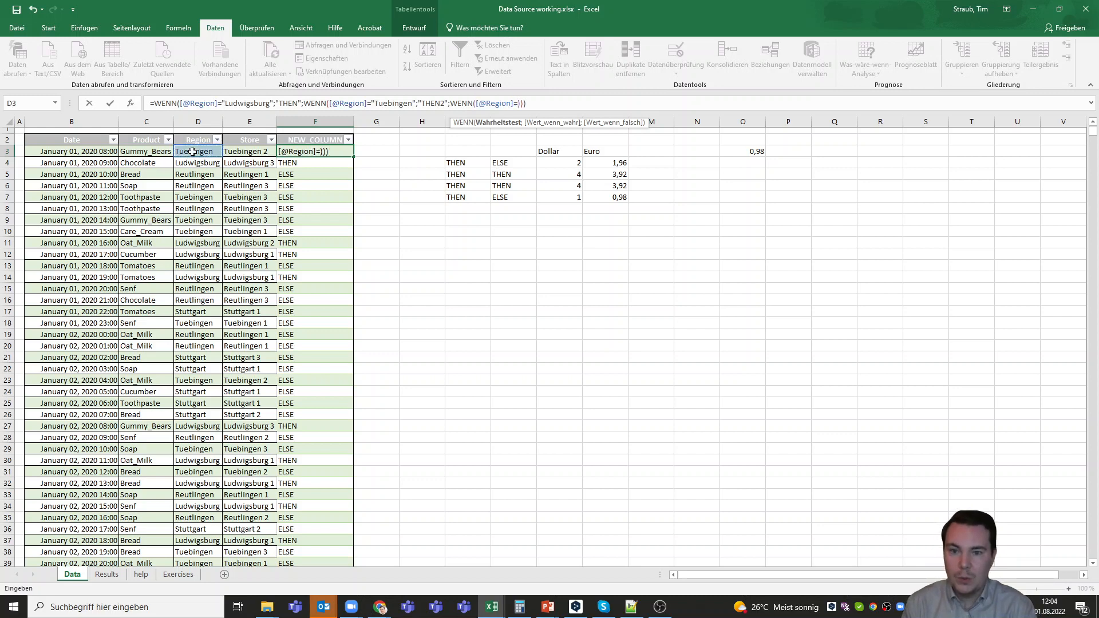
text(")
text(reutlin)
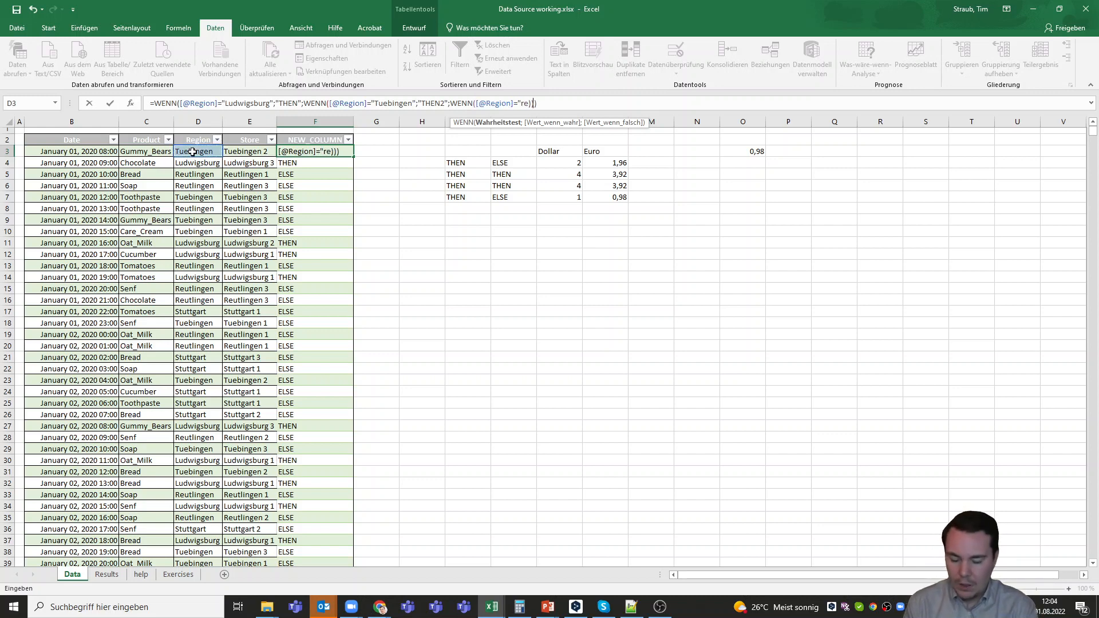
key(BackSpace)
key(BackSpace)
key(BackSpace)
key(BackSpace)
key(BackSpace)
key(BackSpace)
key(BackSpace)
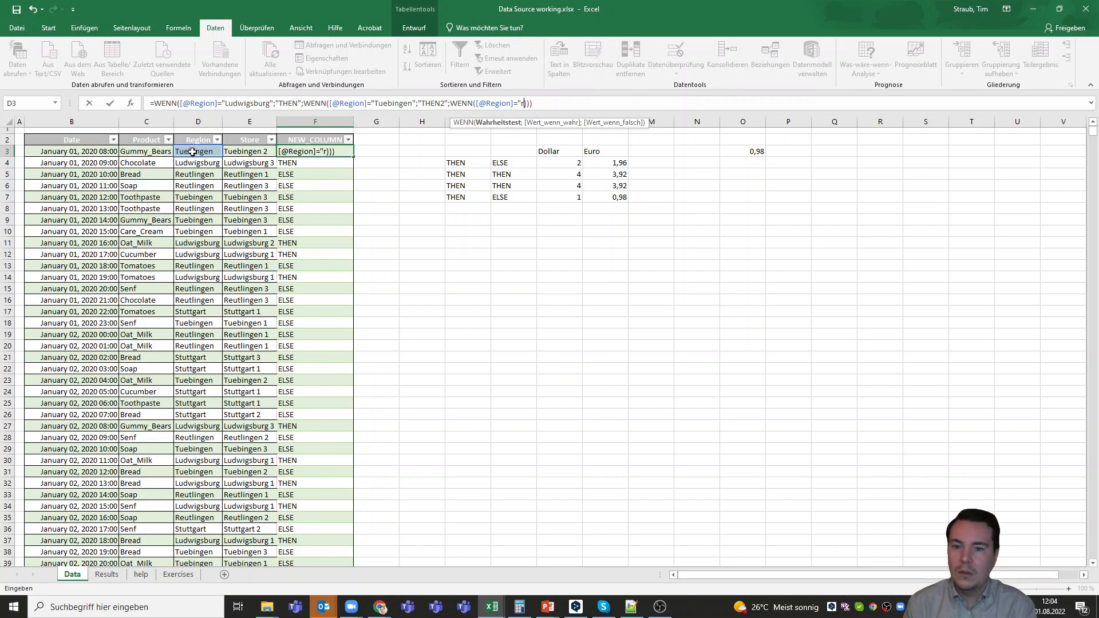
text(Re"utlingen)
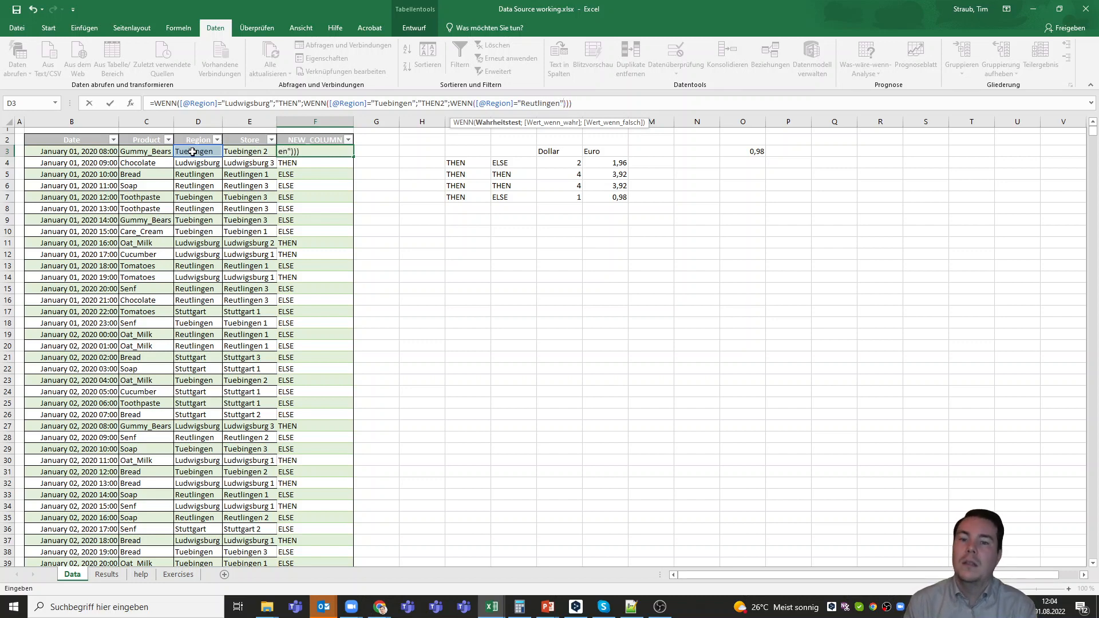
text(;)
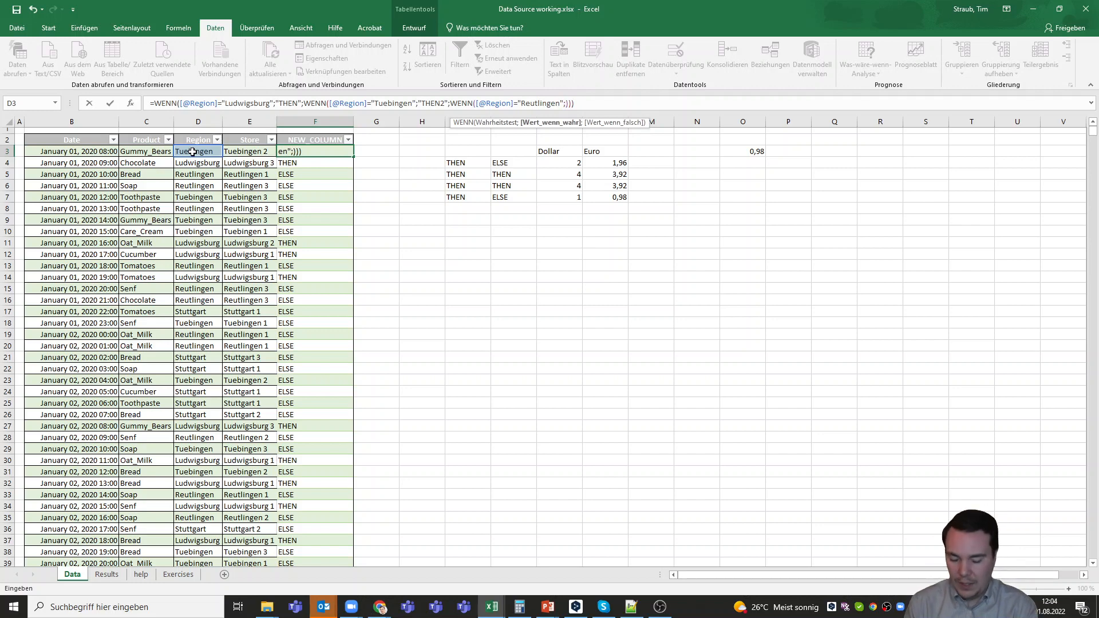
text("THEN)
text(3")
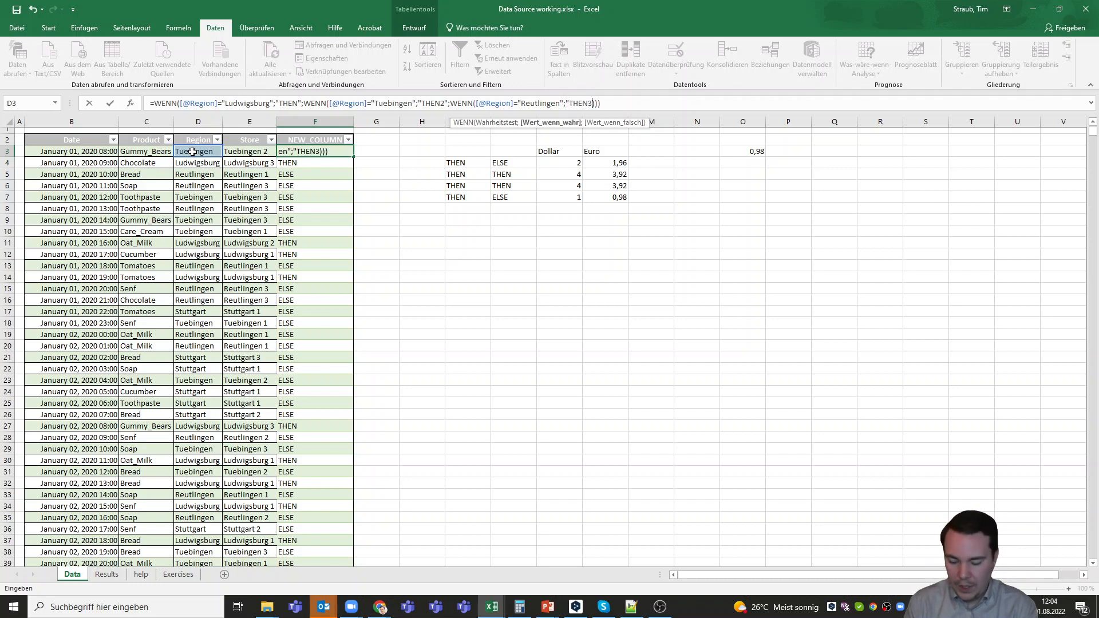
text(;)
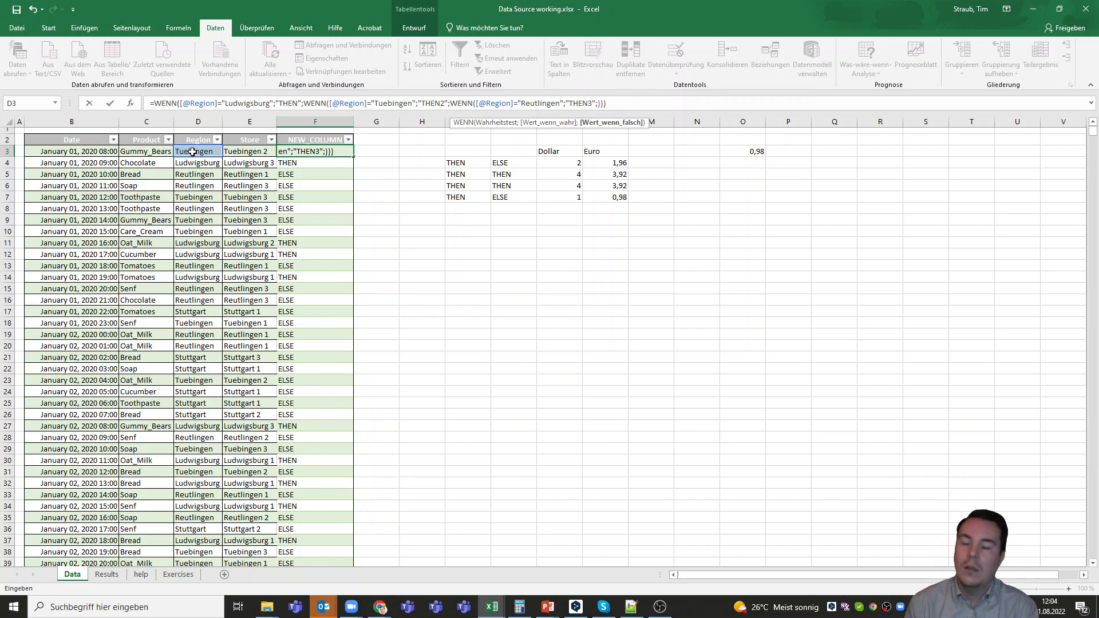
text("ELSE")
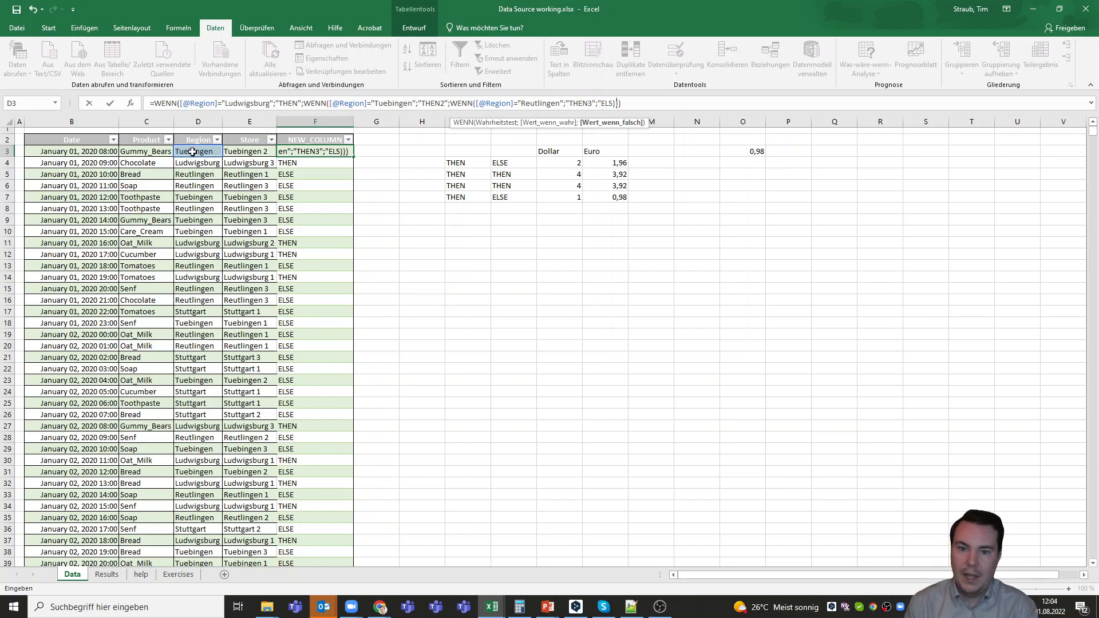
text(")
Complete the innermost WENN with "THEN3" and "ELSE" as its two results and commit the formula to NEW_COLUMN
key(Return)
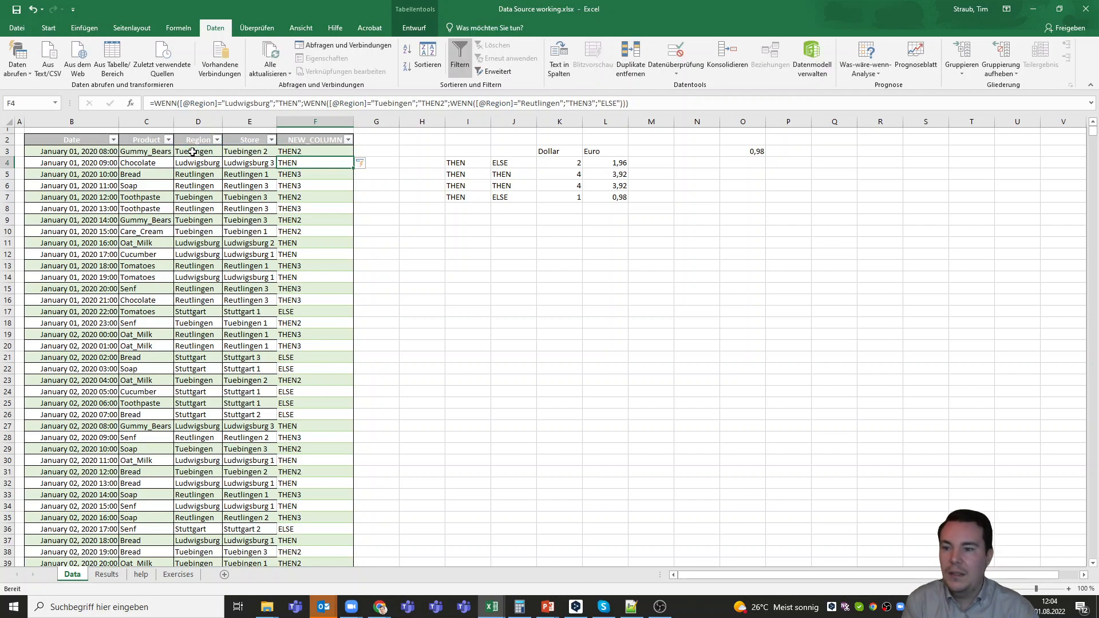
Check the nested WENN formula and the NEW_COLUMN results in rows 3, 8, 9 and 24 against their regions
click(293, 152)
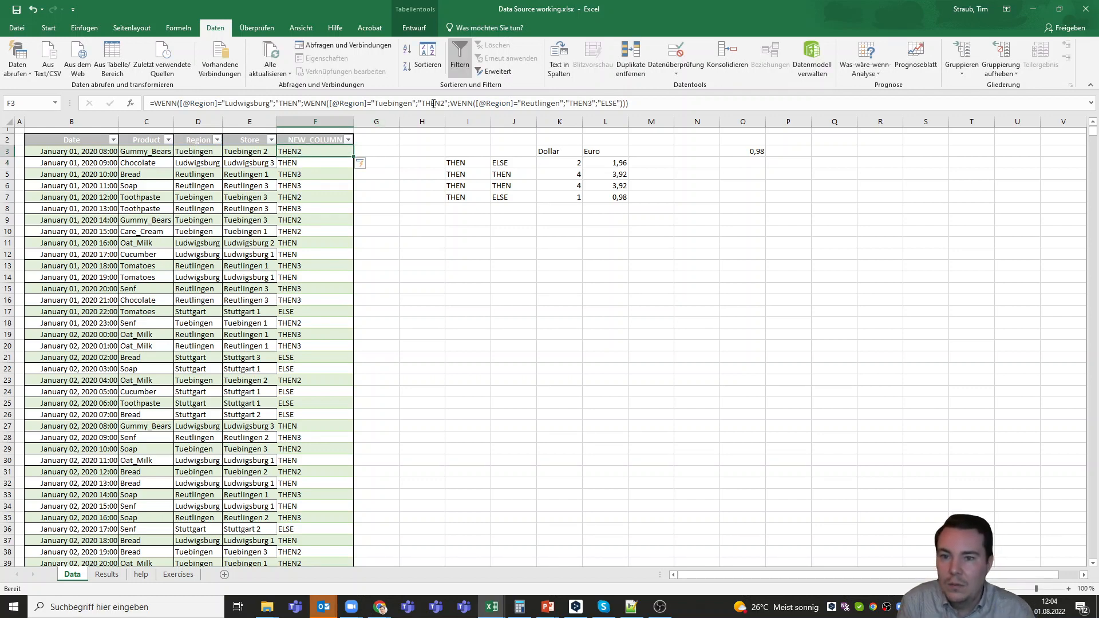
drag(444, 103, 388, 103)
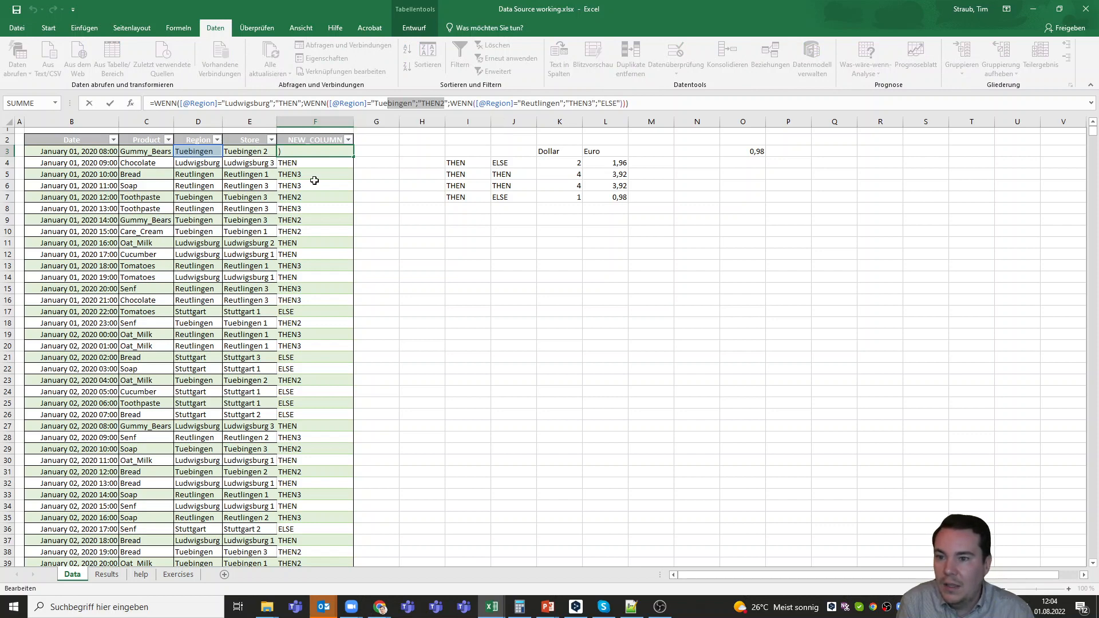
key(Return)
key(Down)
key(Down)
click(312, 207)
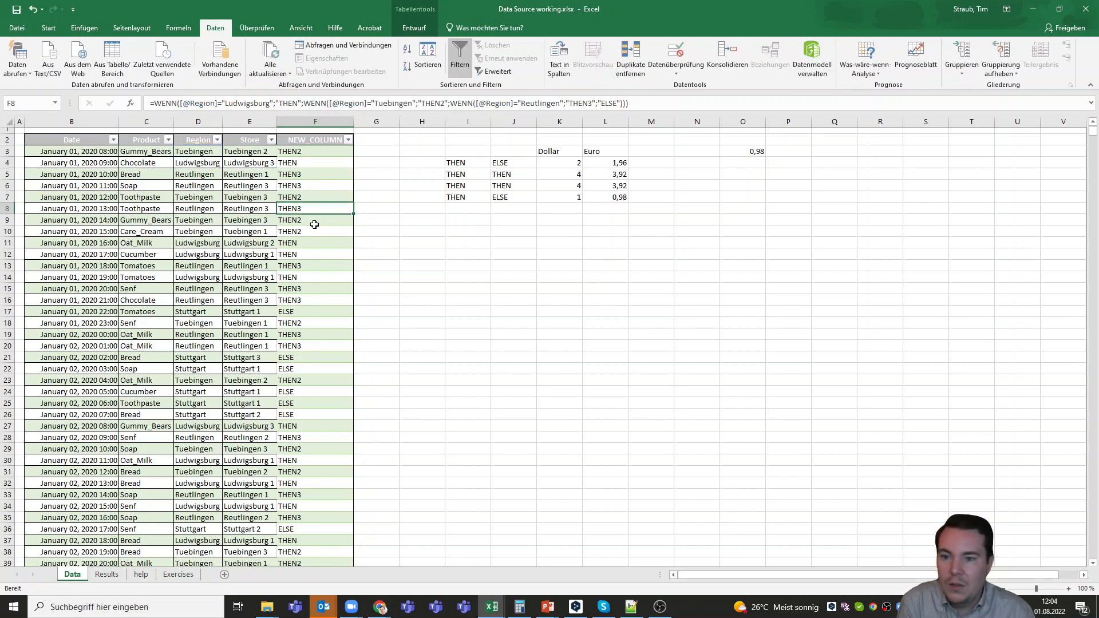
click(314, 221)
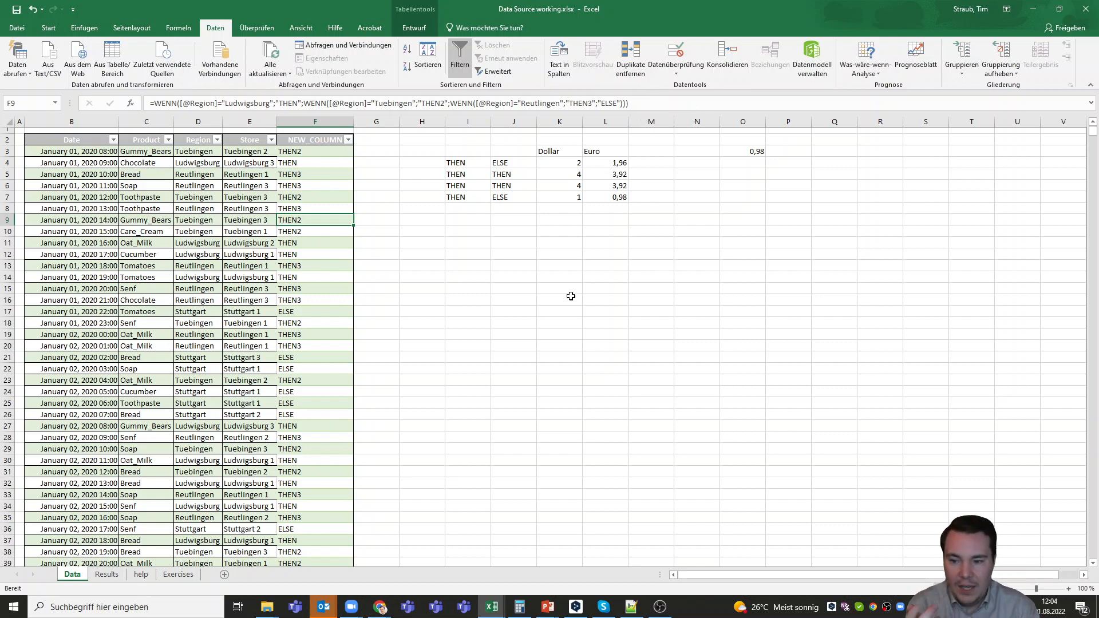
click(293, 391)
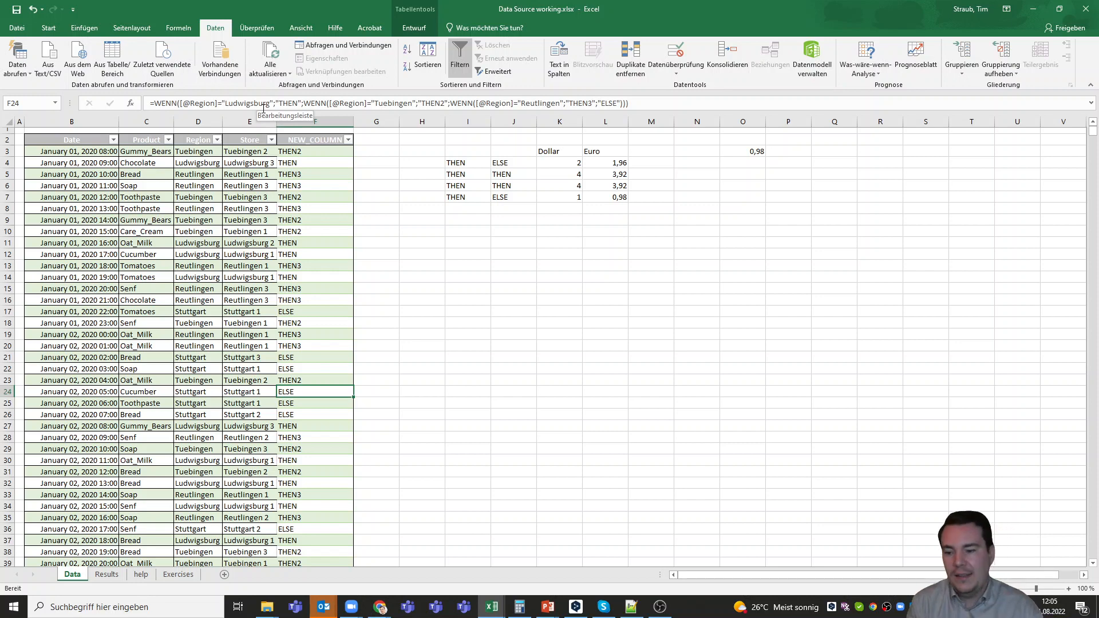
Open the Exercises sheet and review Exercise 1's product categories, including Vegetables, Sweets and Other foods
click(178, 574)
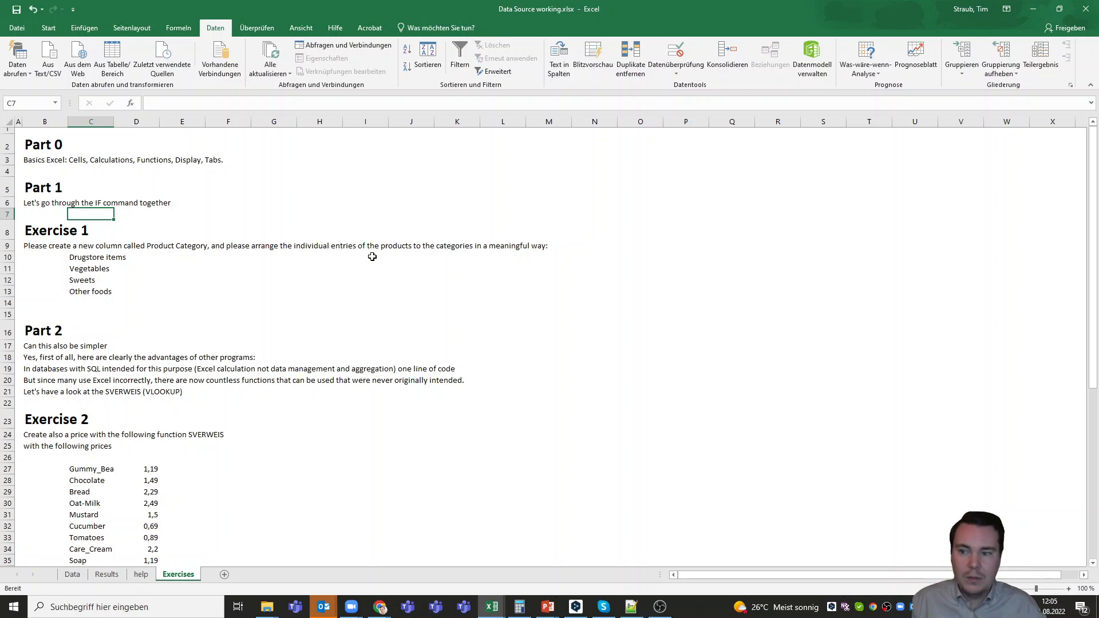
click(93, 268)
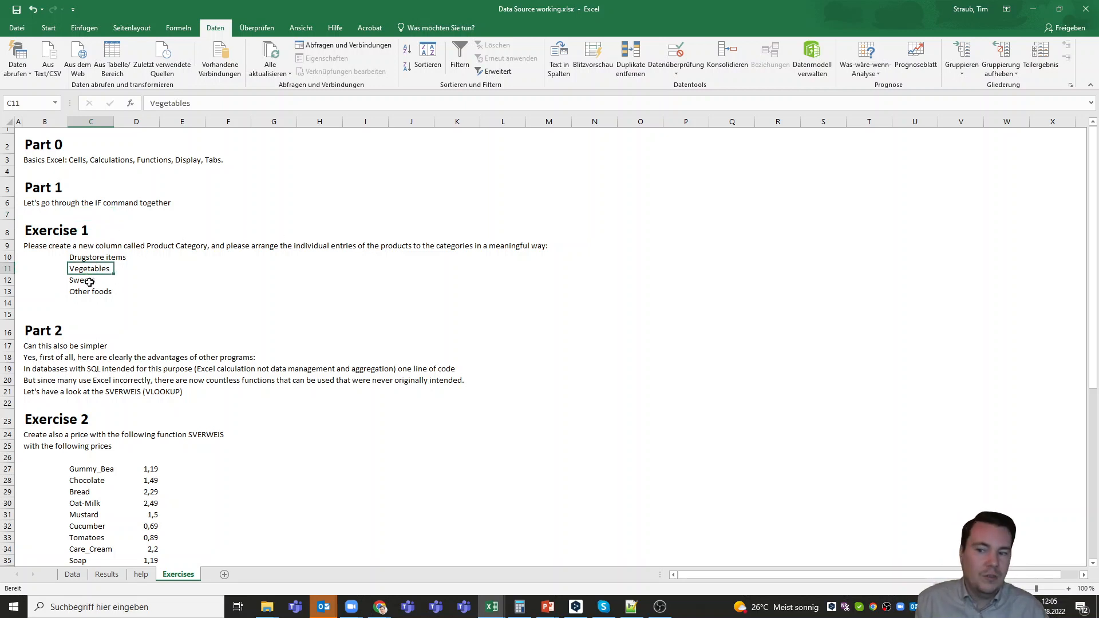
click(91, 281)
click(97, 293)
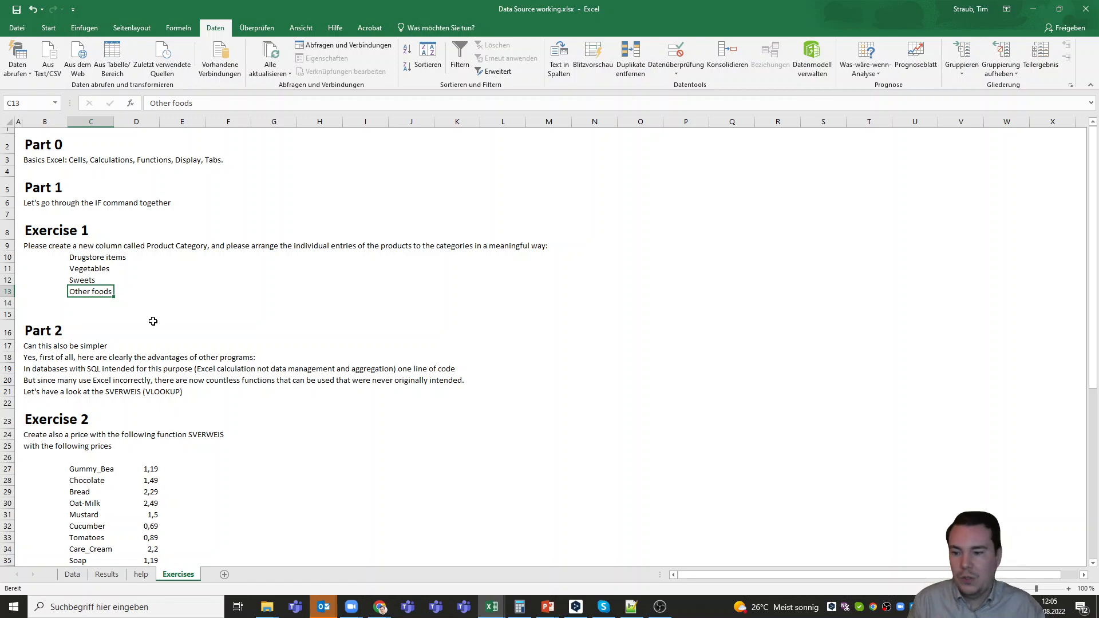
Return to the Data sheet and look at the NEW_COLUMN header and the empty column beside it
click(109, 575)
click(73, 575)
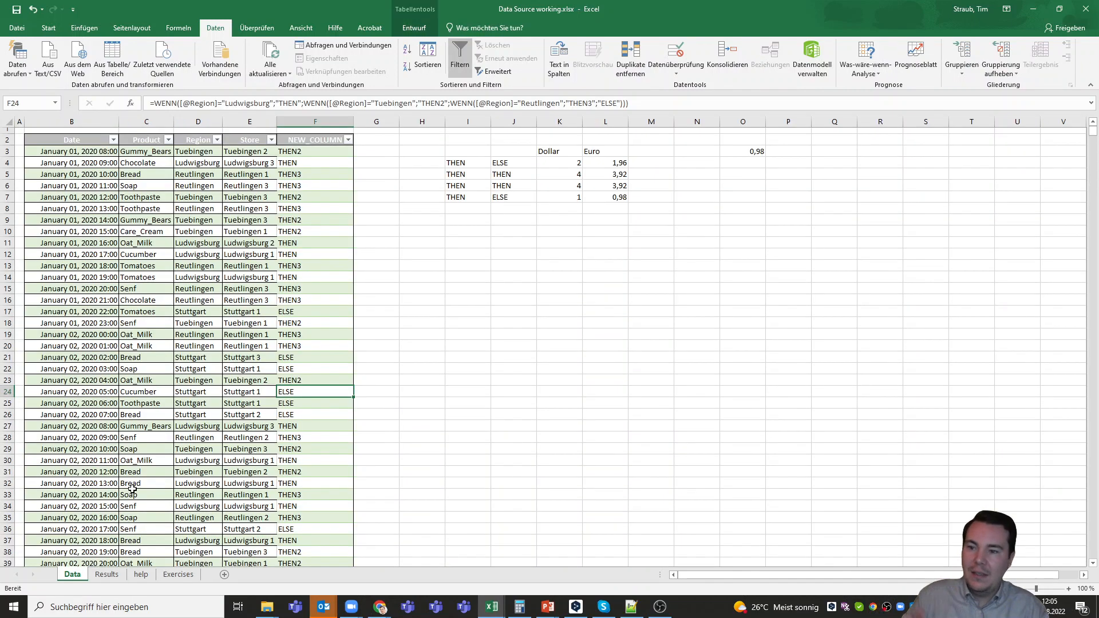
click(375, 139)
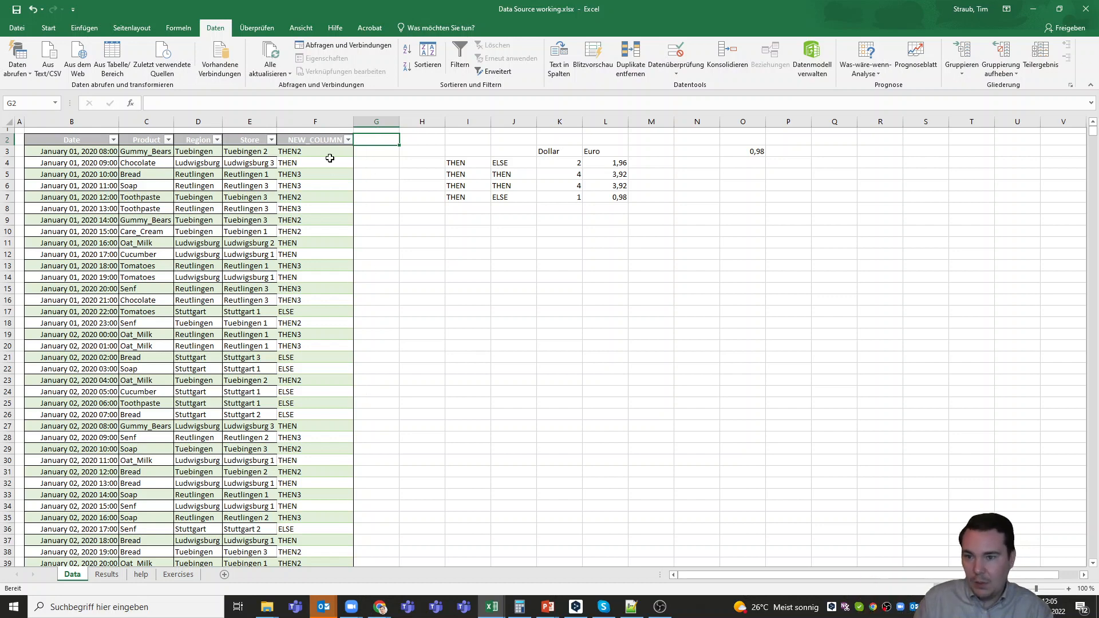
click(327, 139)
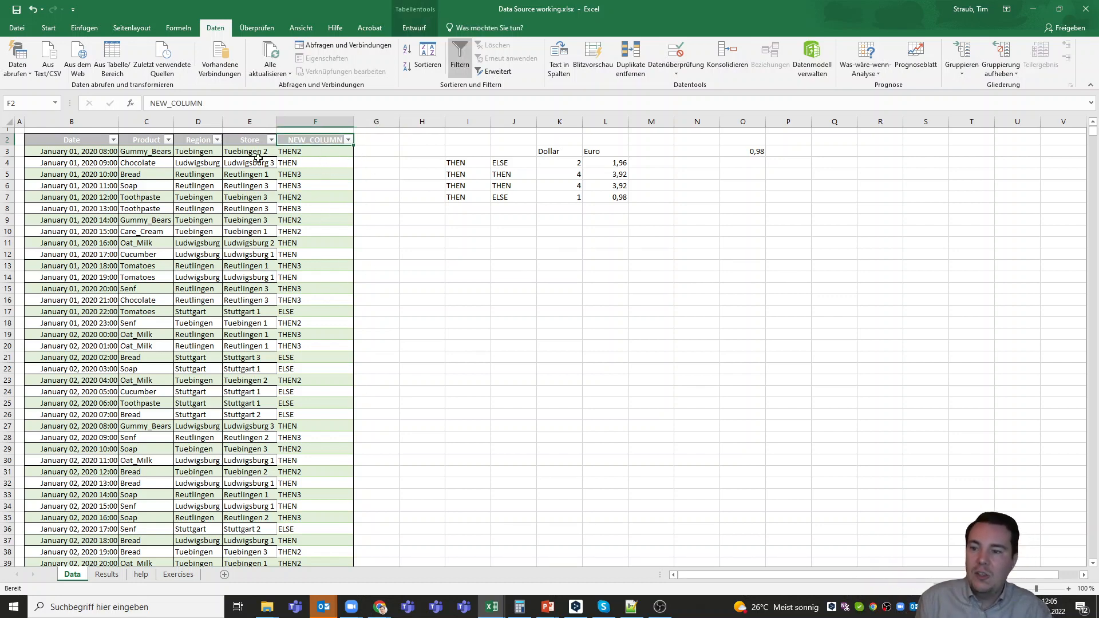
Review the distinct products in the Product column's filter list, keeping all of them selected, and select the NEW_COLUMN formula in F3
click(155, 151)
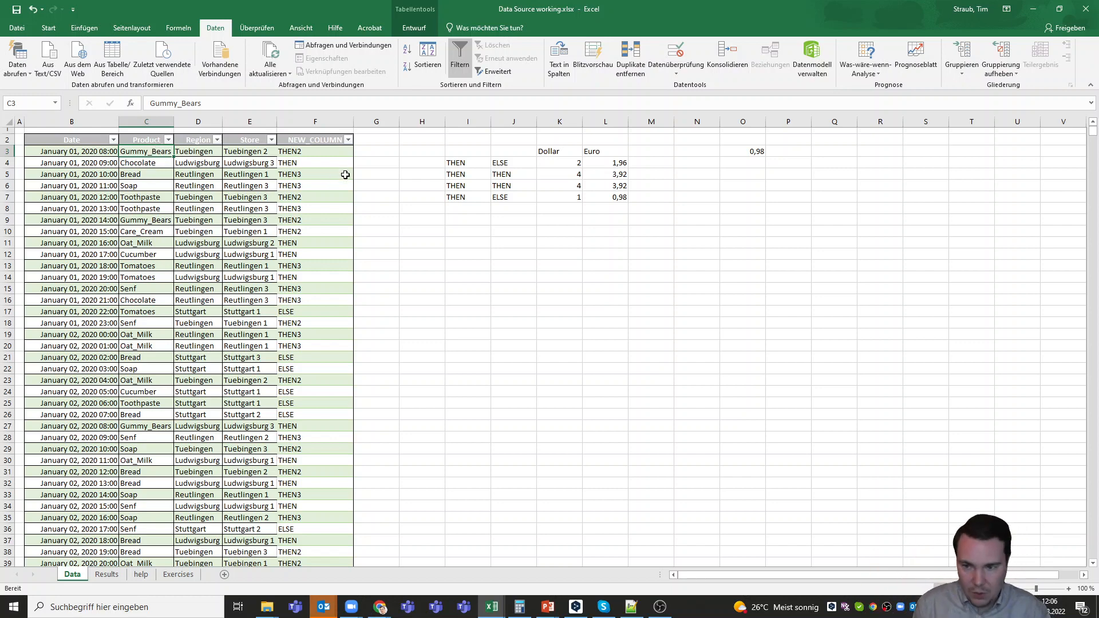
click(168, 140)
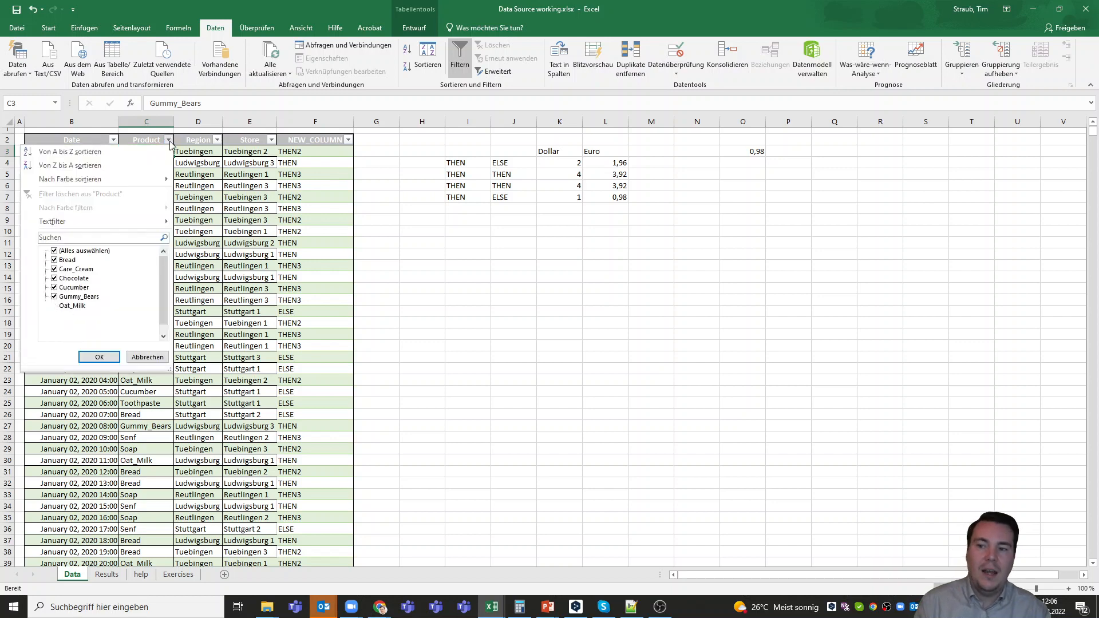
scroll(103, 292, down, 1)
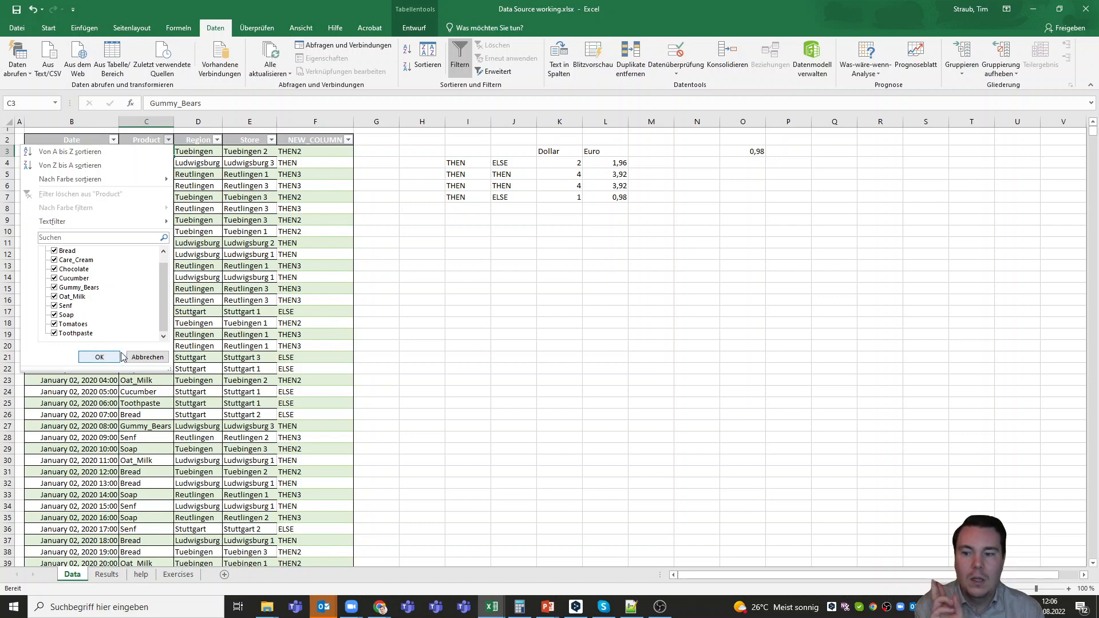
click(99, 357)
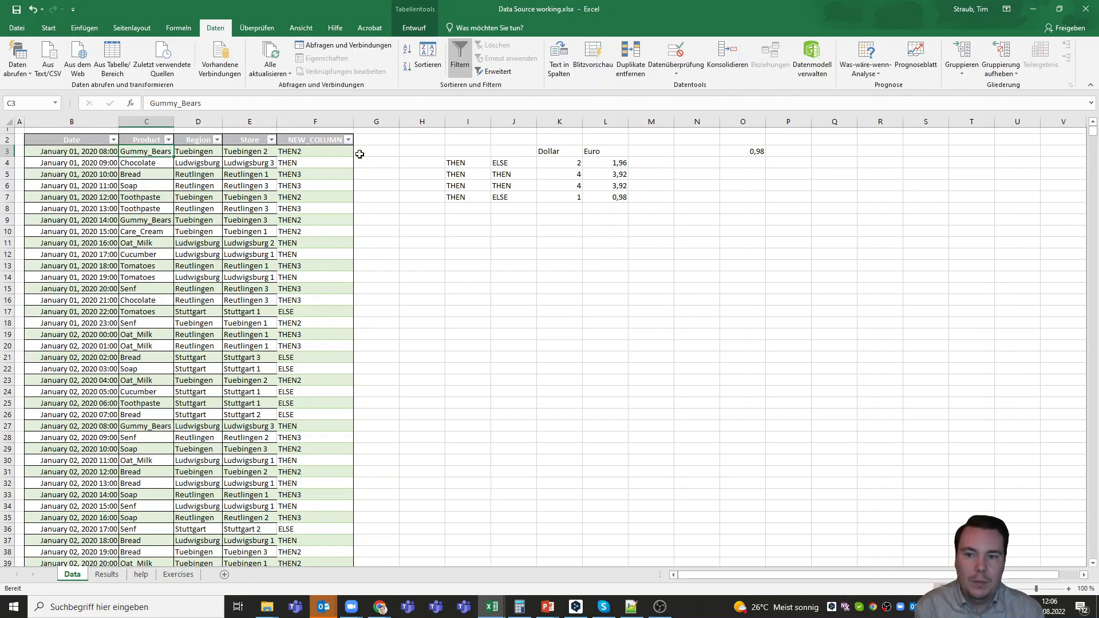
click(327, 152)
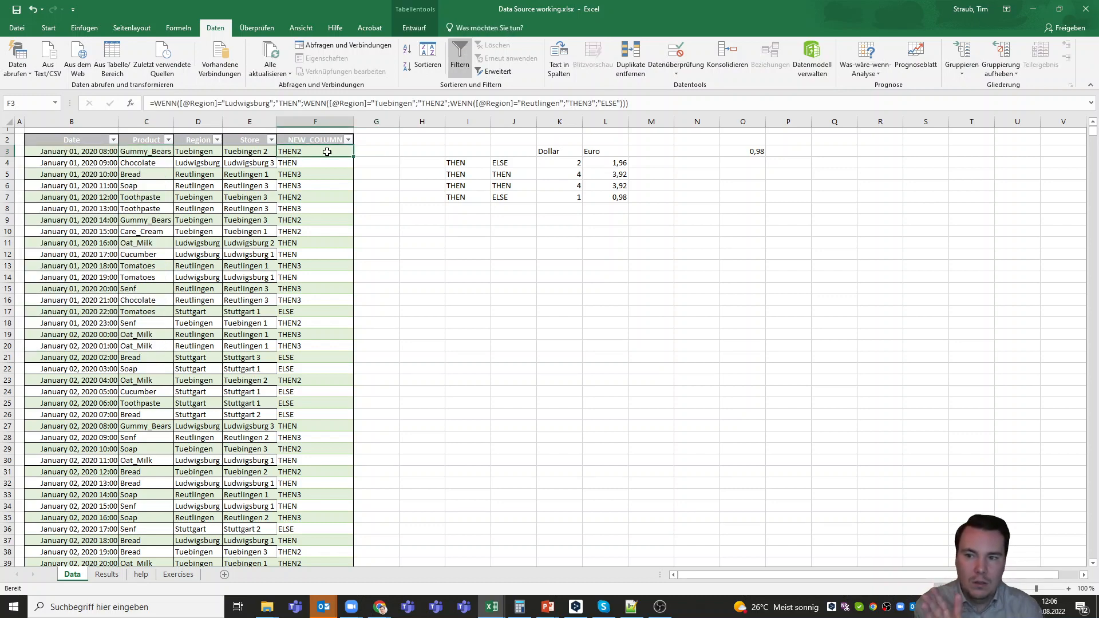